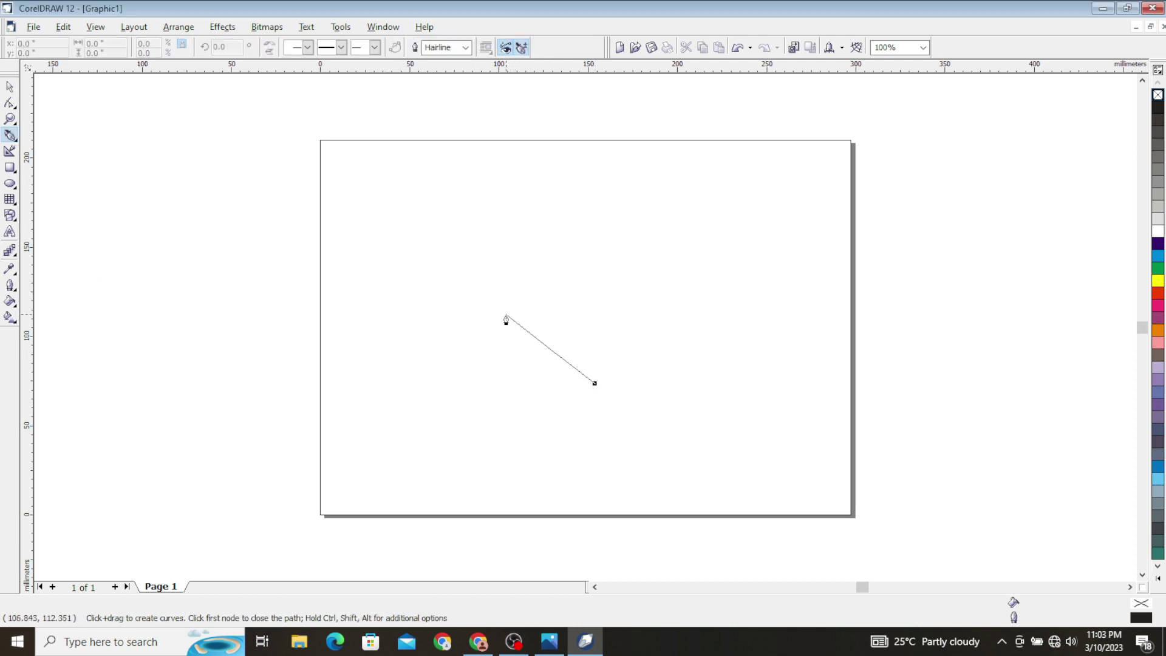
# Place the first ten corner points of the angular swirl outline, including the inner square.
pyautogui.click(506, 314)
pyautogui.click(480, 372)
pyautogui.click(452, 363)
pyautogui.click(449, 302)
pyautogui.click(417, 211)
pyautogui.click(286, 268)
pyautogui.click(262, 429)
pyautogui.click(394, 453)
pyautogui.click(409, 345)
pyautogui.click(422, 325)
# Add the outer frame, top notch and diagonal tail tip, close the outline and fill it black.
pyautogui.click(411, 489)
pyautogui.click(264, 238)
pyautogui.click(549, 258)
pyautogui.click(536, 202)
pyautogui.click(577, 195)
pyautogui.click(583, 263)
pyautogui.click(865, 558)
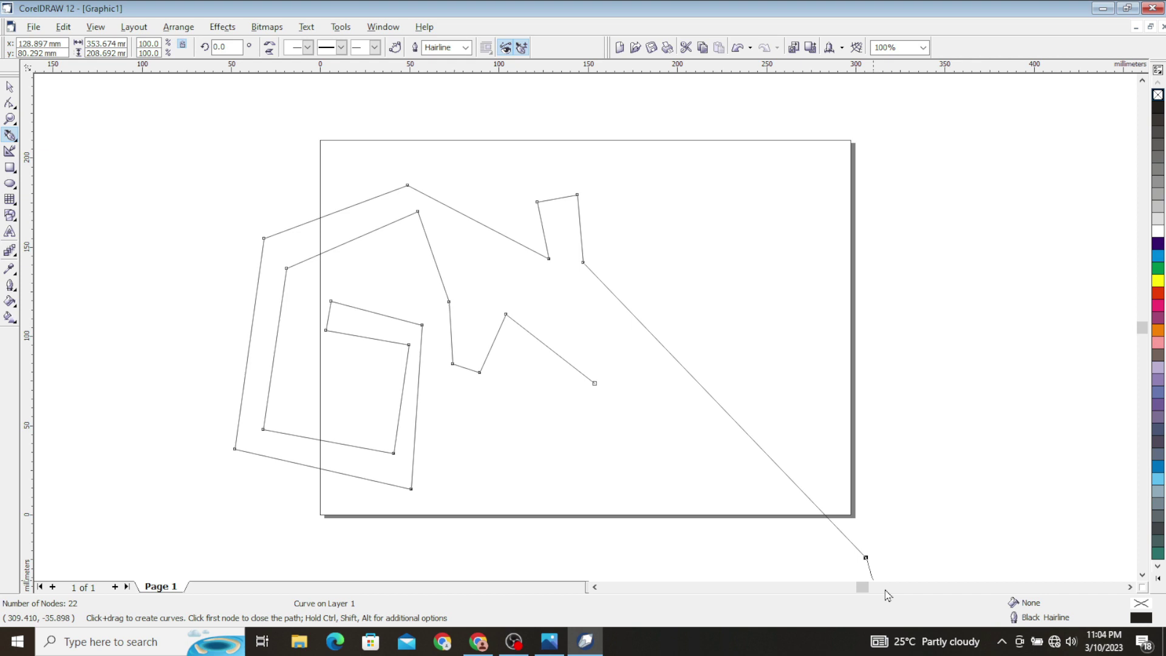
pyautogui.scroll(-2, 872, 546)
pyautogui.click(873, 498)
pyautogui.click(593, 281)
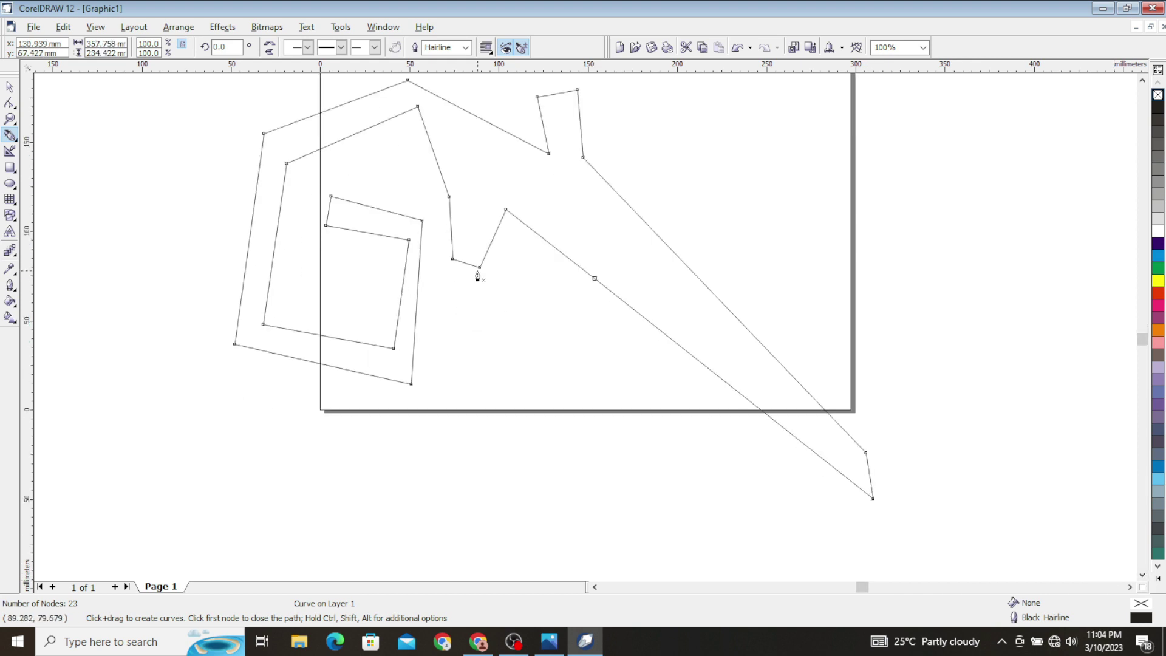
pyautogui.press('space')
pyautogui.click(1158, 108)
# Convert the outline's edges to curves and bow the loop's inner left and bottom edges.
pyautogui.press('F10')
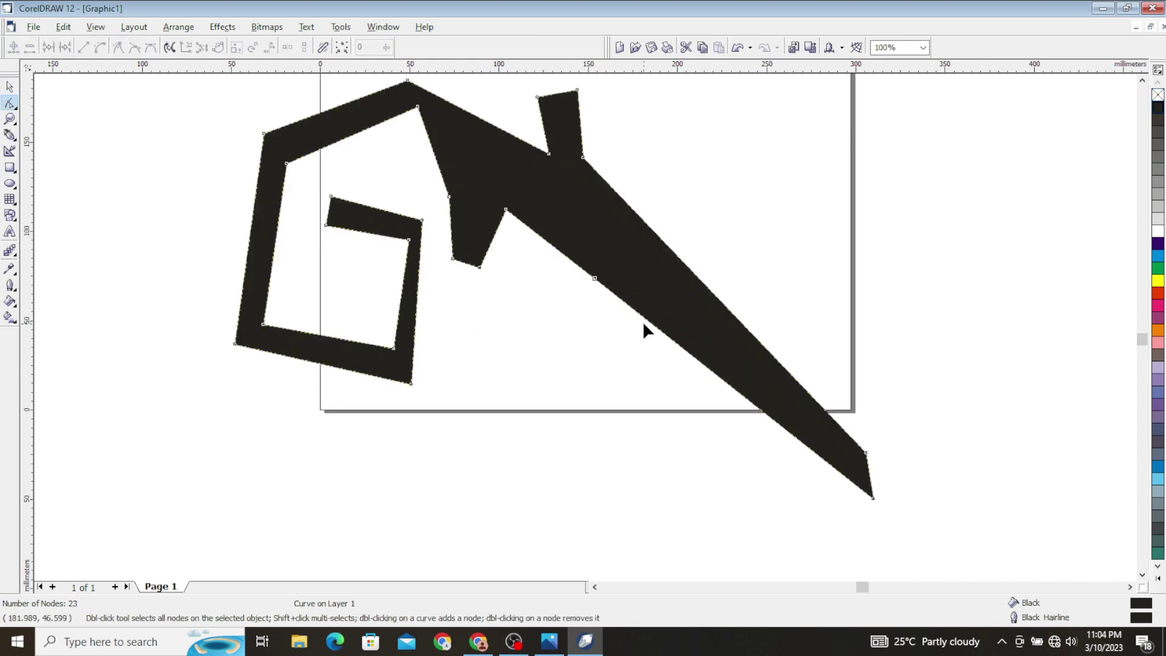
pyautogui.scroll(1, 372, 111)
pyautogui.click(100, 47)
pyautogui.moveTo(279, 270)
pyautogui.mouseDown()
pyautogui.moveTo(272, 319)
pyautogui.moveTo(239, 314)
pyautogui.mouseUp()
pyautogui.moveTo(334, 198)
pyautogui.mouseDown()
pyautogui.moveTo(369, 184)
pyautogui.moveTo(372, 166)
pyautogui.mouseUp()
pyautogui.click(234, 396)
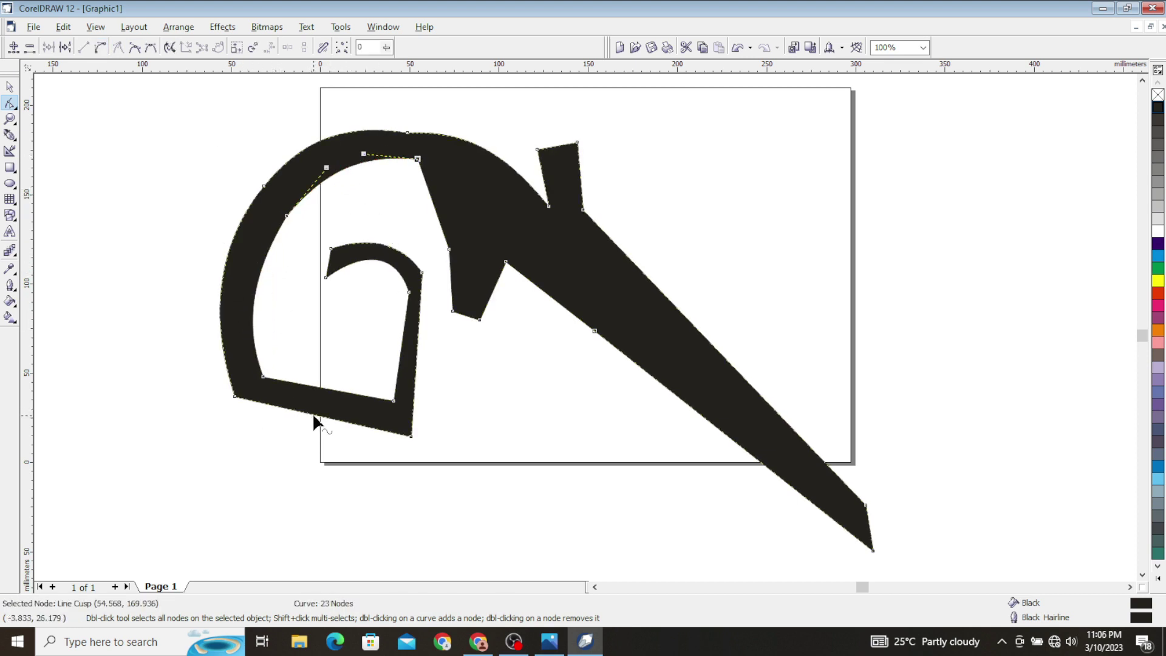
pyautogui.moveTo(294, 410); pyautogui.dragTo(282, 442)
pyautogui.moveTo(352, 423); pyautogui.dragTo(350, 448)
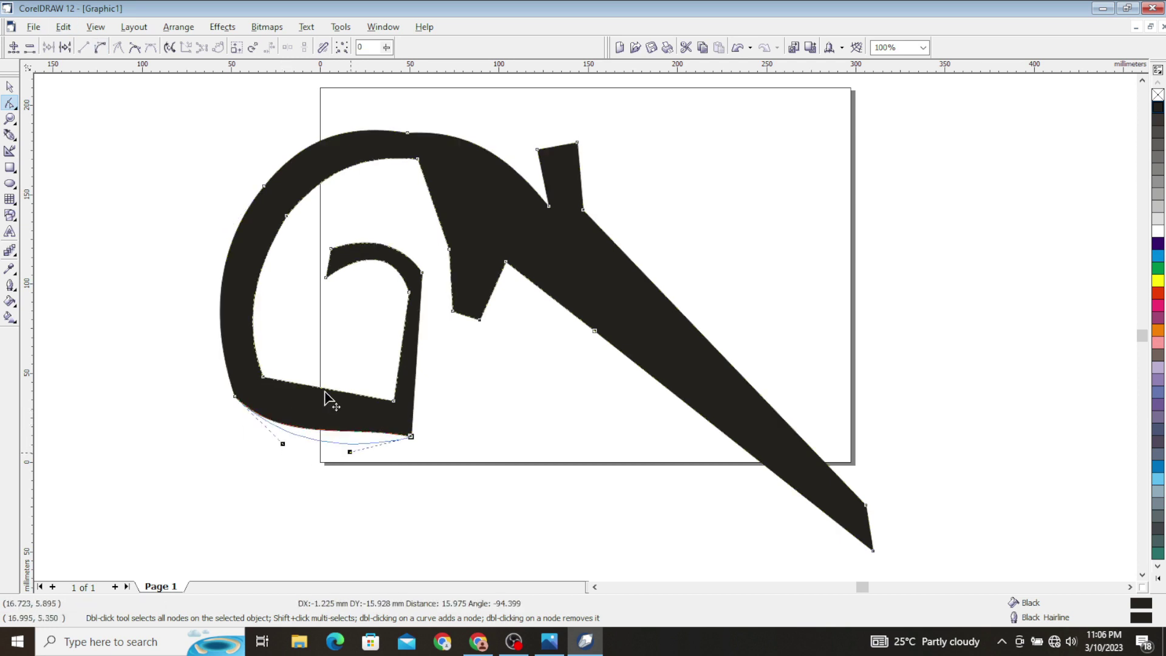
pyautogui.moveTo(304, 412)
pyautogui.mouseDown()
pyautogui.moveTo(357, 401)
pyautogui.moveTo(349, 428)
pyautogui.mouseUp()
# Bulge the loop's right inner edge outward and delete one node from the diagonal tail.
pyautogui.click(411, 436)
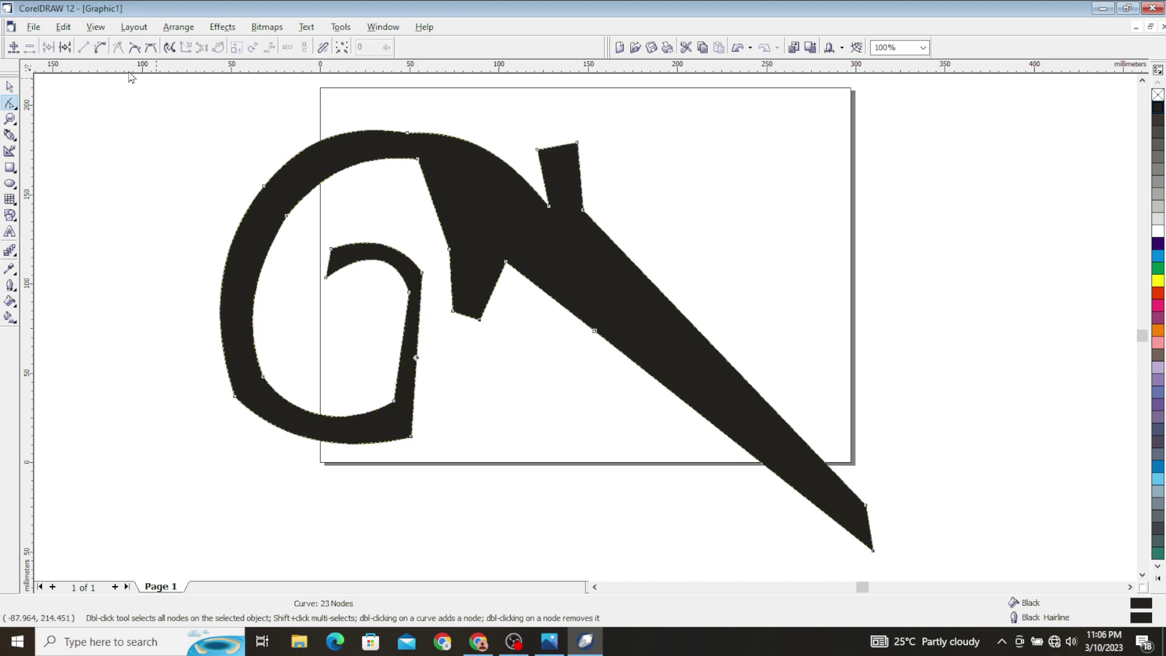
pyautogui.moveTo(417, 326); pyautogui.dragTo(466, 332)
pyautogui.moveTo(414, 382); pyautogui.dragTo(457, 410)
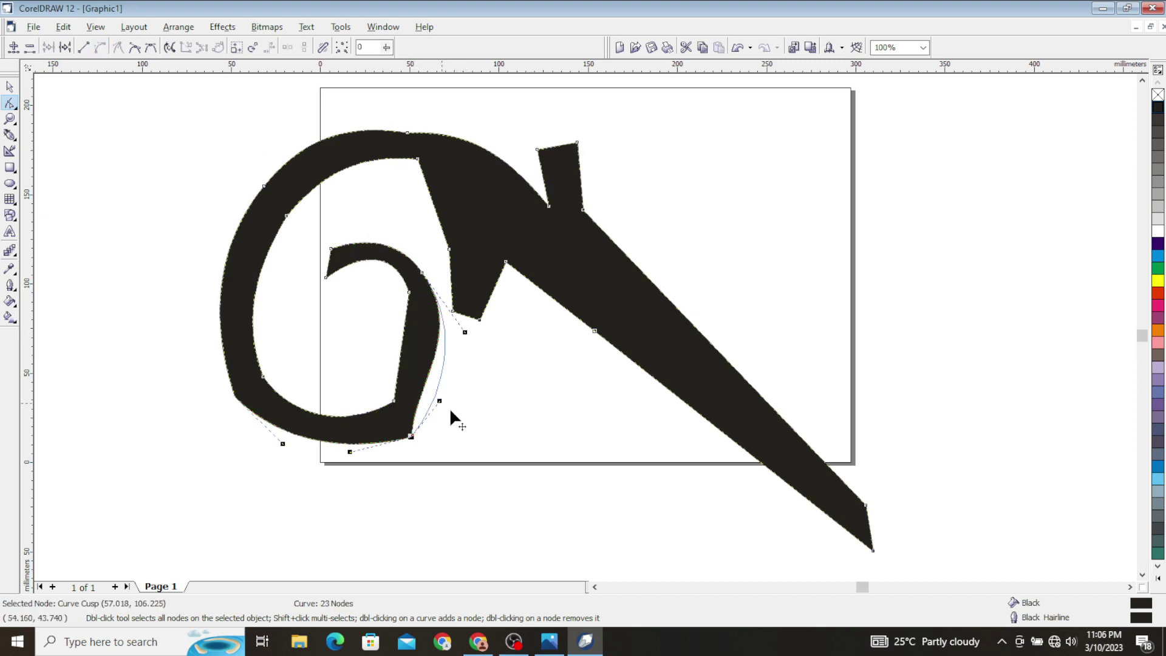
pyautogui.moveTo(404, 328); pyautogui.dragTo(392, 374)
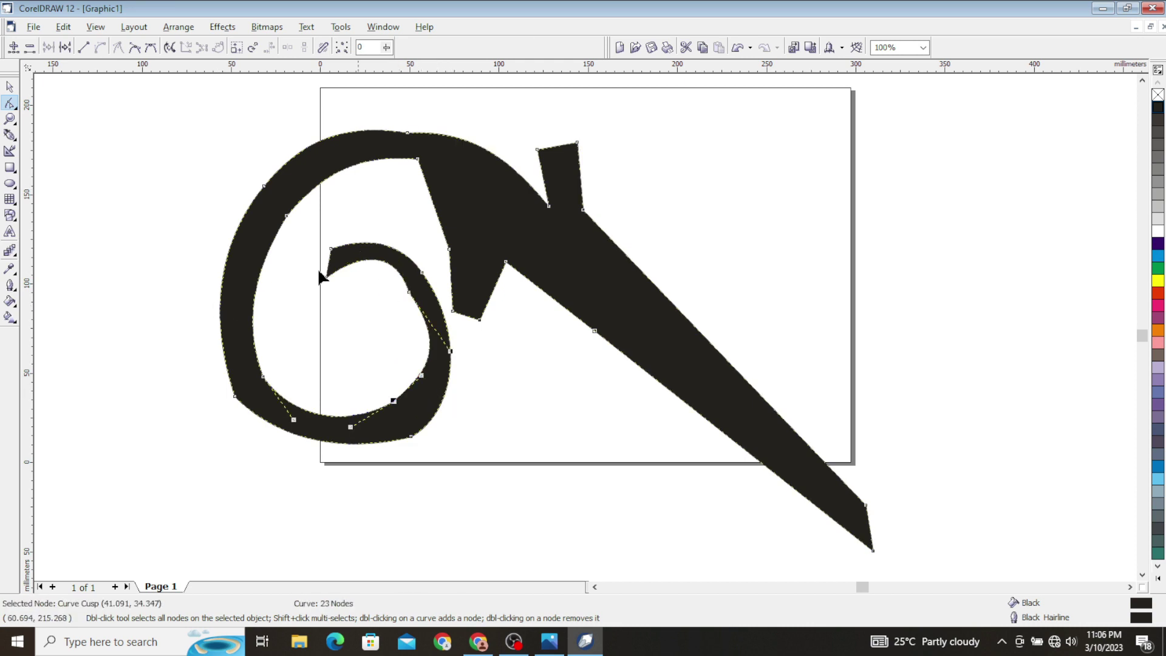
pyautogui.doubleClick(595, 329)
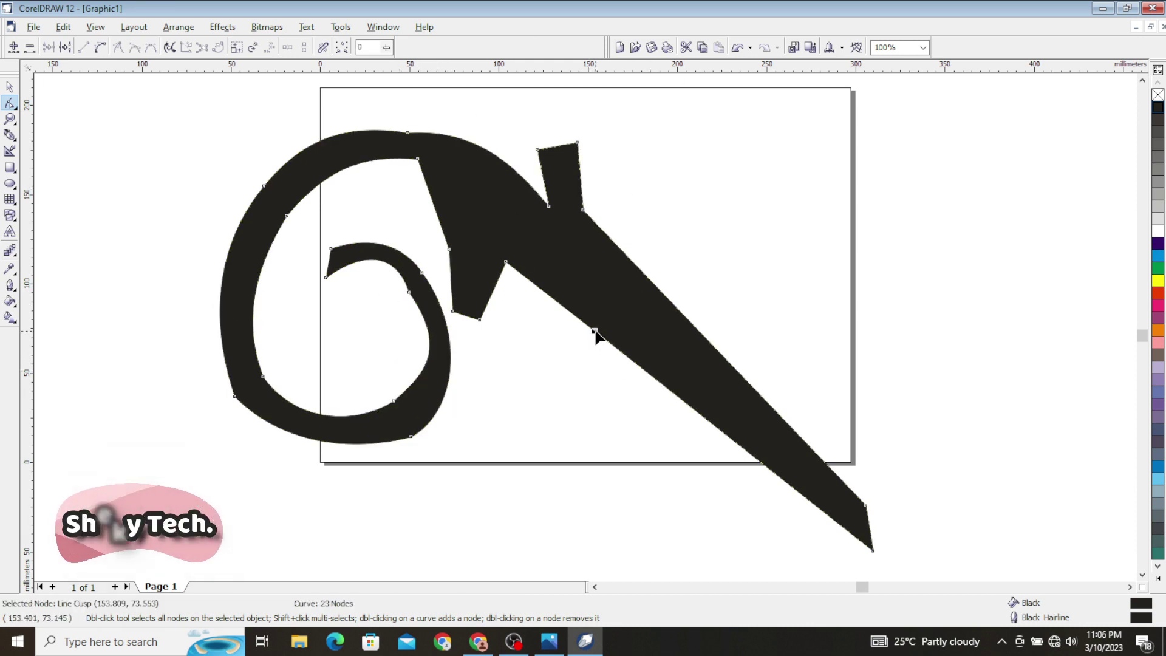
# Curve both tail edges, delete three surplus nodes, and widen and tighten the loop curves.
pyautogui.moveTo(630, 363)
pyautogui.mouseDown()
pyautogui.moveTo(740, 503)
pyautogui.moveTo(757, 456)
pyautogui.mouseUp()
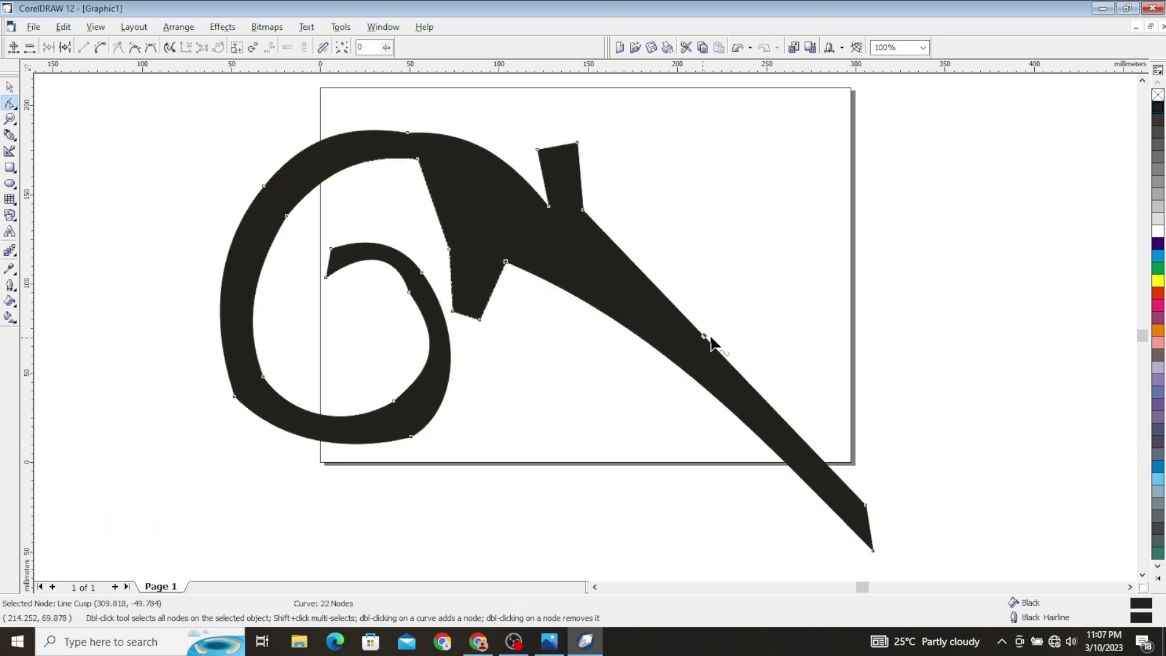
pyautogui.moveTo(676, 313); pyautogui.dragTo(773, 417)
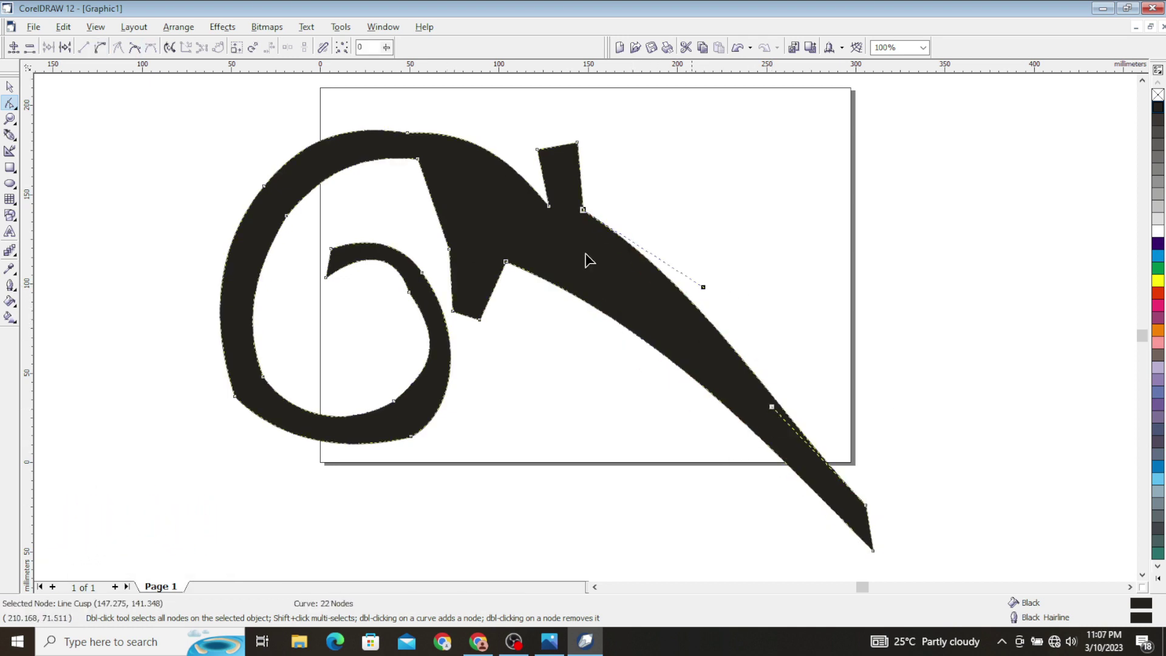
pyautogui.doubleClick(407, 133)
pyautogui.doubleClick(234, 395)
pyautogui.doubleClick(263, 377)
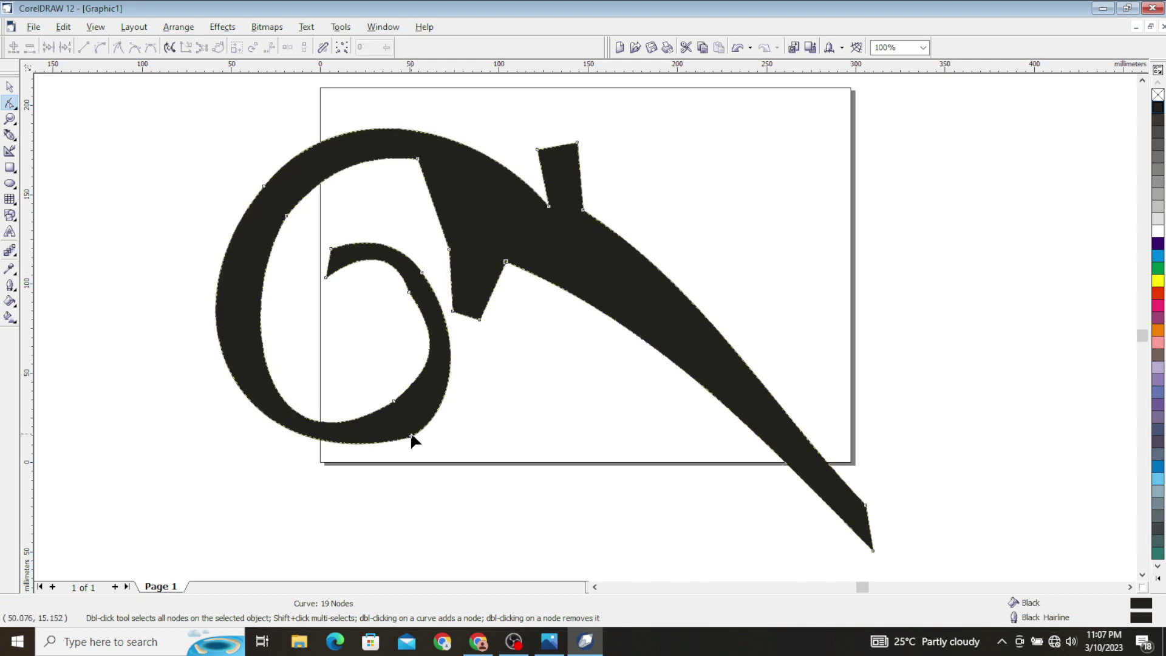
pyautogui.moveTo(239, 478); pyautogui.dragTo(225, 508)
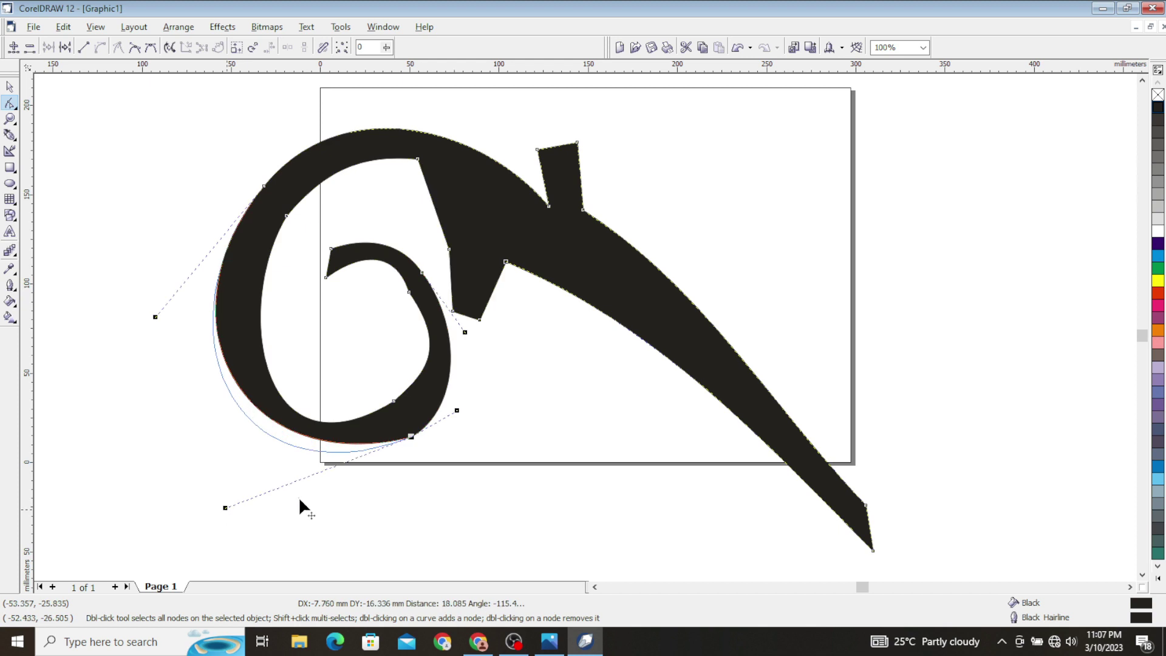
pyautogui.moveTo(409, 293); pyautogui.dragTo(393, 313)
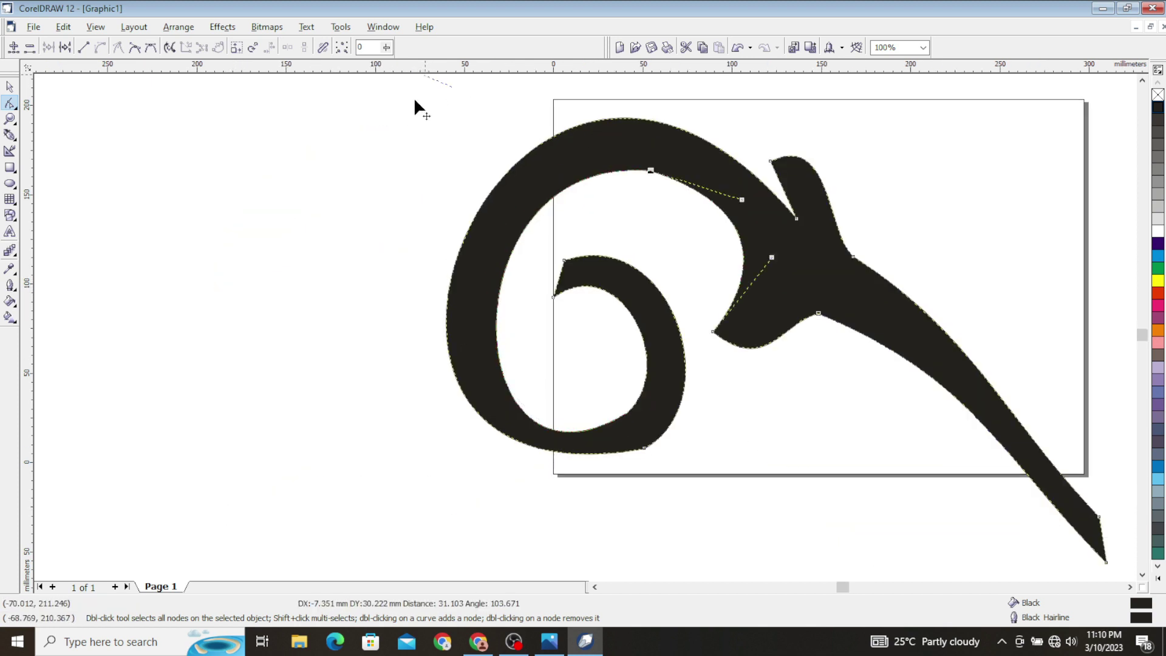
pyautogui.moveTo(627, 413); pyautogui.dragTo(627, 404)
# Refine the curves around the knob, fill the notch, and reshape the spiral's inner tip.
pyautogui.moveTo(650, 171); pyautogui.dragTo(669, 153)
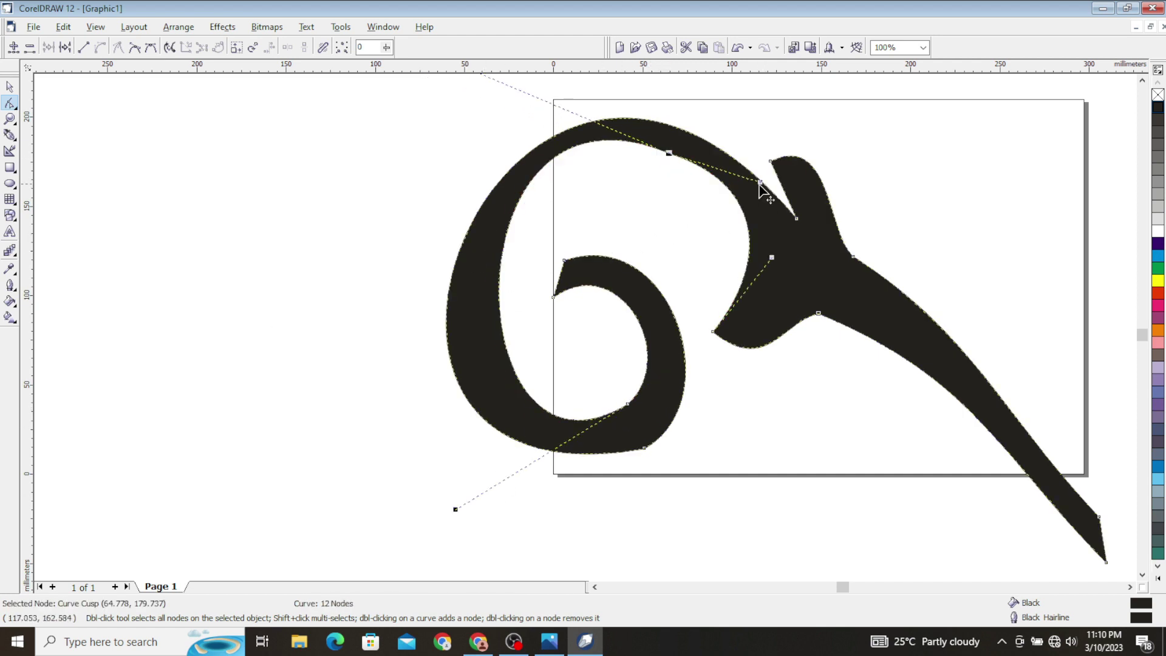
pyautogui.moveTo(761, 194); pyautogui.dragTo(759, 192)
pyautogui.moveTo(771, 257)
pyautogui.mouseDown()
pyautogui.moveTo(762, 245)
pyautogui.moveTo(782, 203)
pyautogui.mouseUp()
pyautogui.moveTo(770, 161); pyautogui.dragTo(788, 161)
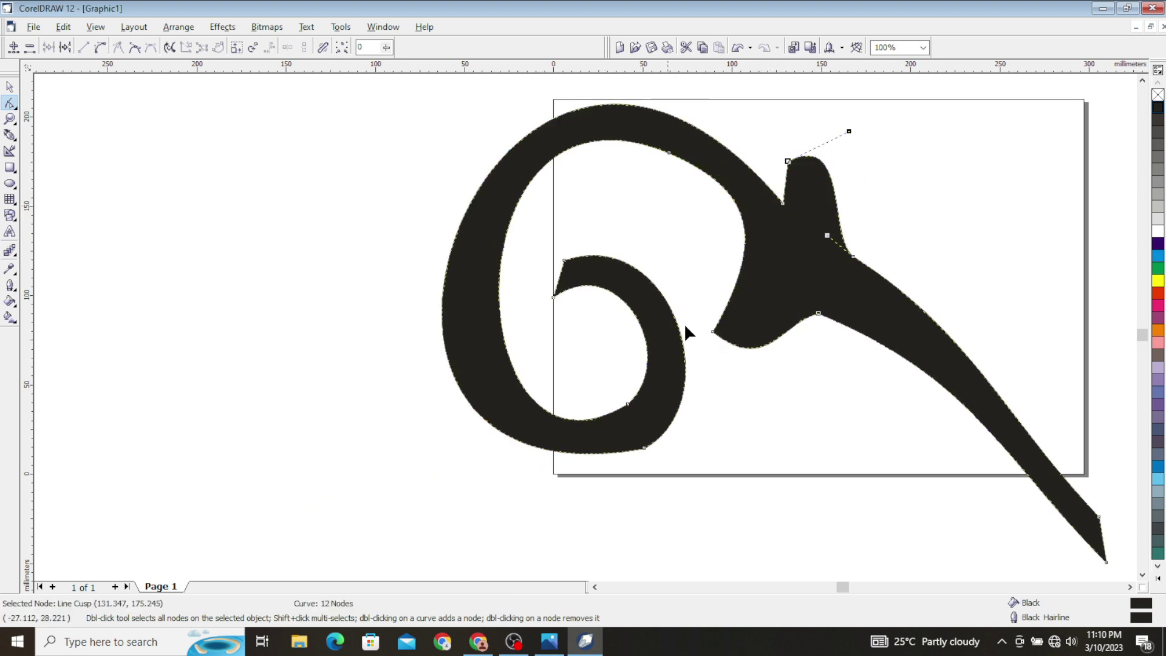
pyautogui.click(713, 332)
pyautogui.moveTo(766, 255); pyautogui.dragTo(778, 281)
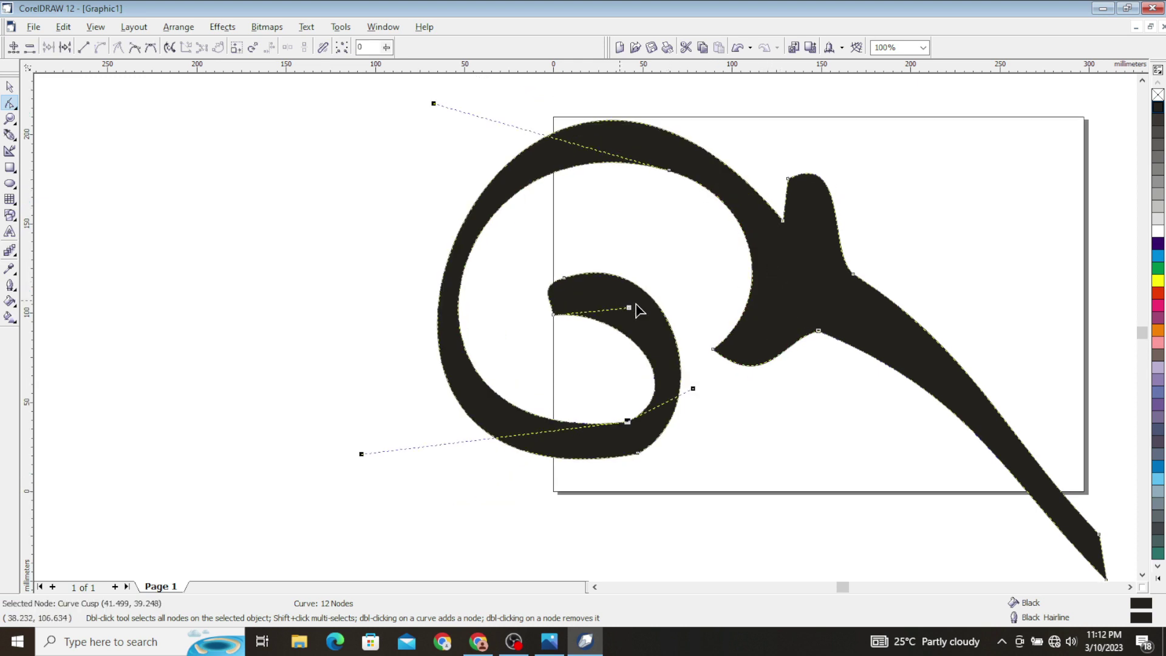
pyautogui.click(564, 278)
pyautogui.moveTo(672, 241); pyautogui.dragTo(680, 270)
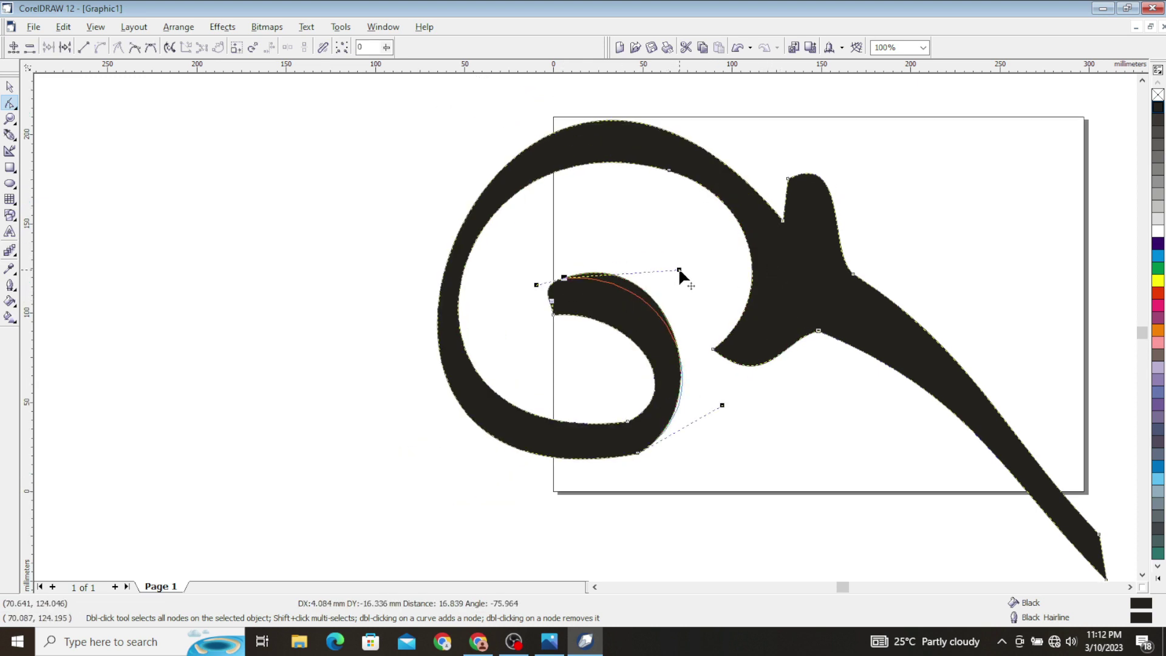
pyautogui.moveTo(782, 221); pyautogui.dragTo(745, 177)
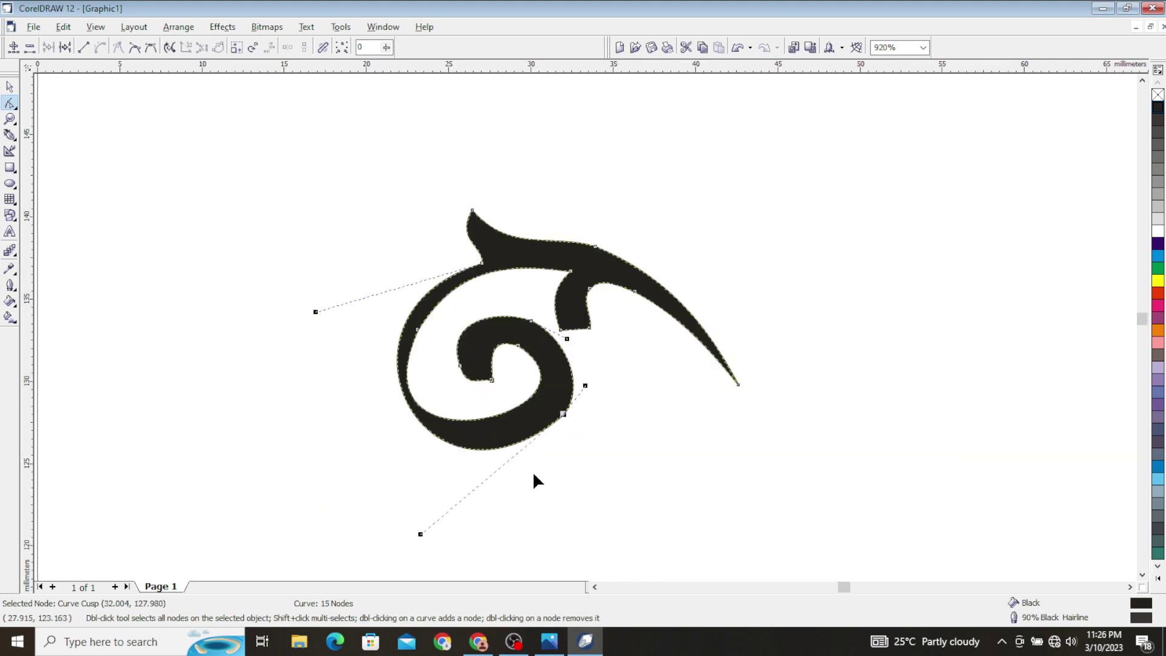
# Select a node on the swirl for fine-tuning.
pyautogui.click(517, 347)
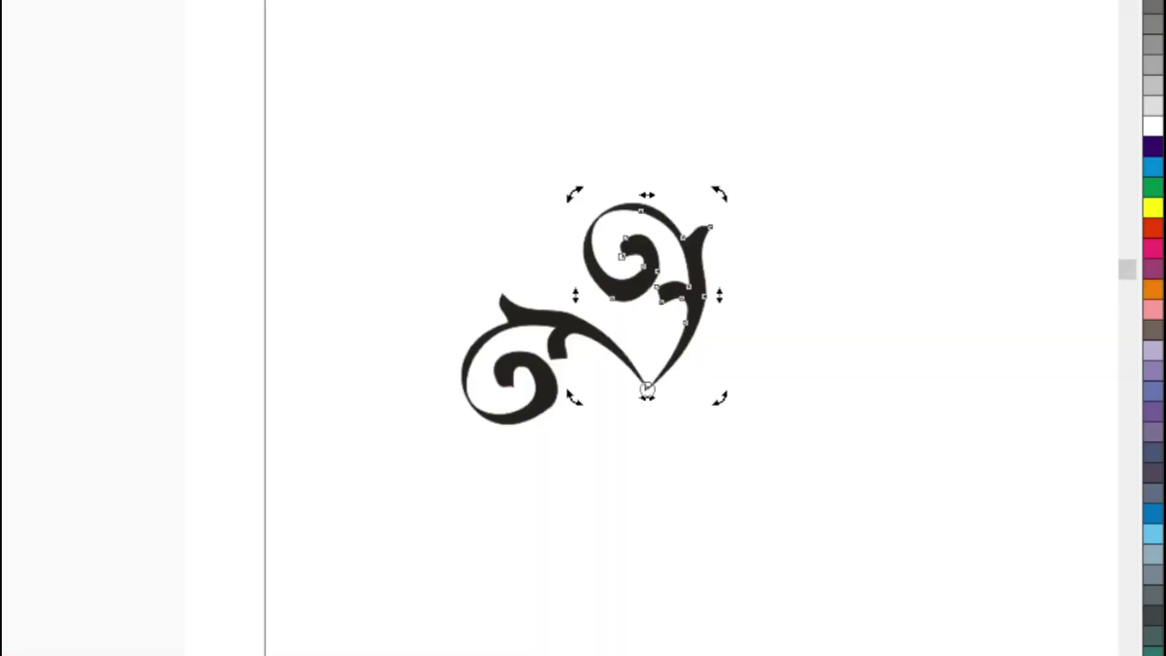
# Mirror the upper swirl horizontally.
pyautogui.click(447, 413)
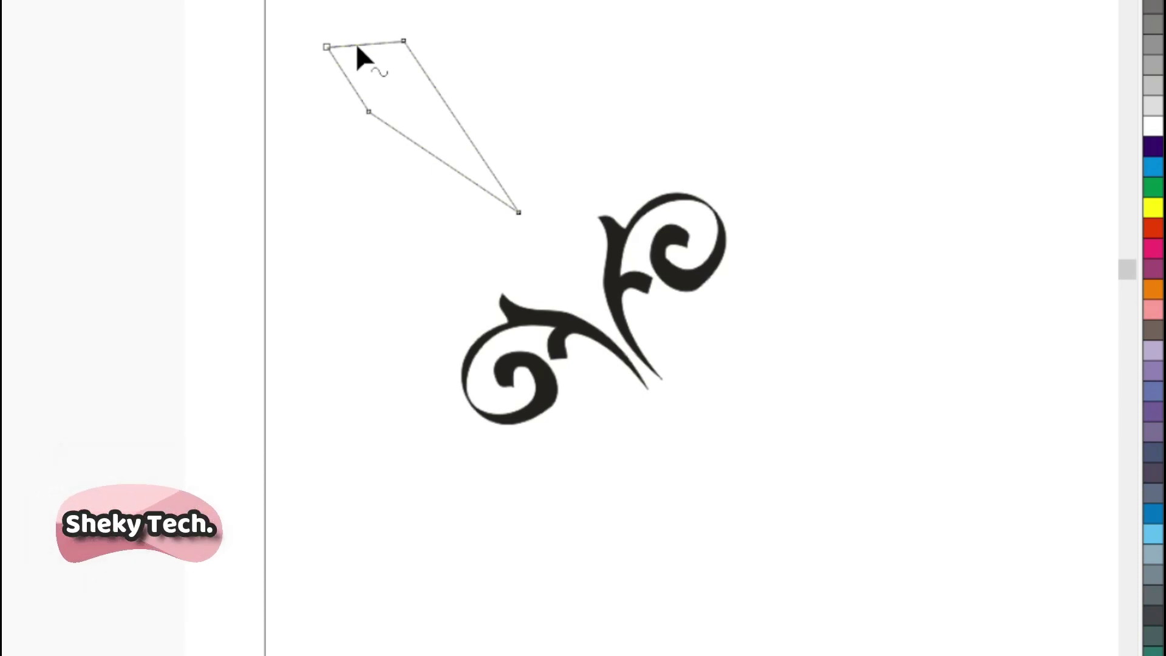
# Curve the outline's top, left and right edges, drop its top-right node, and shrink it.
pyautogui.moveTo(356, 44); pyautogui.dragTo(359, 30)
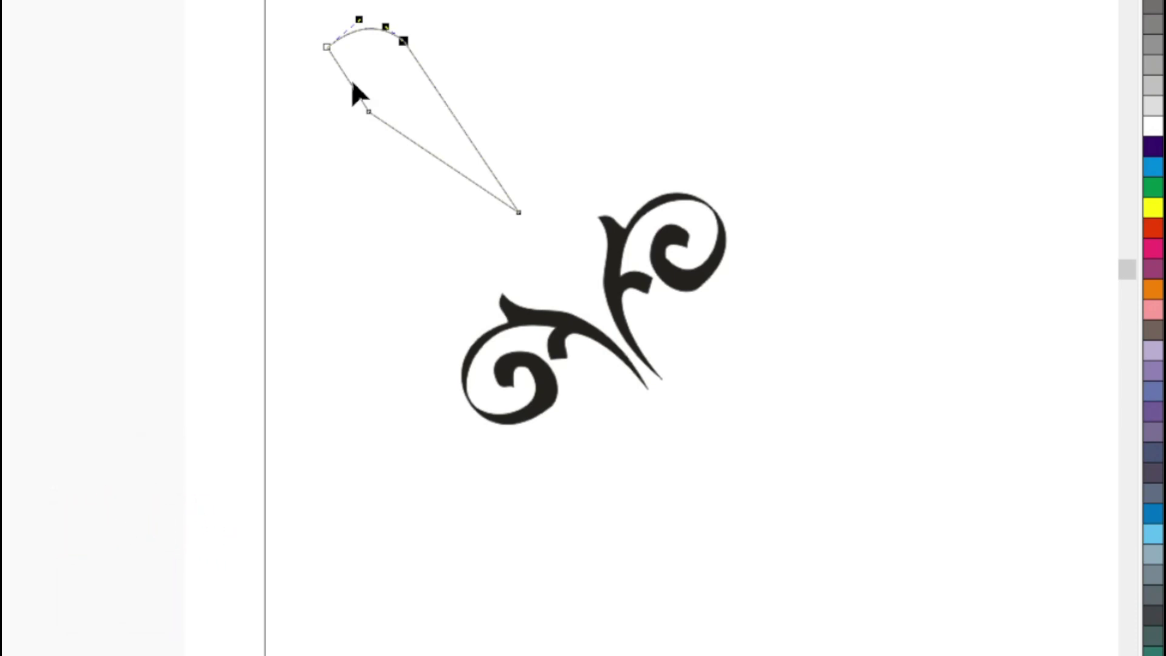
pyautogui.press('Delete')
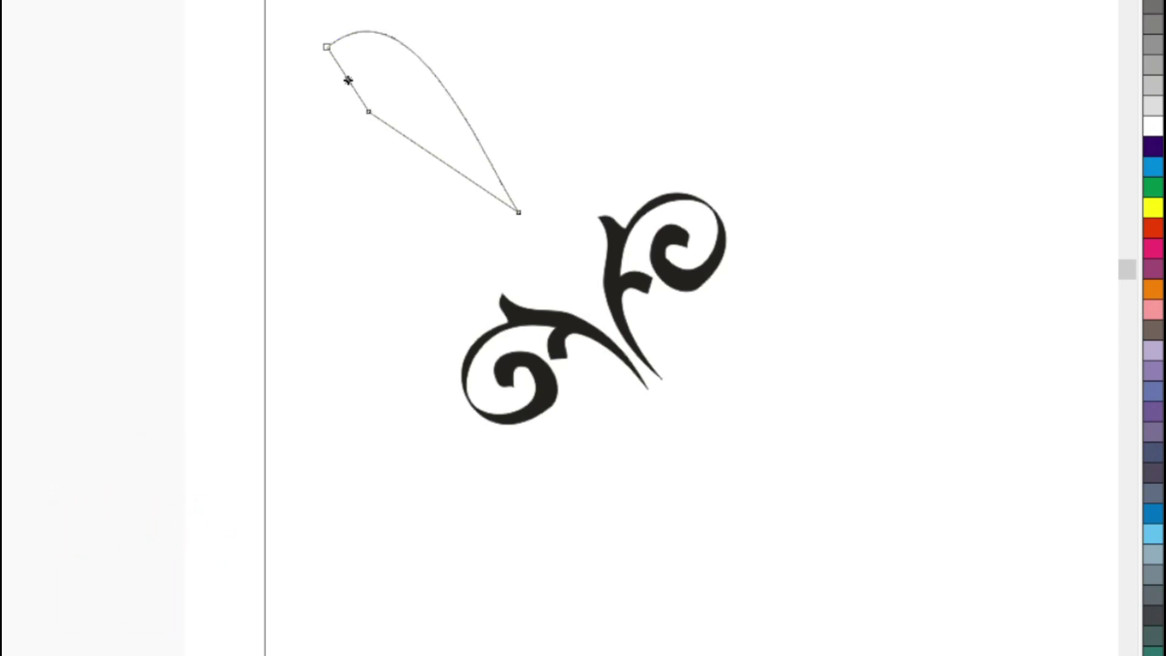
pyautogui.moveTo(348, 80); pyautogui.dragTo(317, 113)
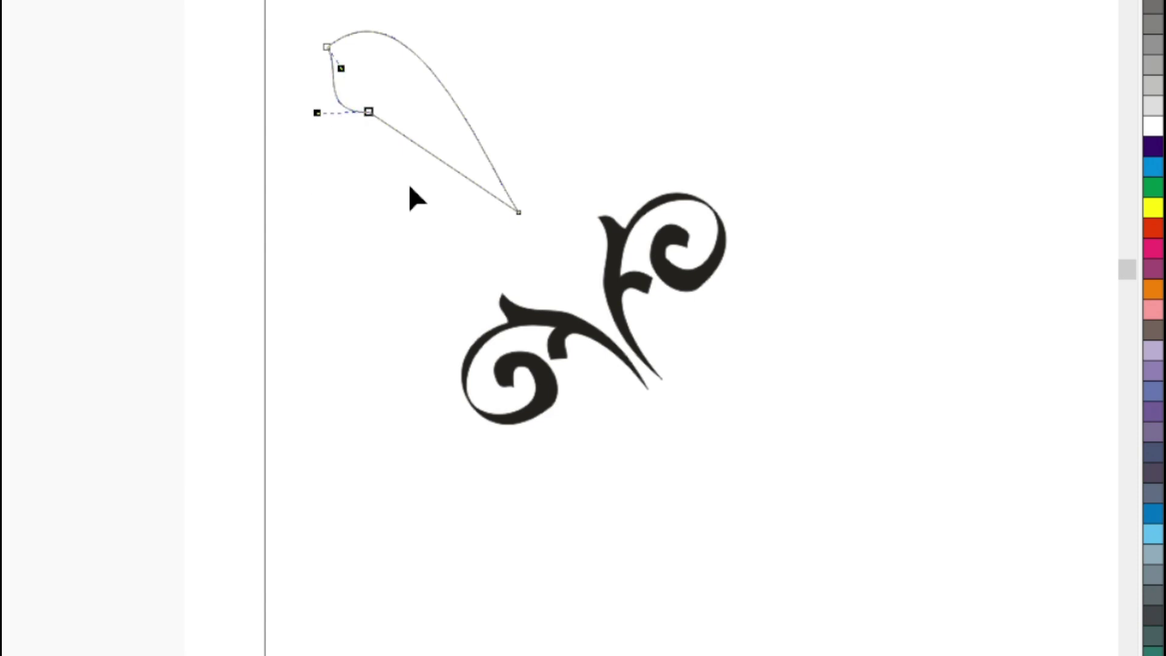
pyautogui.press('s')
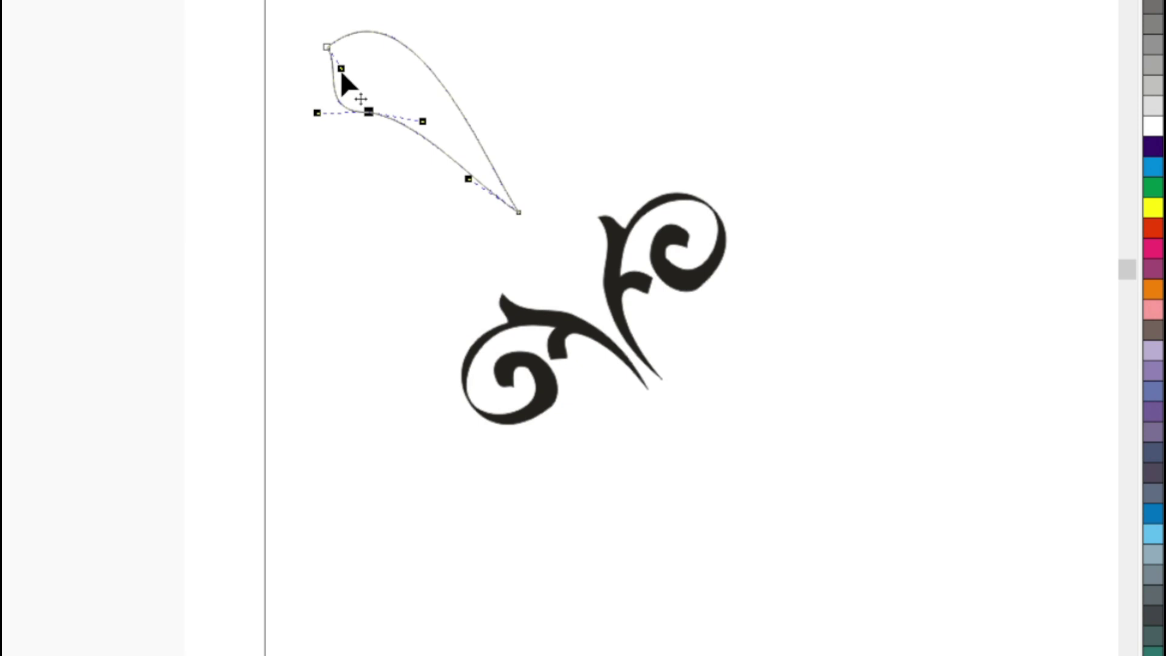
pyautogui.press('space')
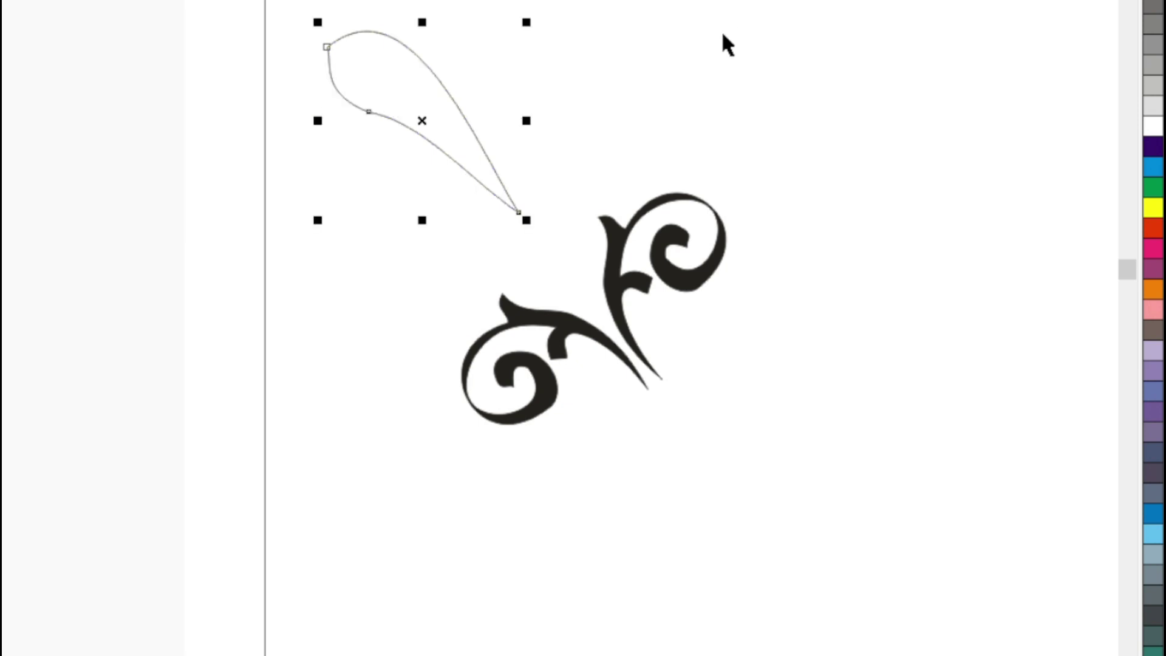
pyautogui.hotkey('ctrl', 'z')
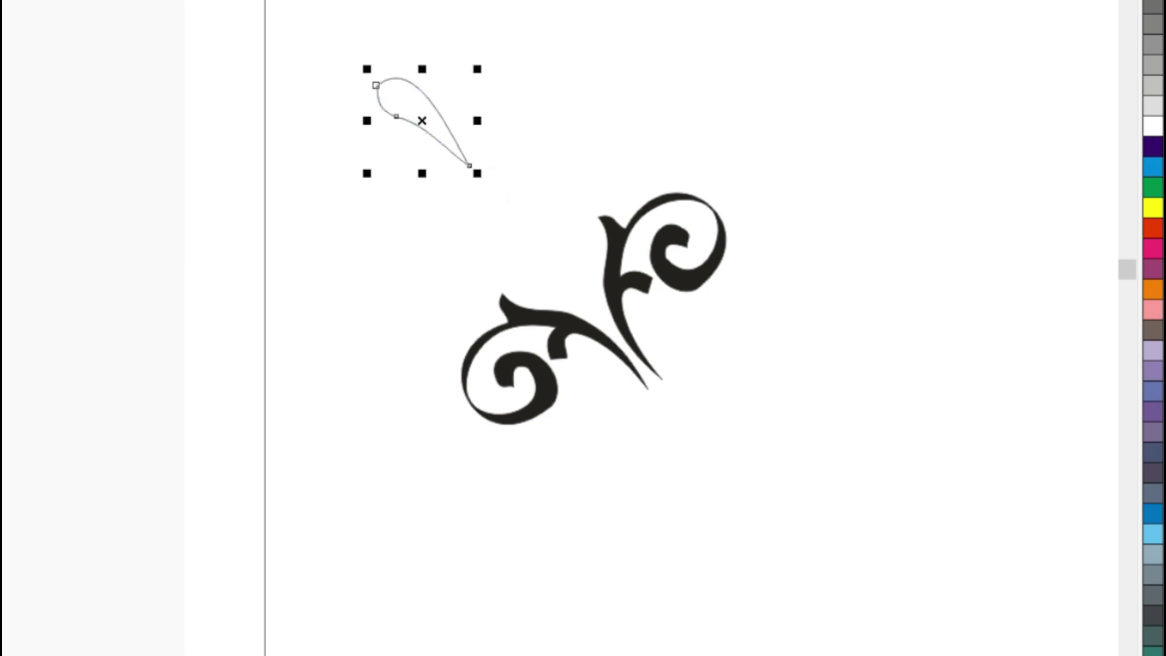
# Fill the teardrop black, rotate it counter-clockwise, and mirror the upper teardrop copy.
pyautogui.hotkey('ctrl', 'z')
pyautogui.click(577, 317)
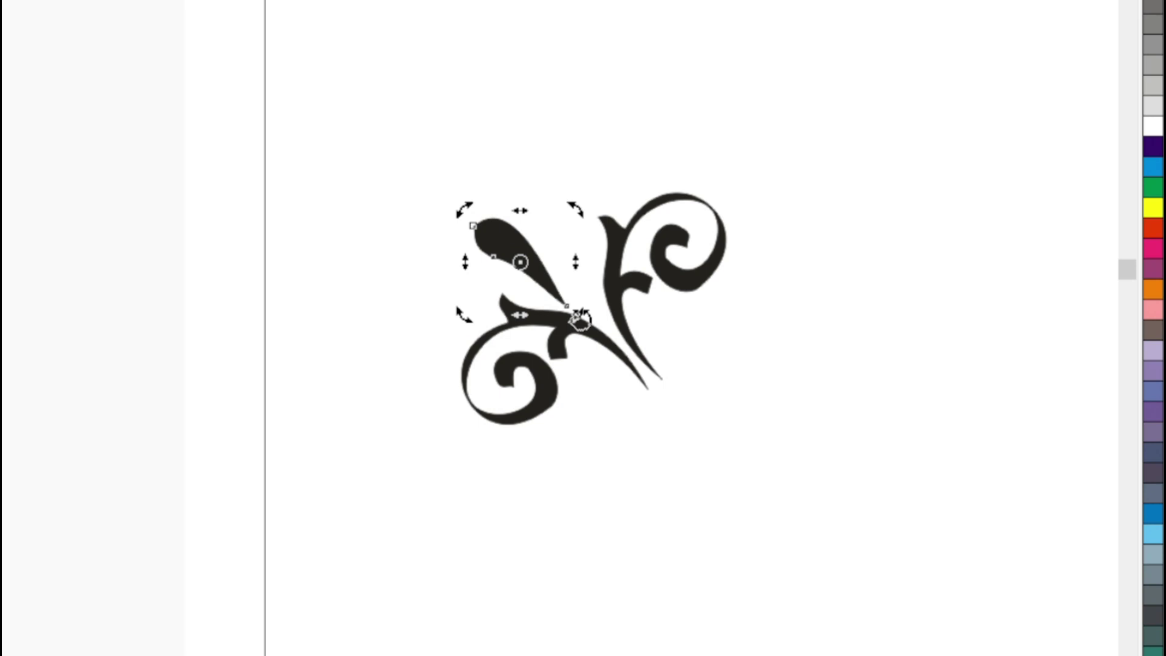
pyautogui.moveTo(580, 319); pyautogui.dragTo(602, 254)
pyautogui.hotkey('ctrl', 'm')
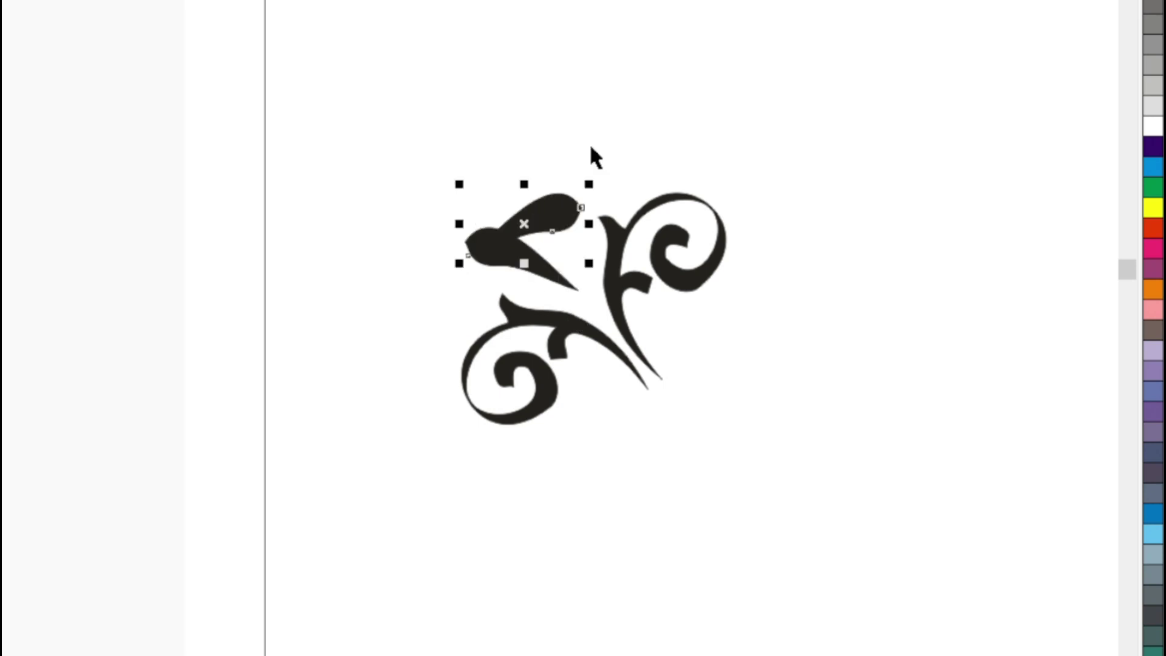
pyautogui.hotkey('ctrl', 'z')
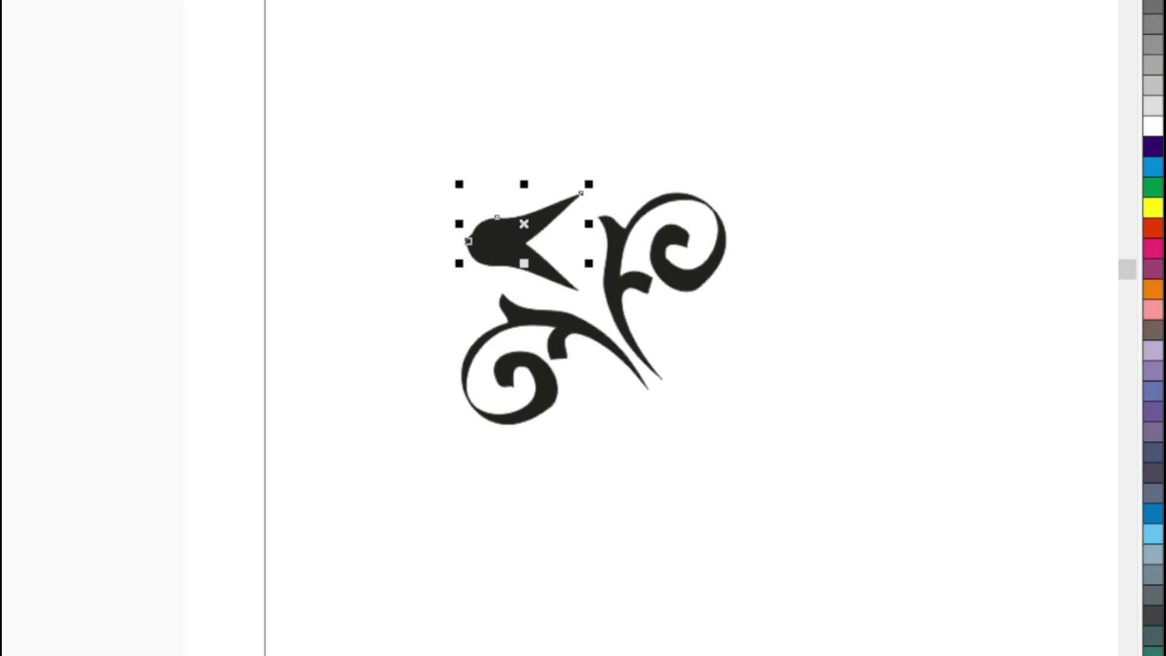
pyautogui.hotkey('ctrl', 'z')
# Rotate the upper teardrop fully upright beside the left teardrop, then deselect it.
pyautogui.click(583, 281)
pyautogui.moveTo(480, 197)
pyautogui.mouseDown()
pyautogui.moveTo(469, 138)
pyautogui.moveTo(486, 127)
pyautogui.mouseUp()
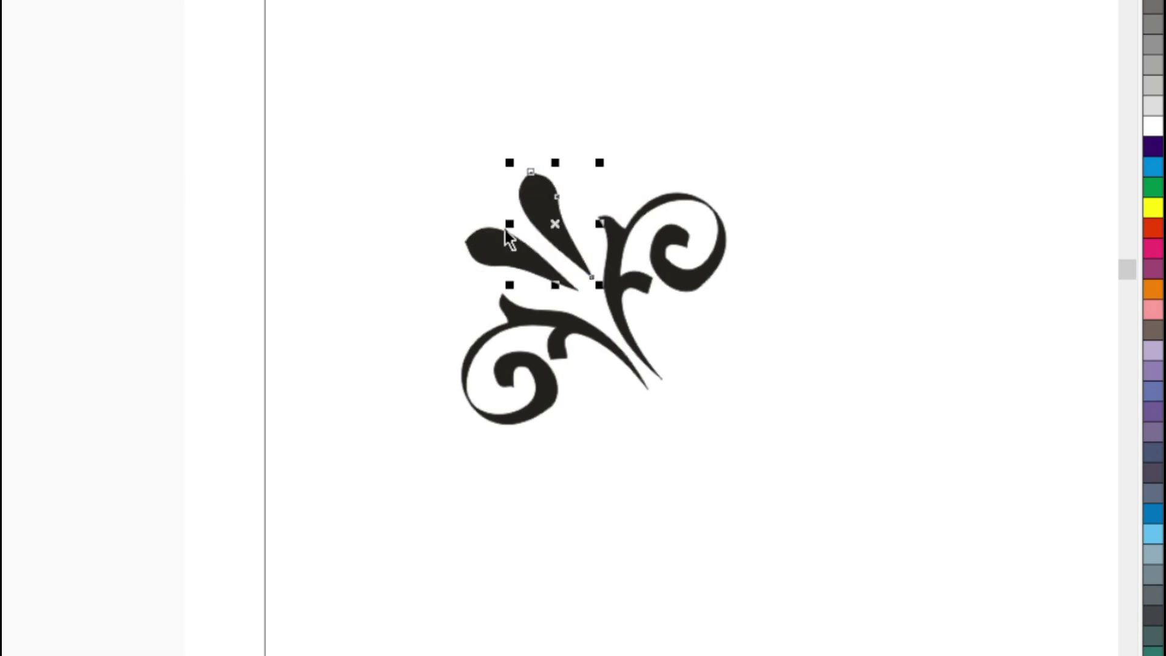
pyautogui.click(555, 226)
pyautogui.click(800, 44)
pyautogui.click(535, 179)
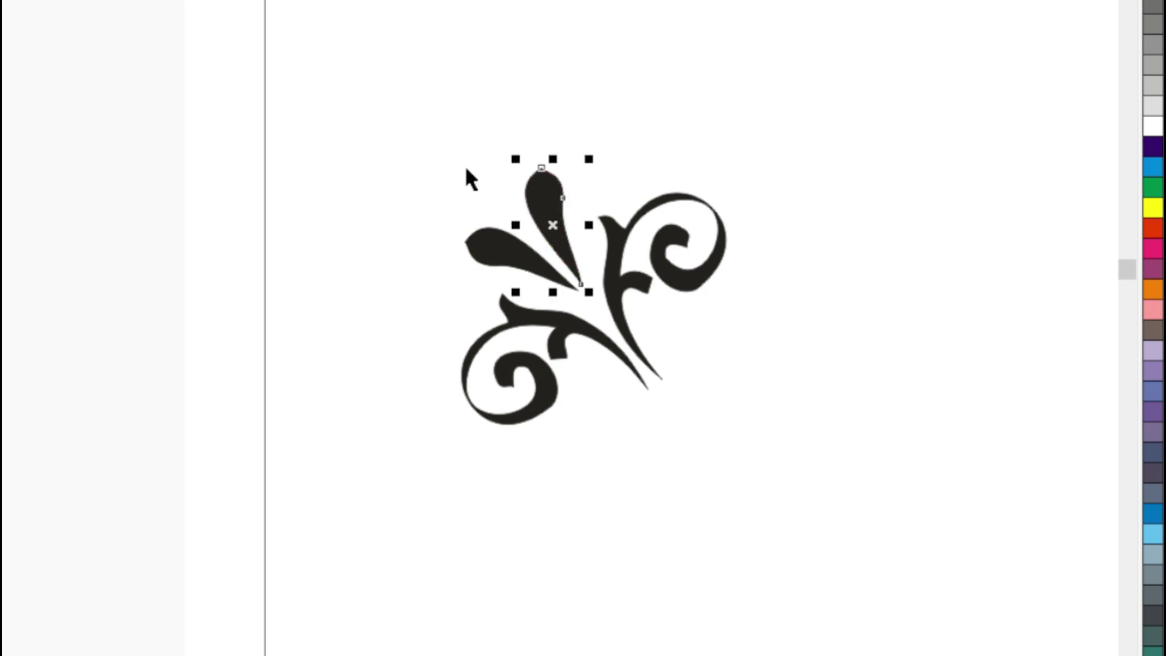
pyautogui.click(500, 246)
pyautogui.press('Tab')
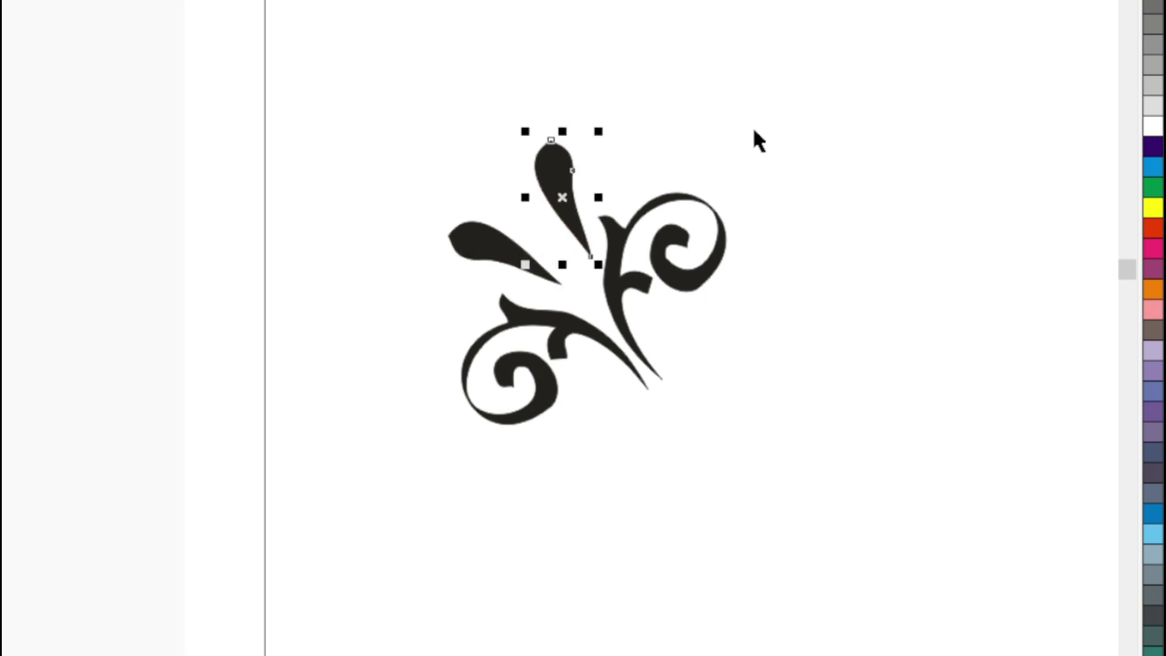
pyautogui.hotkey('shift', 'Tab')
pyautogui.press('Tab')
pyautogui.moveTo(604, 164); pyautogui.dragTo(606, 155)
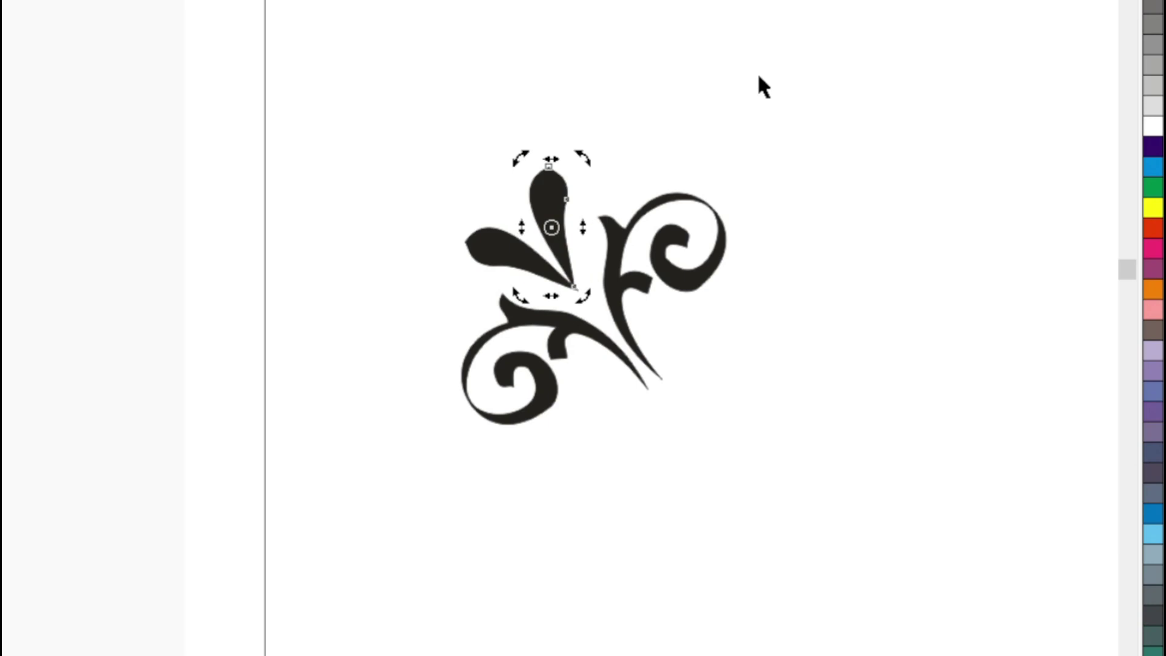
pyautogui.click(769, 152)
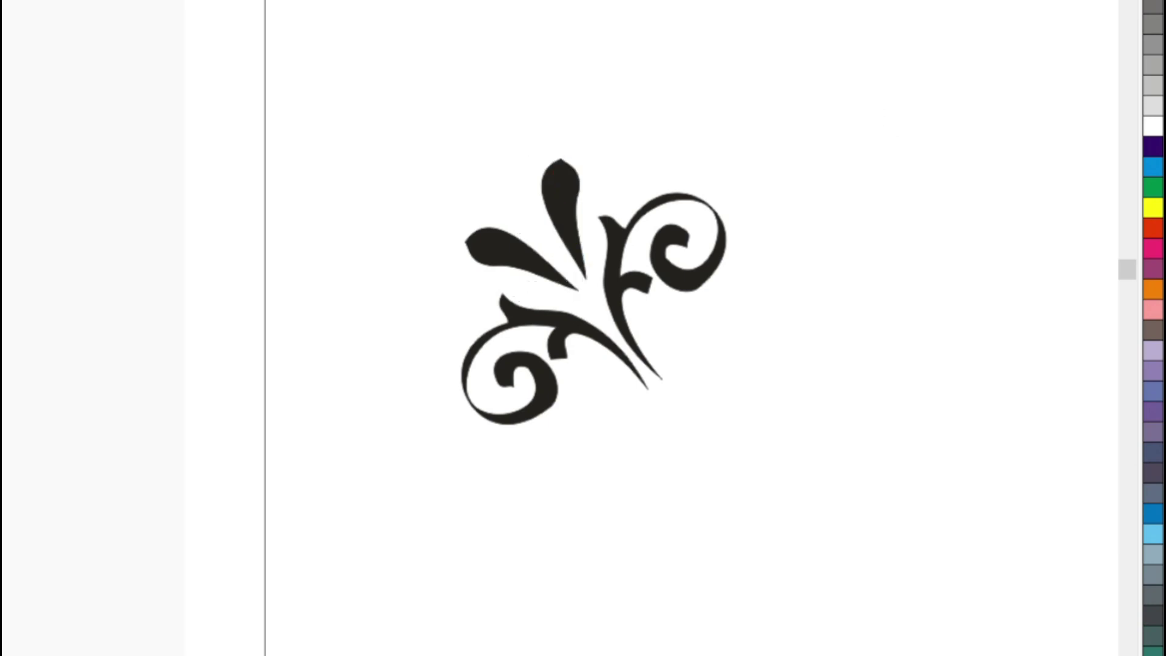
# Draw a closed six-corner outline at the page's upper left.
pyautogui.click(356, 117)
pyautogui.click(250, 134)
pyautogui.click(376, 256)
pyautogui.click(501, 161)
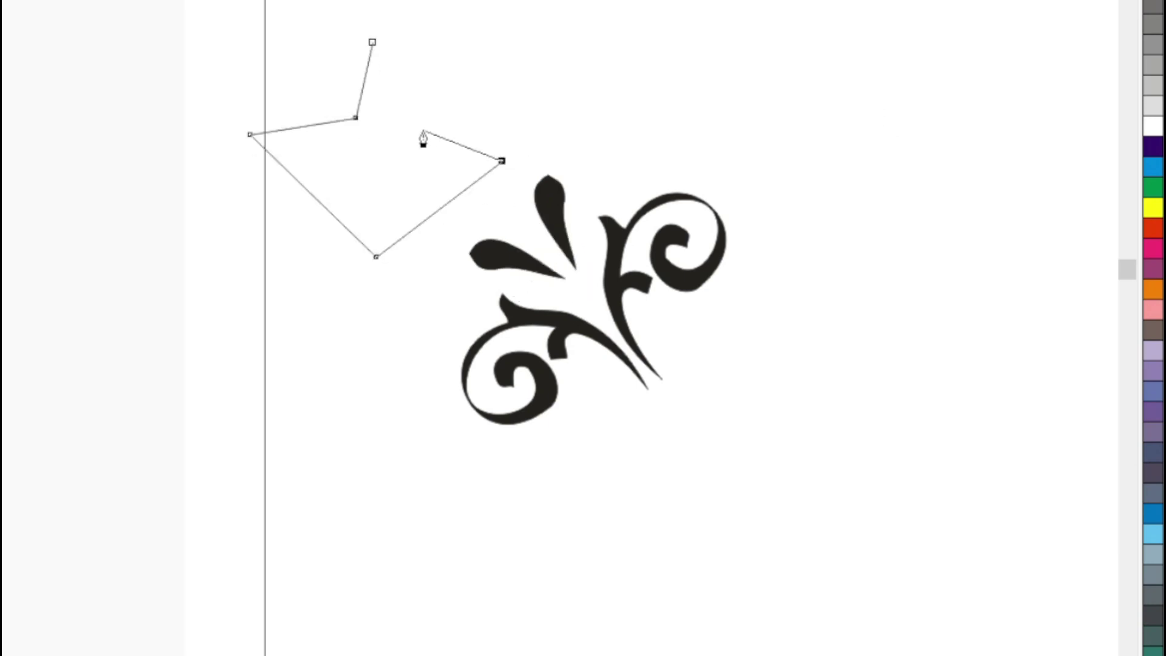
pyautogui.click(413, 121)
pyautogui.click(373, 42)
# Bend the outline's edges into curved star points, nudge the top and bottom points, and fill it black.
pyautogui.press('F10')
pyautogui.moveTo(305, 188); pyautogui.dragTo(294, 173)
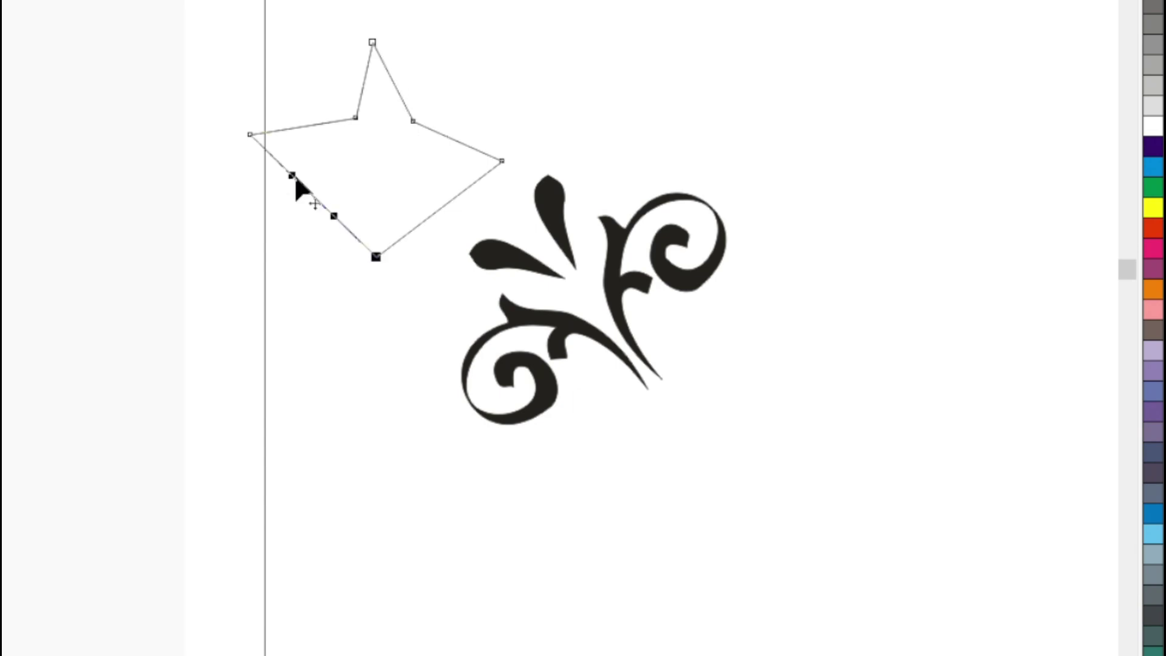
pyautogui.click(502, 161)
pyautogui.moveTo(438, 208); pyautogui.dragTo(395, 172)
pyautogui.moveTo(372, 41); pyautogui.dragTo(385, 42)
pyautogui.moveTo(297, 127); pyautogui.dragTo(283, 91)
pyautogui.moveTo(455, 139); pyautogui.dragTo(486, 121)
pyautogui.moveTo(367, 86)
pyautogui.mouseDown()
pyautogui.moveTo(359, 96)
pyautogui.moveTo(413, 85)
pyautogui.mouseUp()
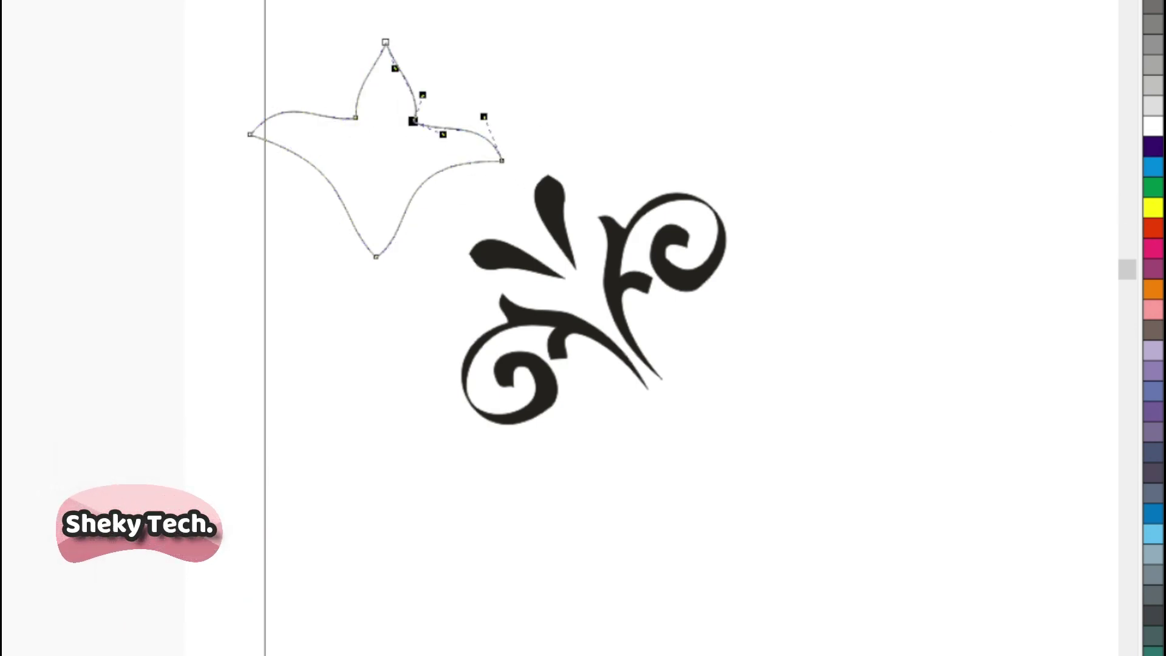
pyautogui.moveTo(376, 256); pyautogui.dragTo(370, 250)
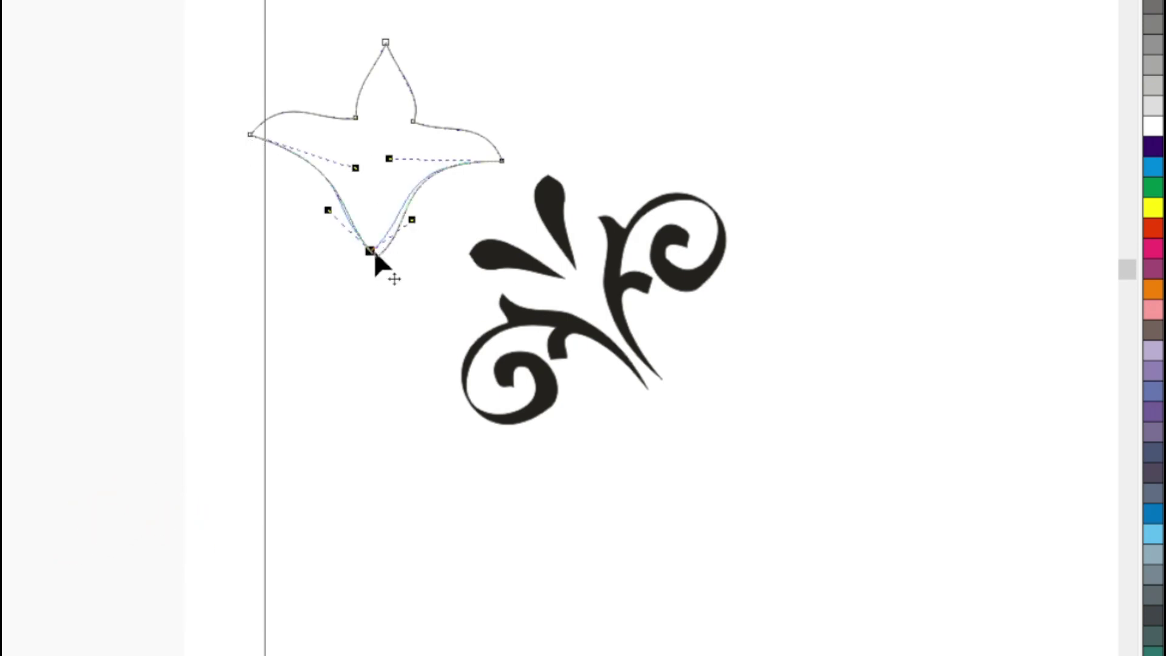
pyautogui.click(1152, 3)
# Shrink and rotate the star beside the flourish, then marquee-select every flourish piece.
pyautogui.moveTo(509, 258); pyautogui.dragTo(471, 188)
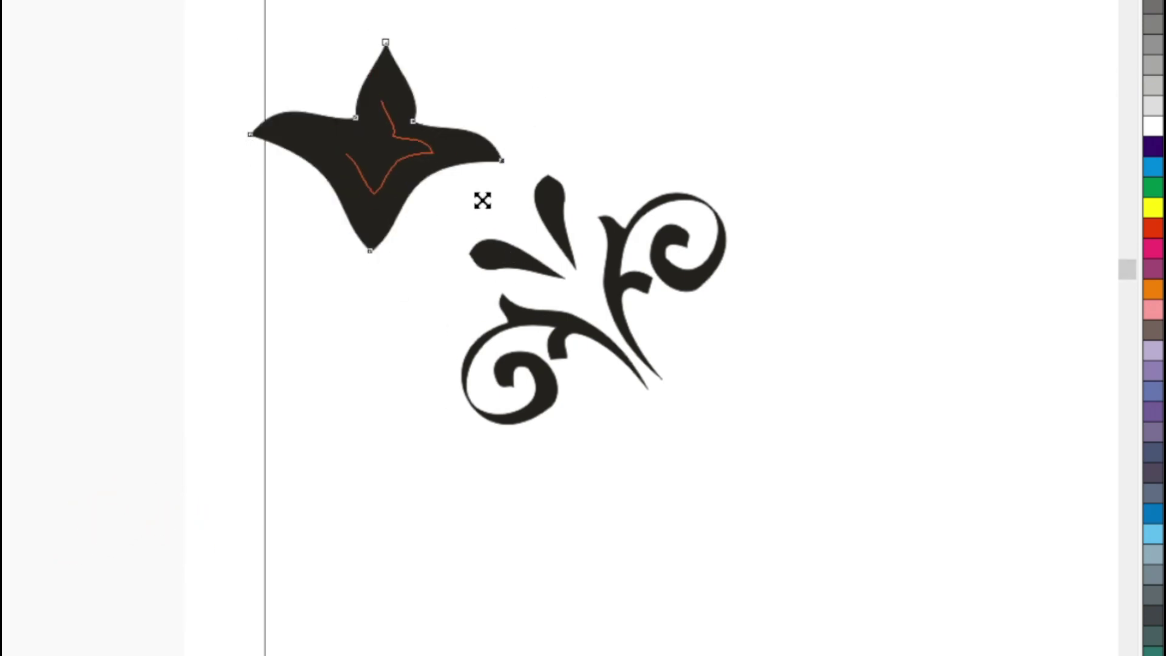
pyautogui.click(371, 153)
pyautogui.moveTo(425, 194); pyautogui.dragTo(471, 167)
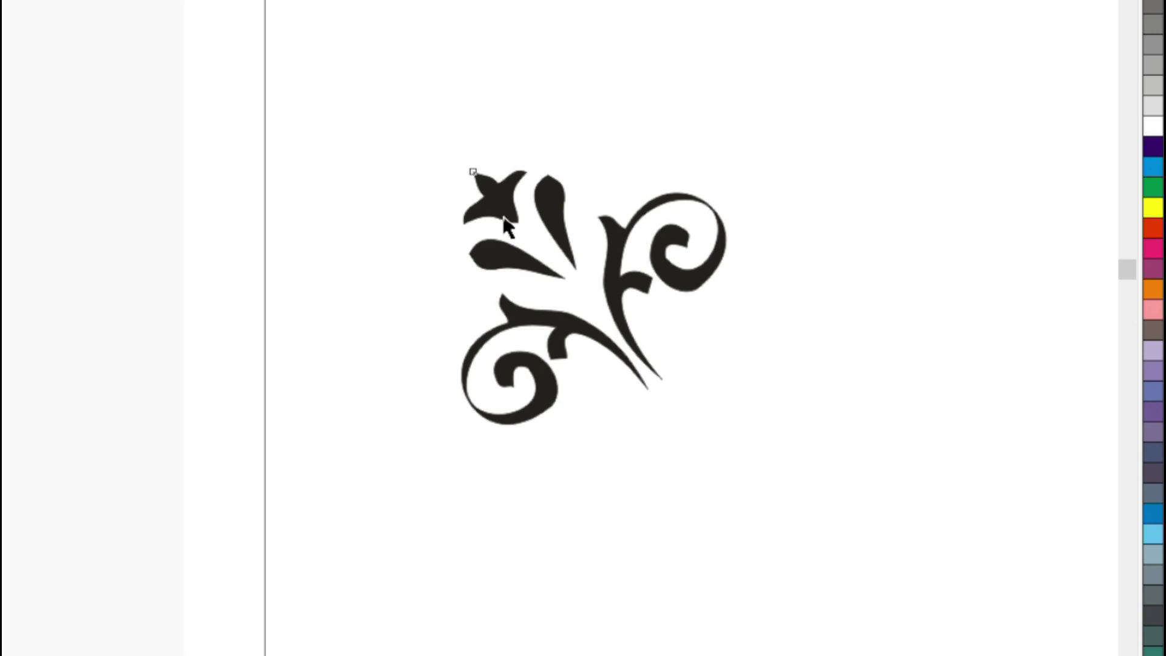
pyautogui.moveTo(472, 176); pyautogui.dragTo(792, 558)
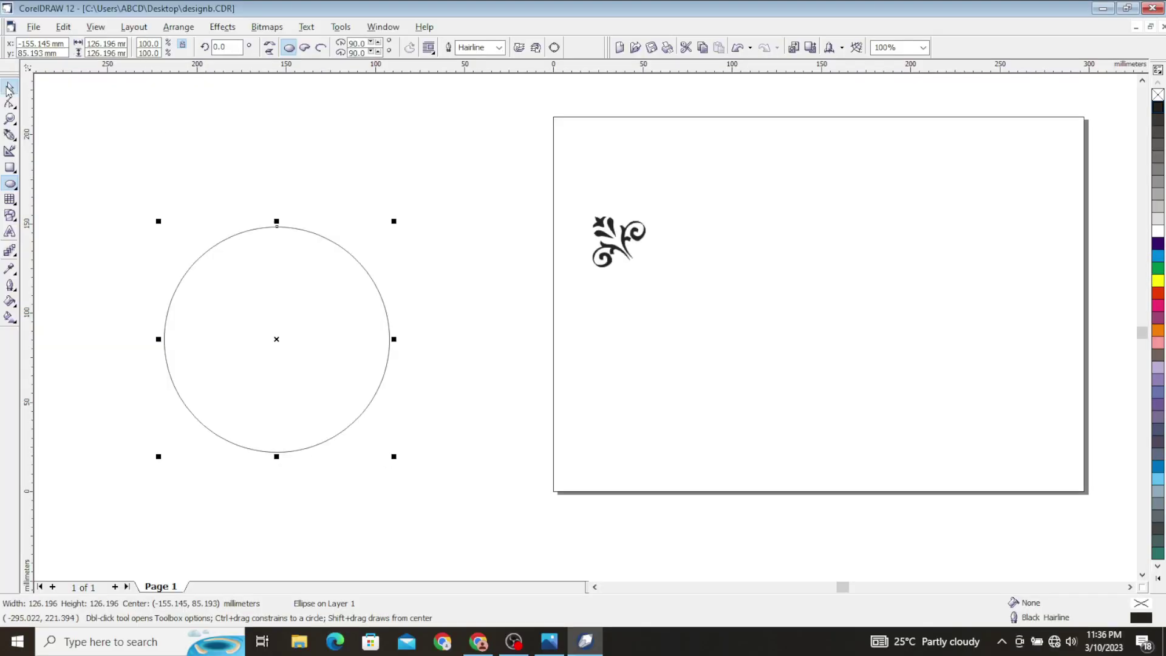
# Move the flourish group onto the circle's upper-left edge, zooming in to position it precisely.
pyautogui.moveTo(601, 237); pyautogui.dragTo(204, 228)
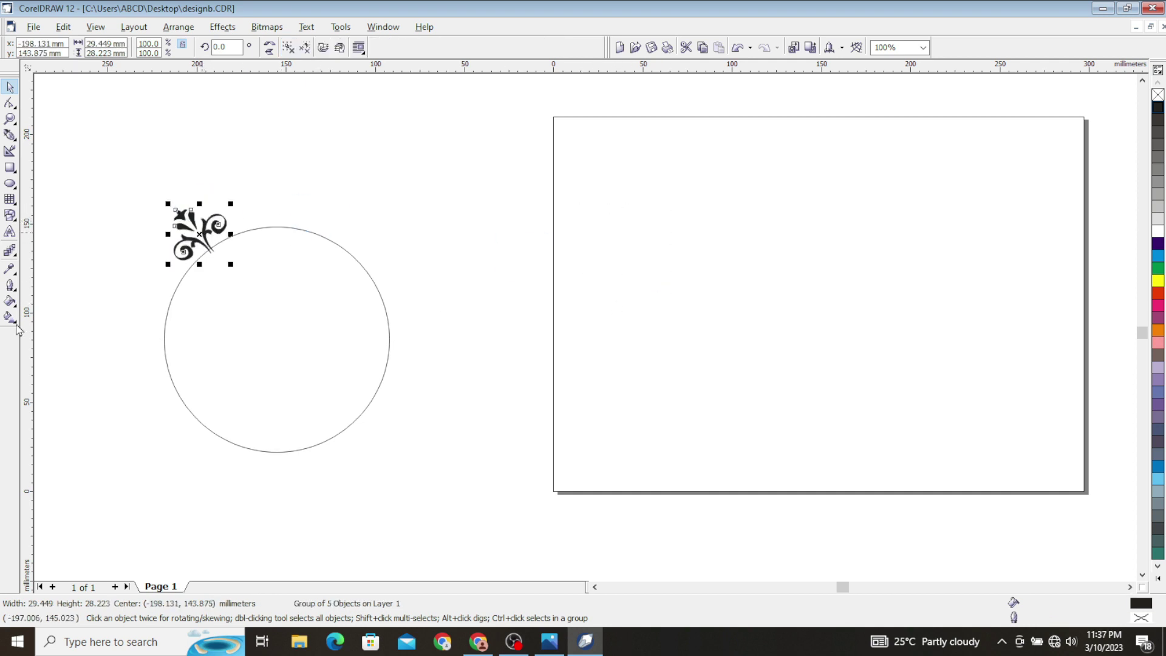
pyautogui.click(11, 119)
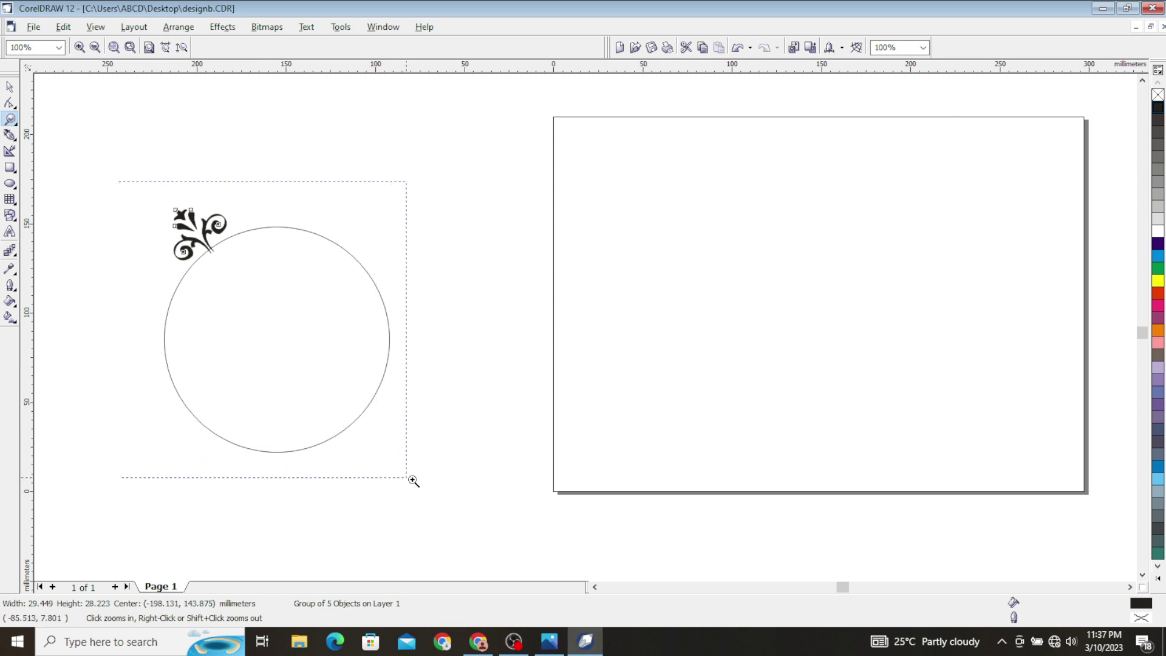
pyautogui.moveTo(377, 469); pyautogui.dragTo(411, 476)
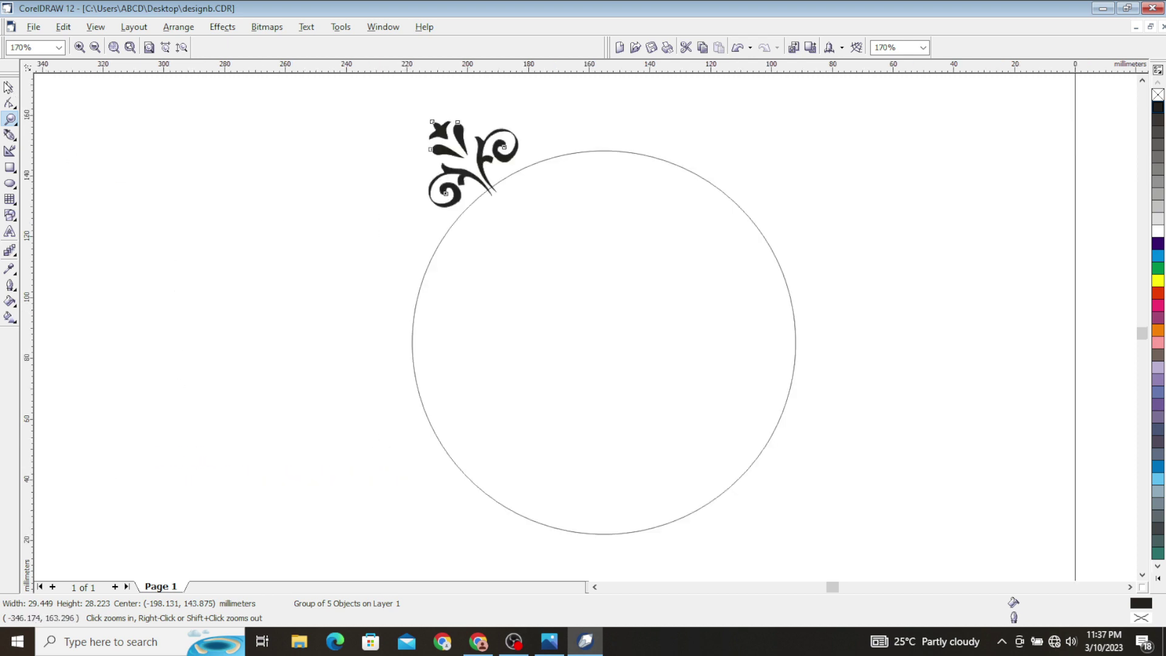
pyautogui.click(9, 87)
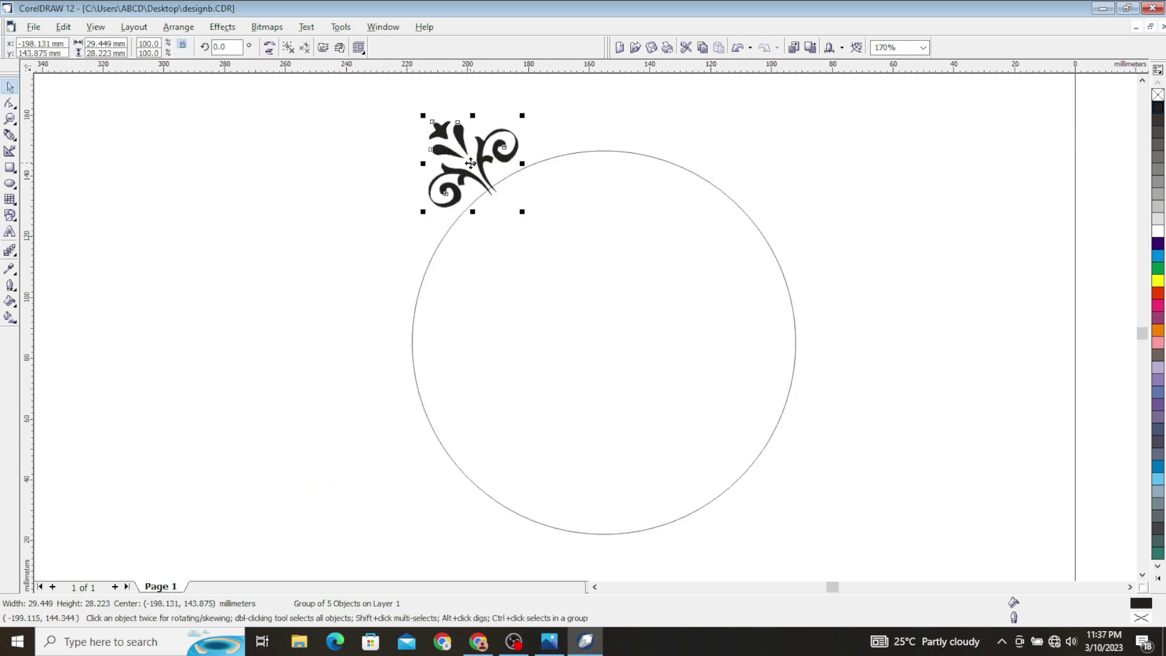
pyautogui.moveTo(471, 163); pyautogui.dragTo(447, 171)
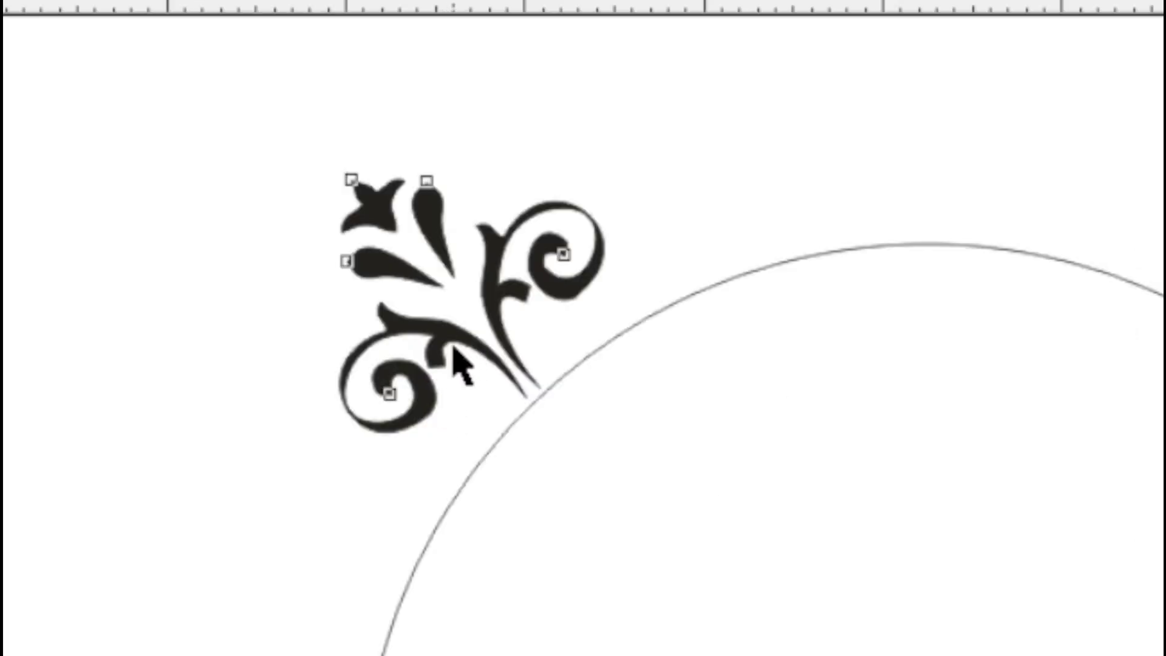
pyautogui.click(470, 313)
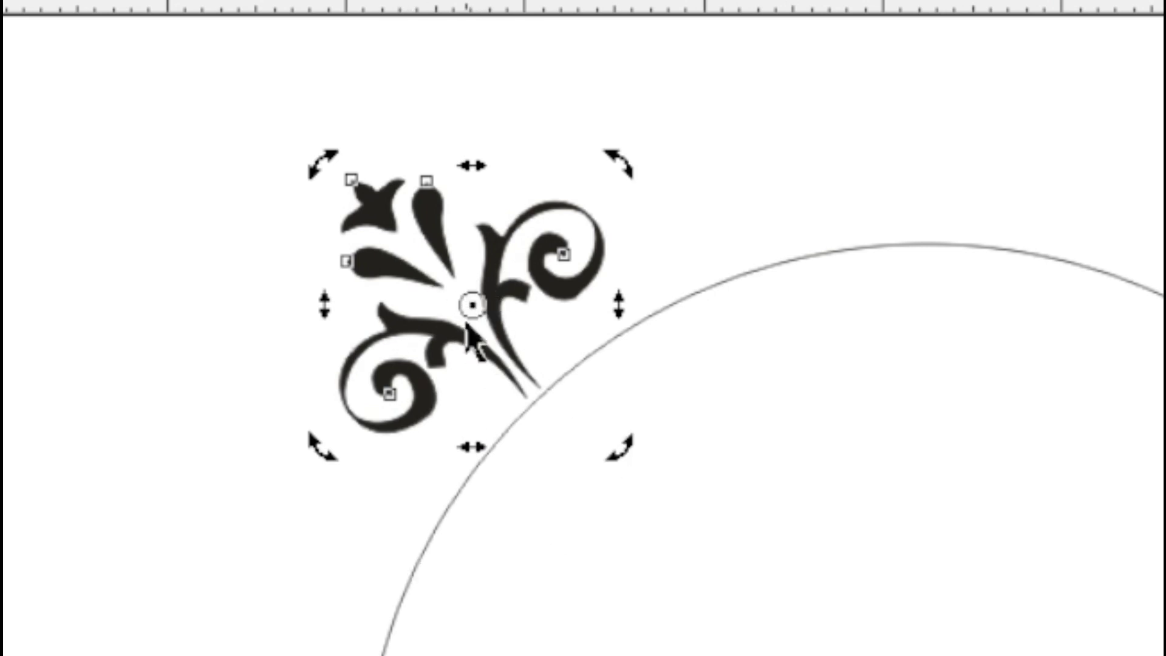
# Rotate a copy of the flourish about the circle's centre, then repeat it with Ctrl+R.
pyautogui.moveTo(472, 305); pyautogui.dragTo(589, 326)
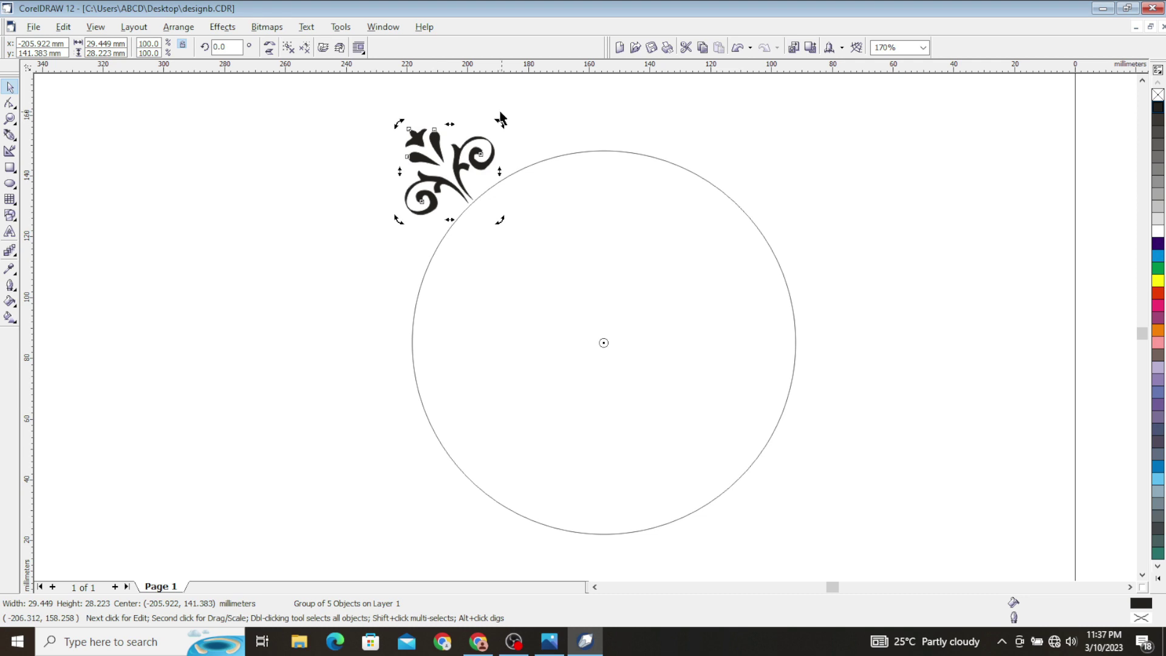
pyautogui.moveTo(397, 121)
pyautogui.mouseDown()
pyautogui.moveTo(435, 105)
pyautogui.moveTo(524, 103)
pyautogui.mouseUp()
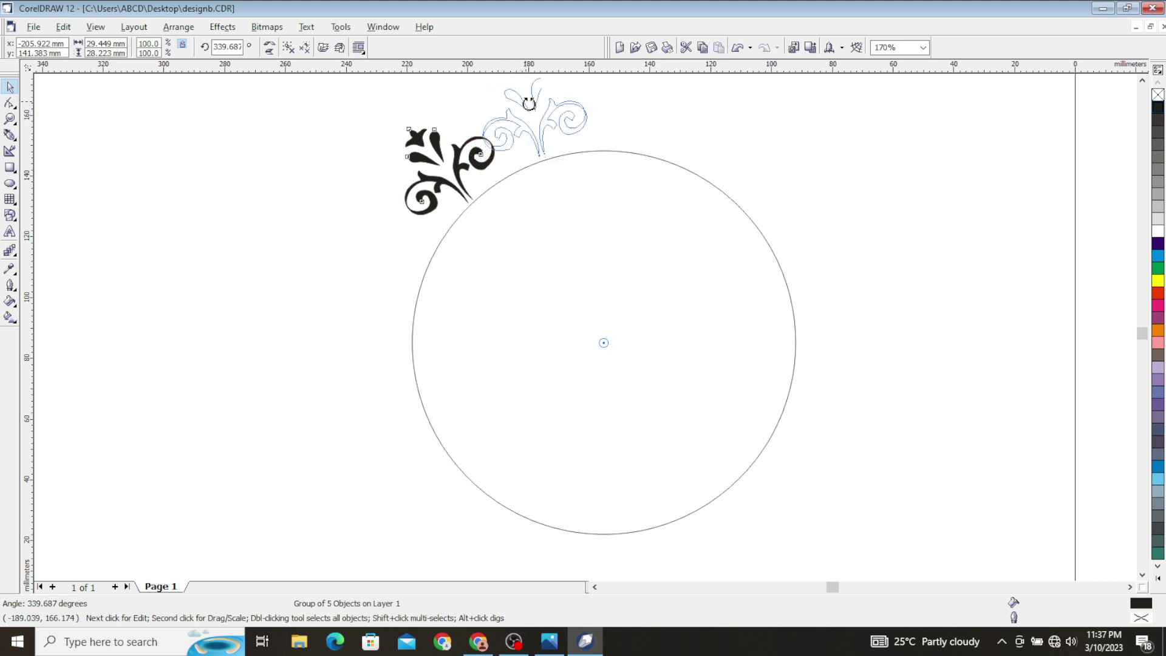
pyautogui.moveTo(523, 103); pyautogui.dragTo(533, 104)
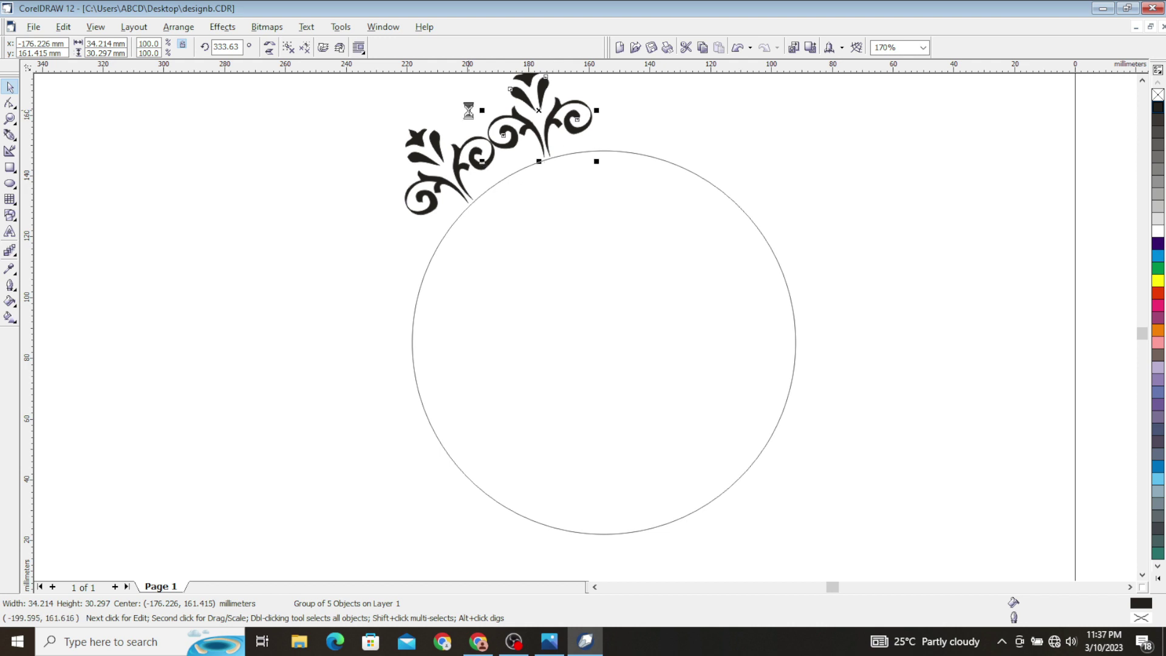
pyautogui.hotkey('ctrl', 'r')
pyautogui.hotkey('ctrl', 'r')
pyautogui.hotkey('ctrl', 'r')
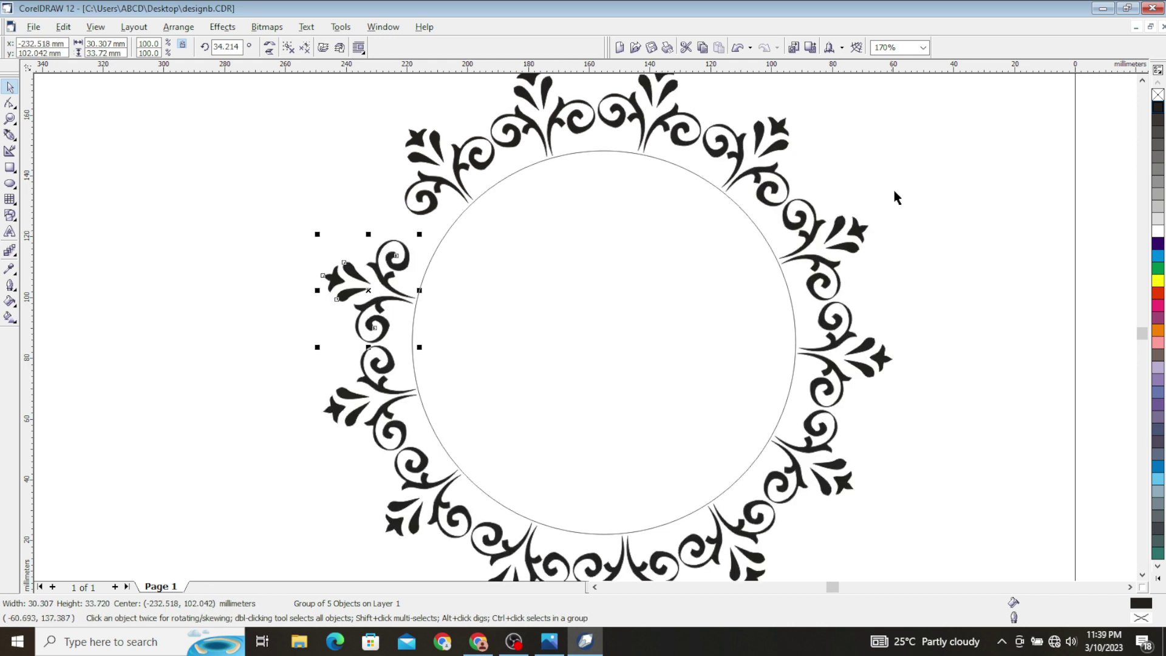
# Make a smaller concentric copy of the circle.
pyautogui.click(493, 245)
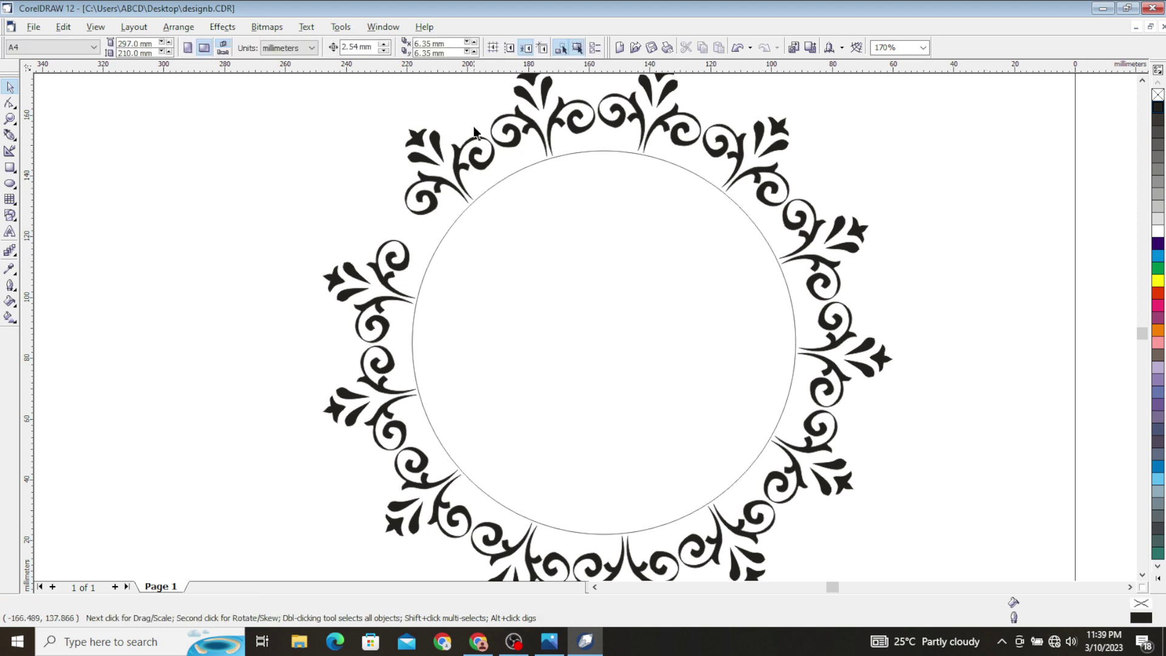
pyautogui.click(532, 261)
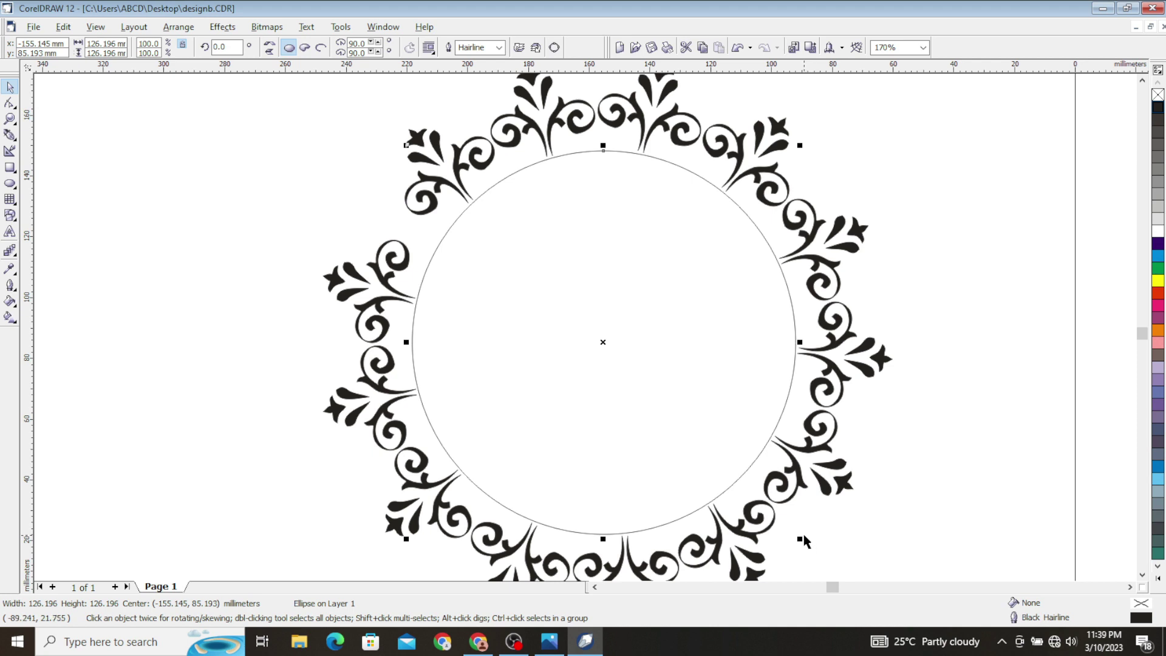
pyautogui.moveTo(800, 540)
pyautogui.mouseDown()
pyautogui.moveTo(779, 503)
pyautogui.moveTo(788, 513)
pyautogui.mouseUp()
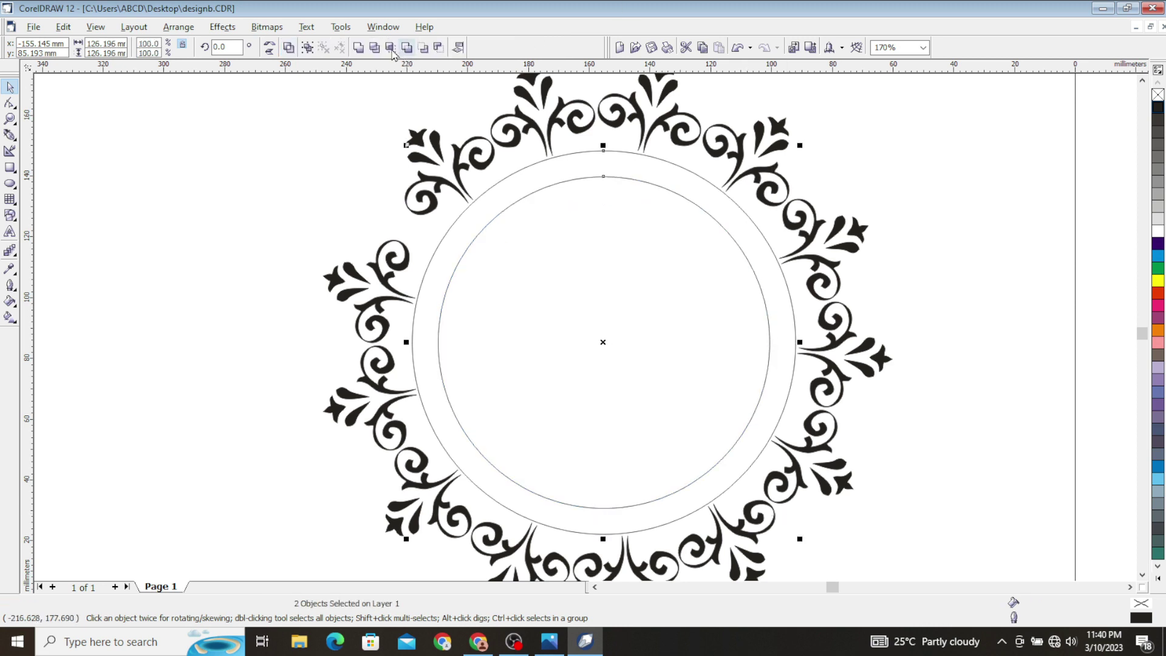
pyautogui.click(377, 48)
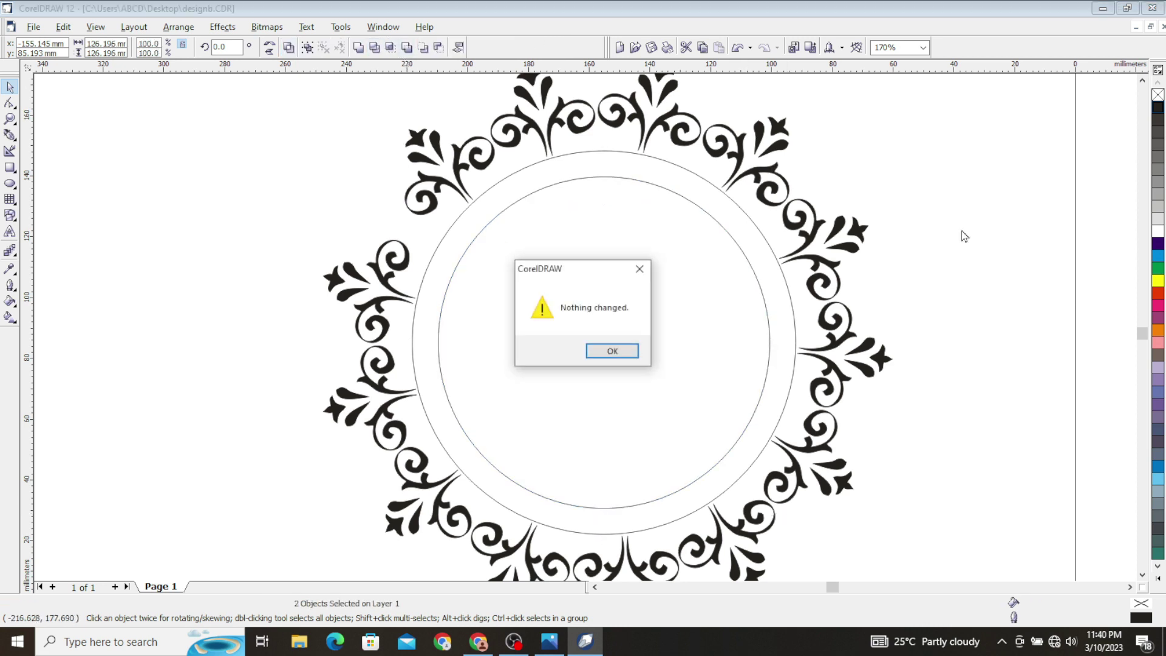
pyautogui.click(612, 351)
# Trim the overlapping inner and outer circles, discarding a stray pasted circle copy.
pyautogui.click(480, 231)
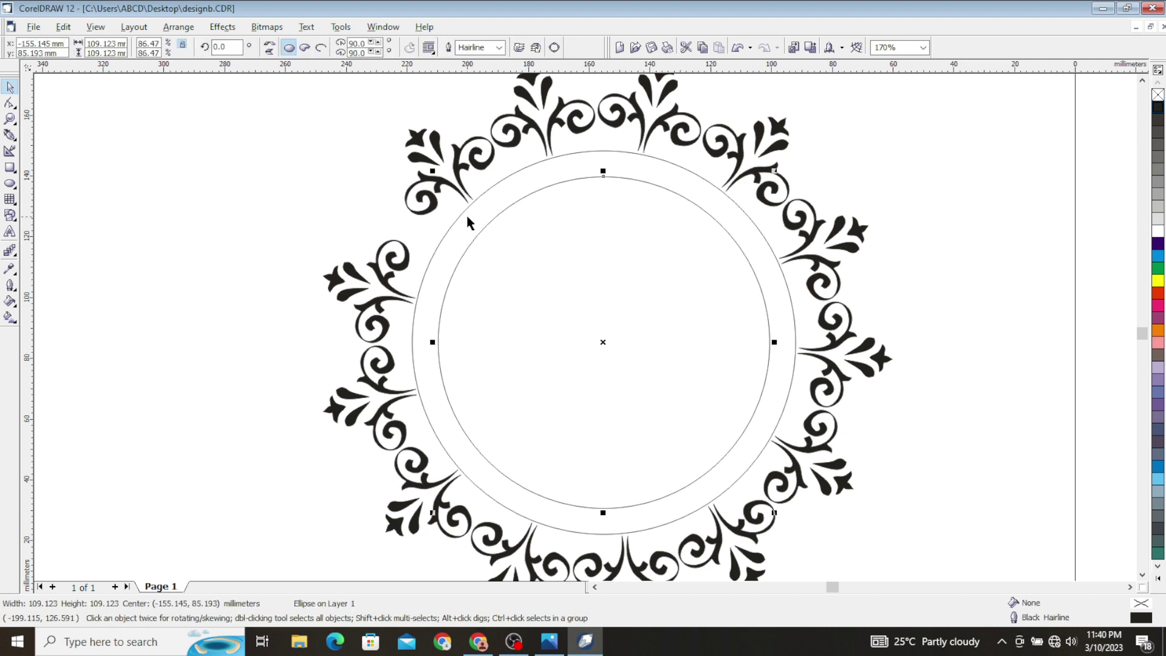
pyautogui.keyDown('shift'); pyautogui.click(464, 217); pyautogui.keyUp('shift')
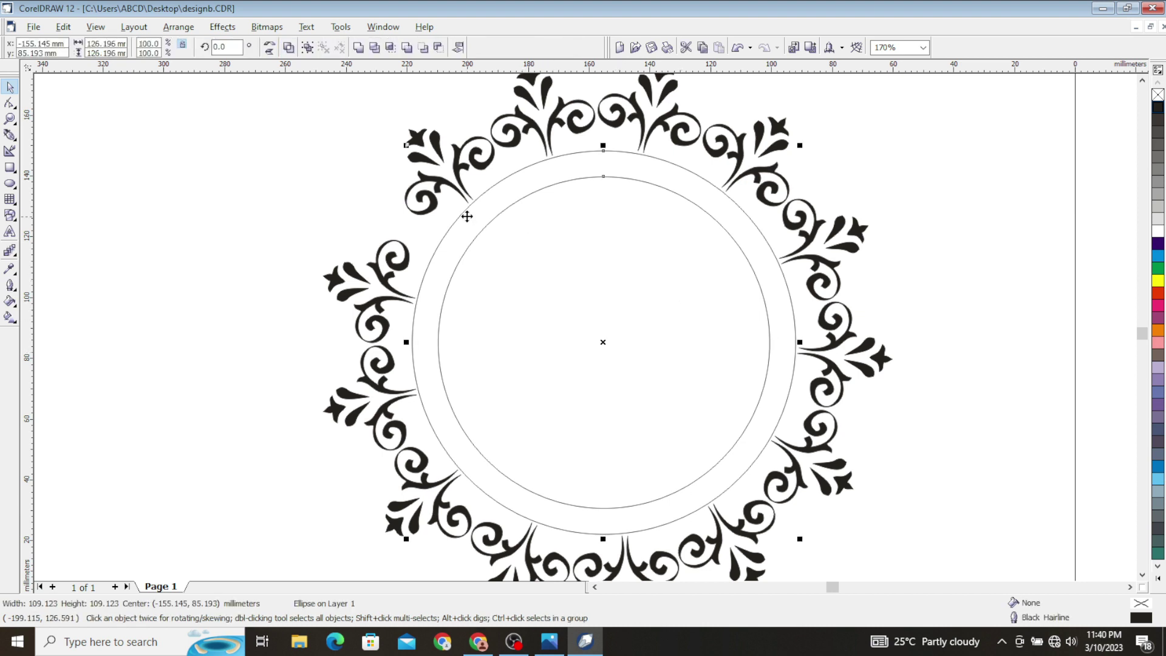
pyautogui.click(376, 48)
pyautogui.click(655, 286)
pyautogui.hotkey('ctrl', 'v')
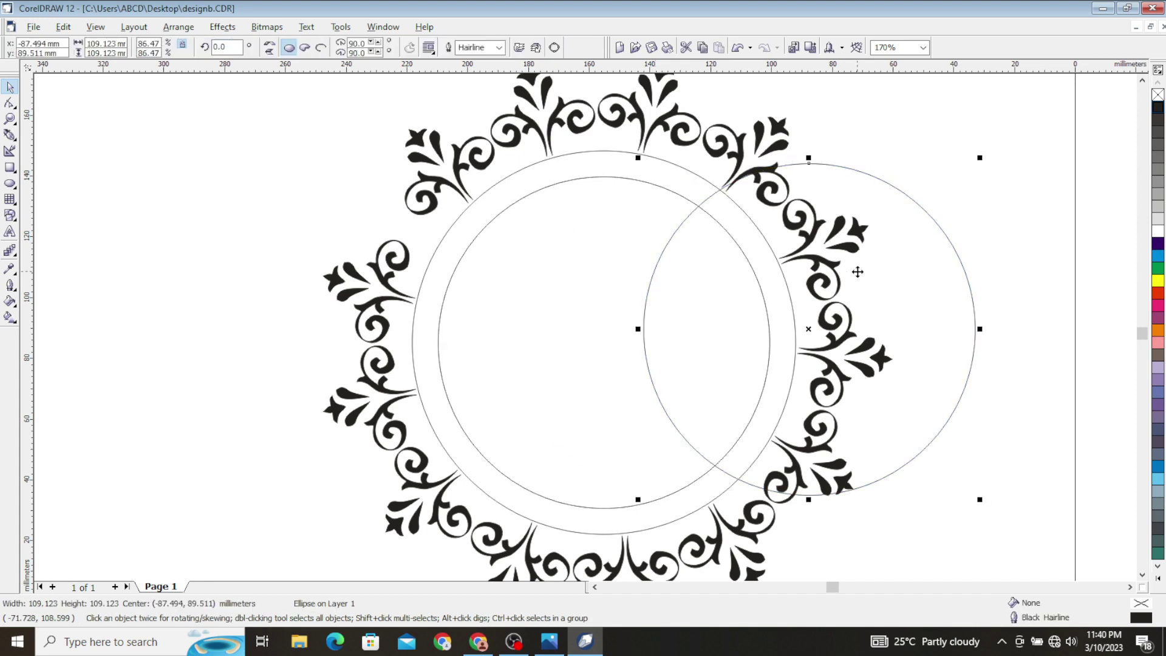
pyautogui.hotkey('ctrl', 'z')
pyautogui.click(911, 194)
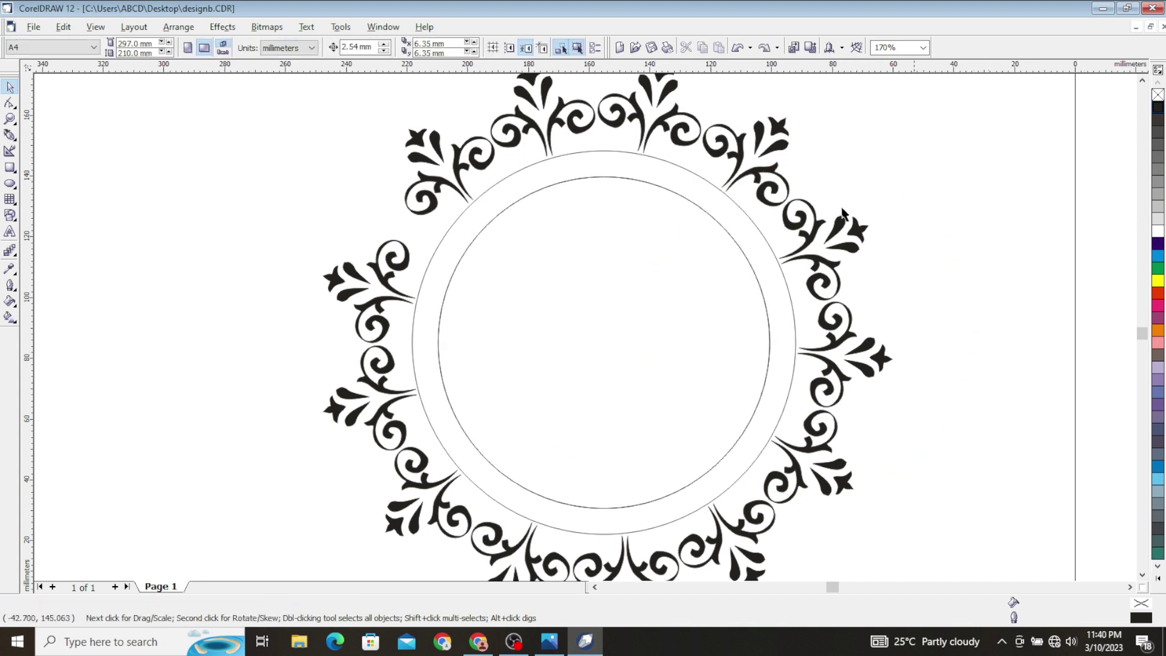
# Zoom out and nudge the left ornament slightly up into line with the wreath.
pyautogui.click(10, 119)
pyautogui.rightClick(249, 226)
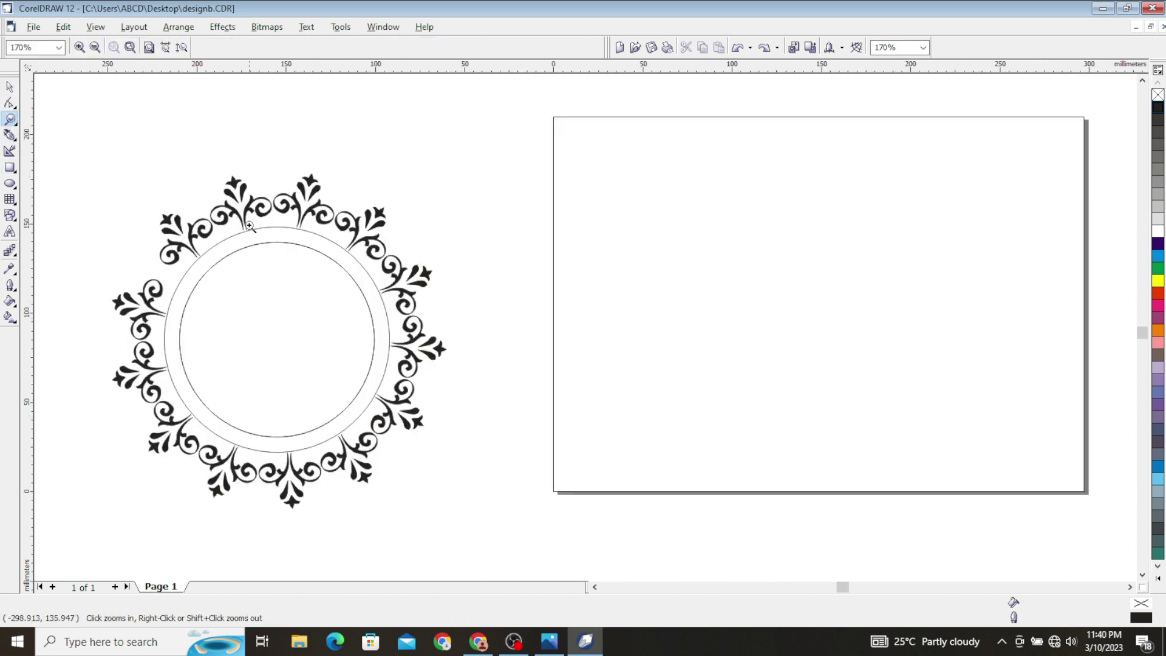
pyautogui.click(9, 87)
pyautogui.click(146, 299)
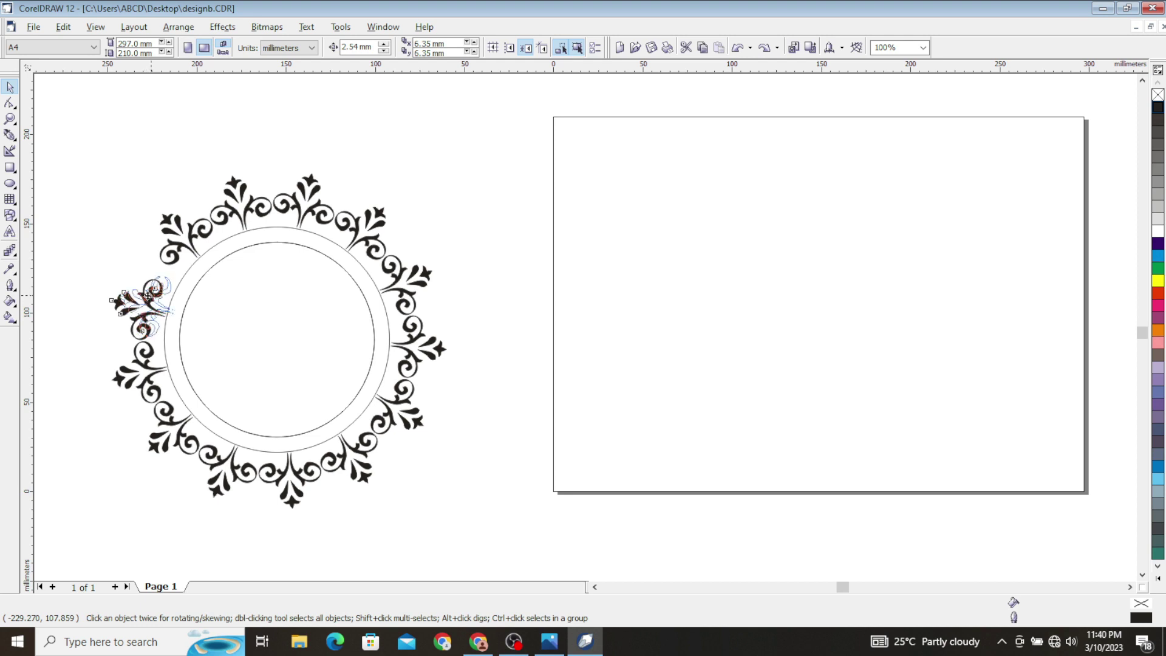
pyautogui.moveTo(148, 300); pyautogui.dragTo(149, 299)
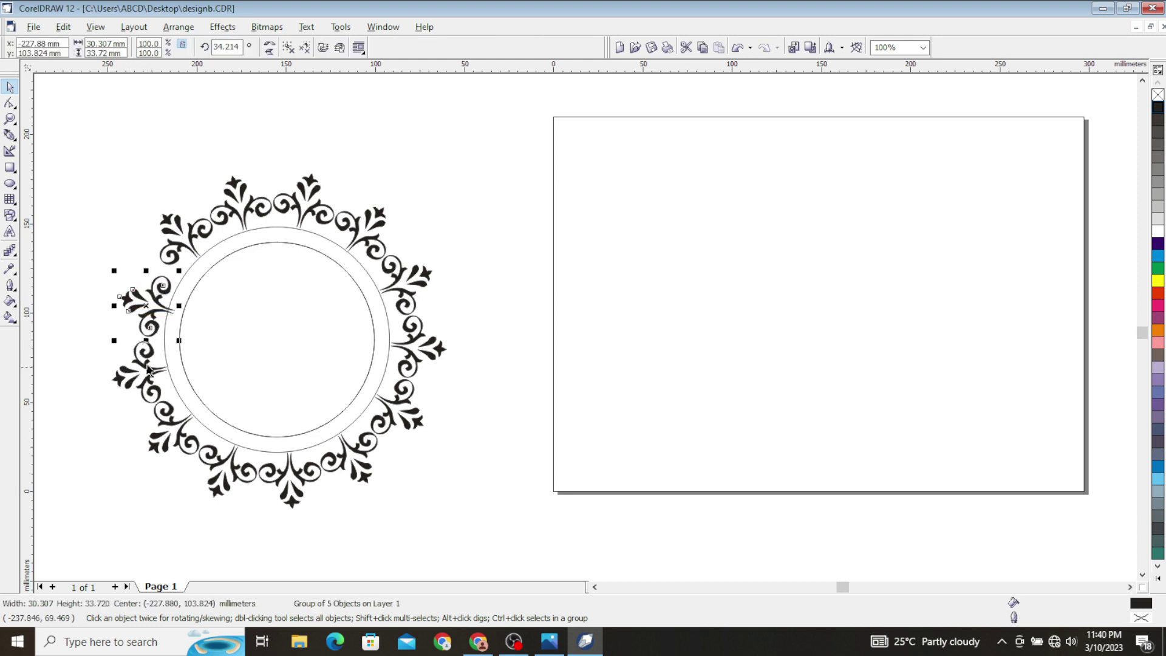
pyautogui.hotkey('ctrl', 'z')
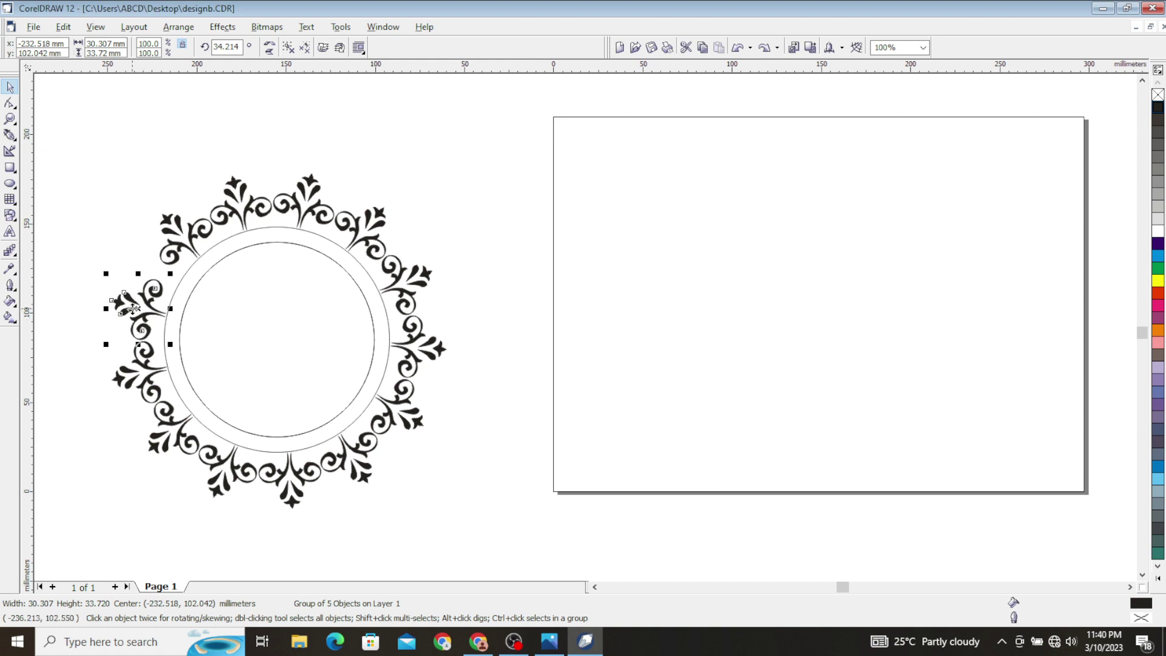
pyautogui.moveTo(133, 309); pyautogui.dragTo(134, 301)
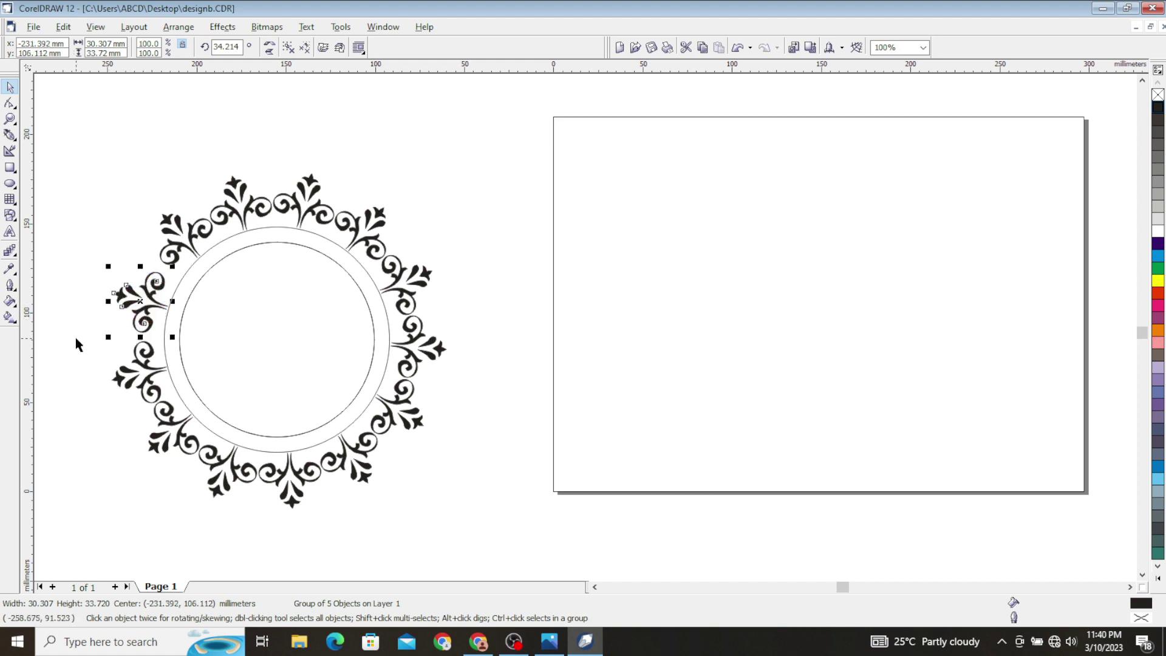
pyautogui.click(463, 220)
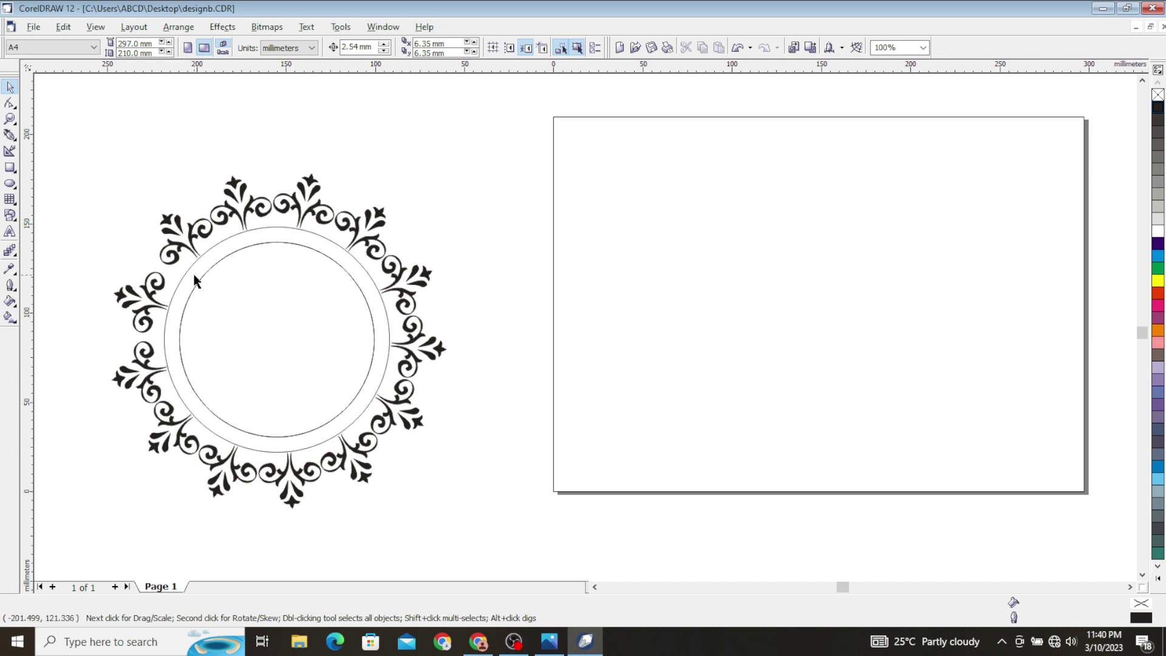
# Move both circles onto the page and marquee-select the 13-piece wreath.
pyautogui.moveTo(193, 291); pyautogui.dragTo(650, 272)
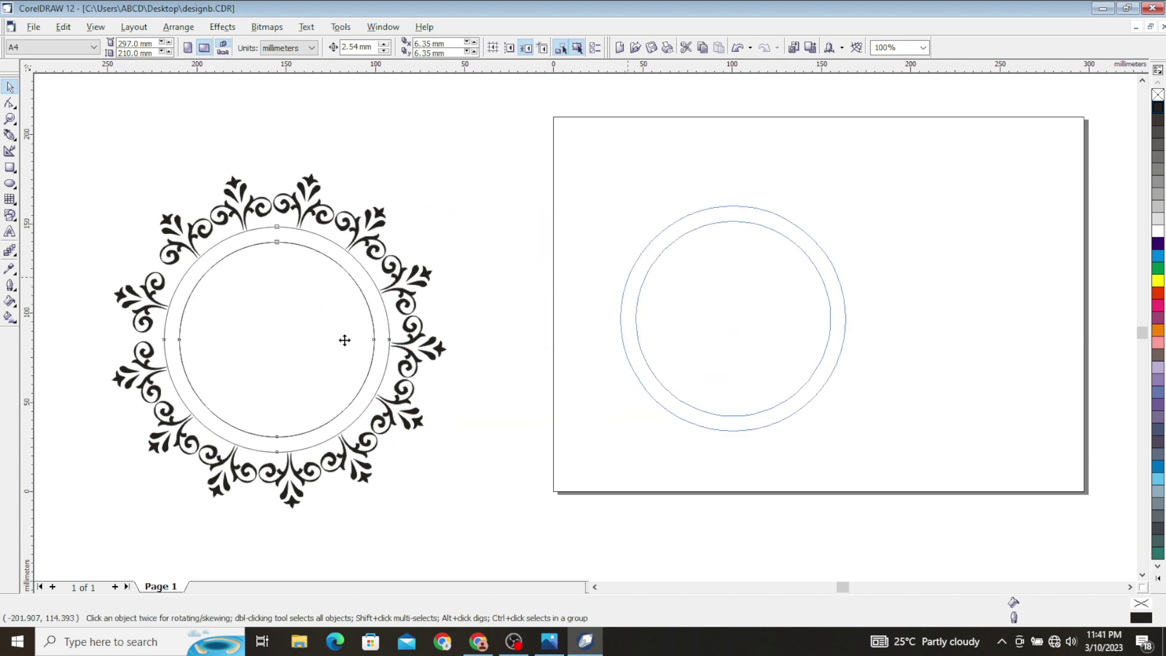
pyautogui.moveTo(343, 328); pyautogui.dragTo(804, 340)
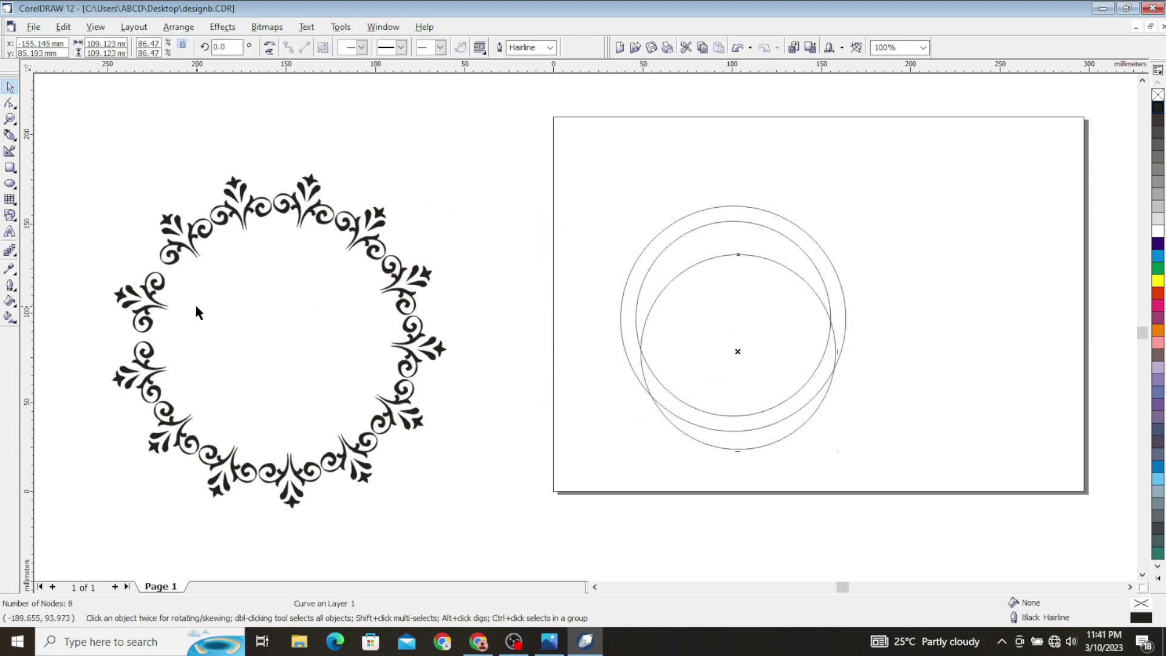
pyautogui.moveTo(56, 132); pyautogui.dragTo(480, 524)
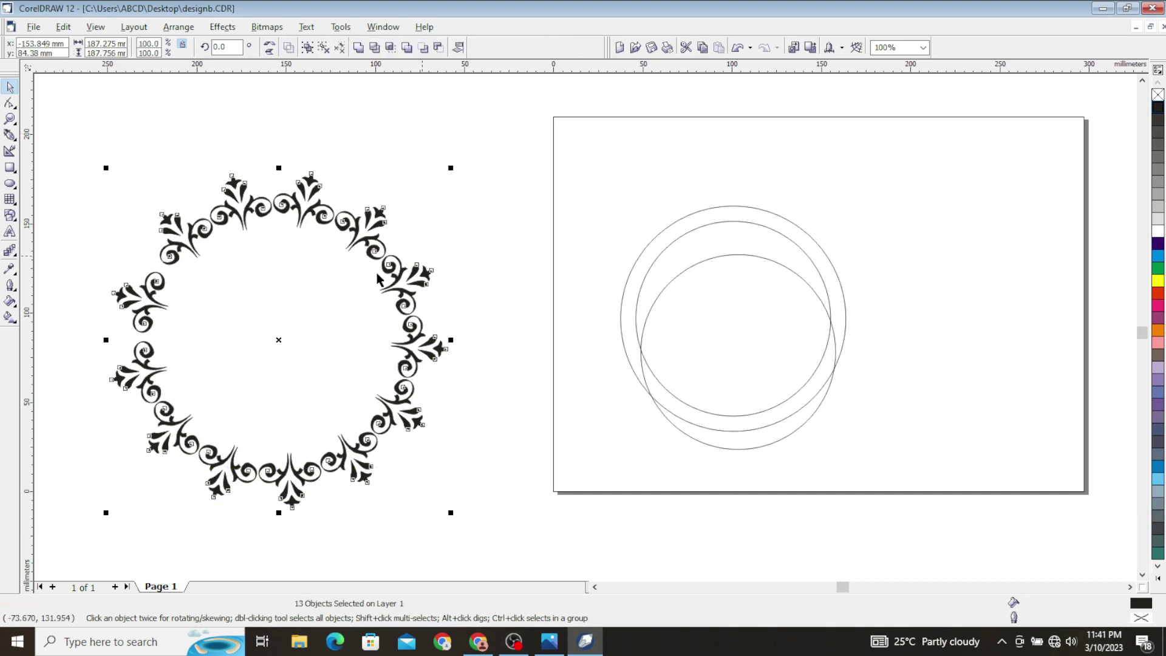
# Select just the top ornament of the wreath.
pyautogui.click(10, 304)
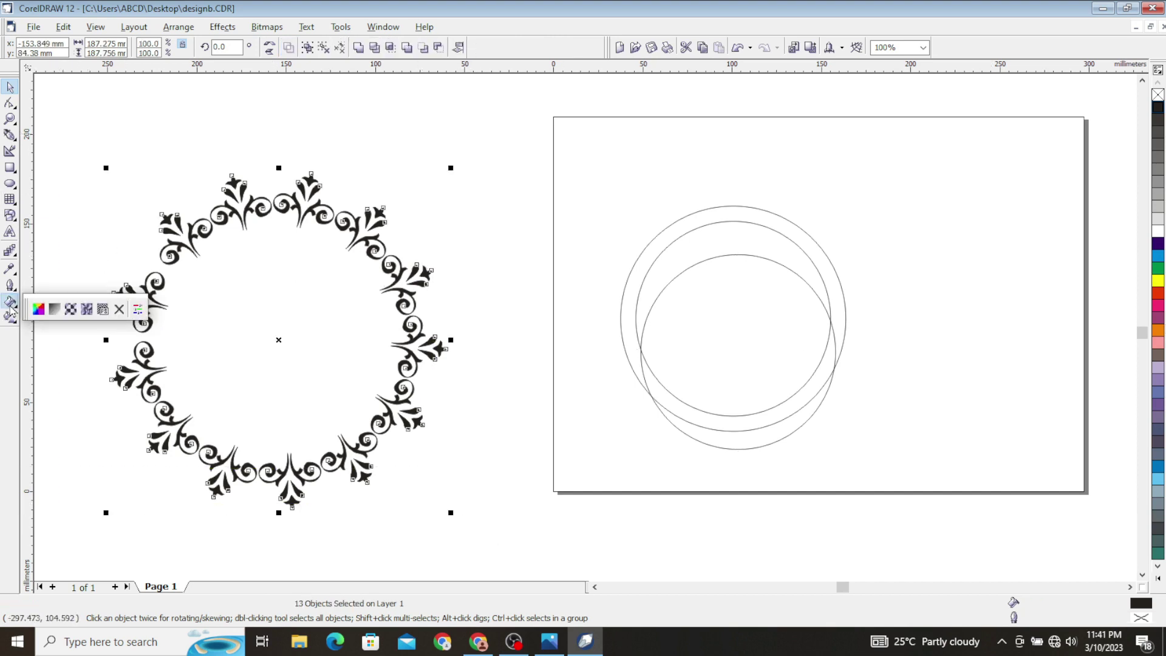
pyautogui.click(54, 309)
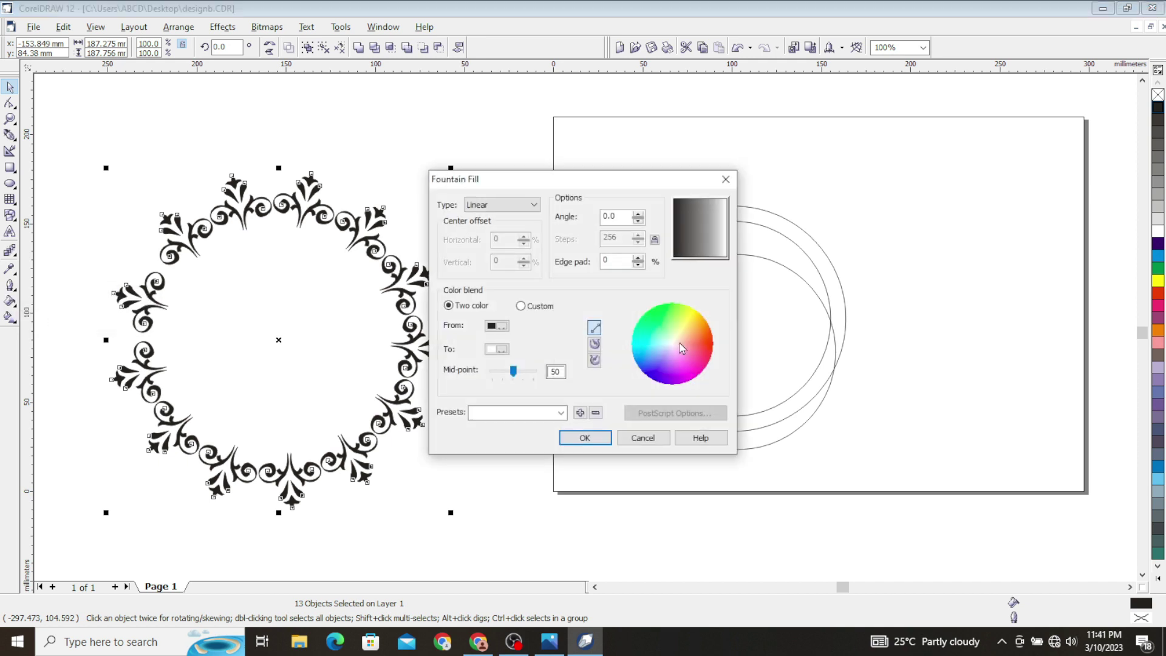
pyautogui.click(640, 439)
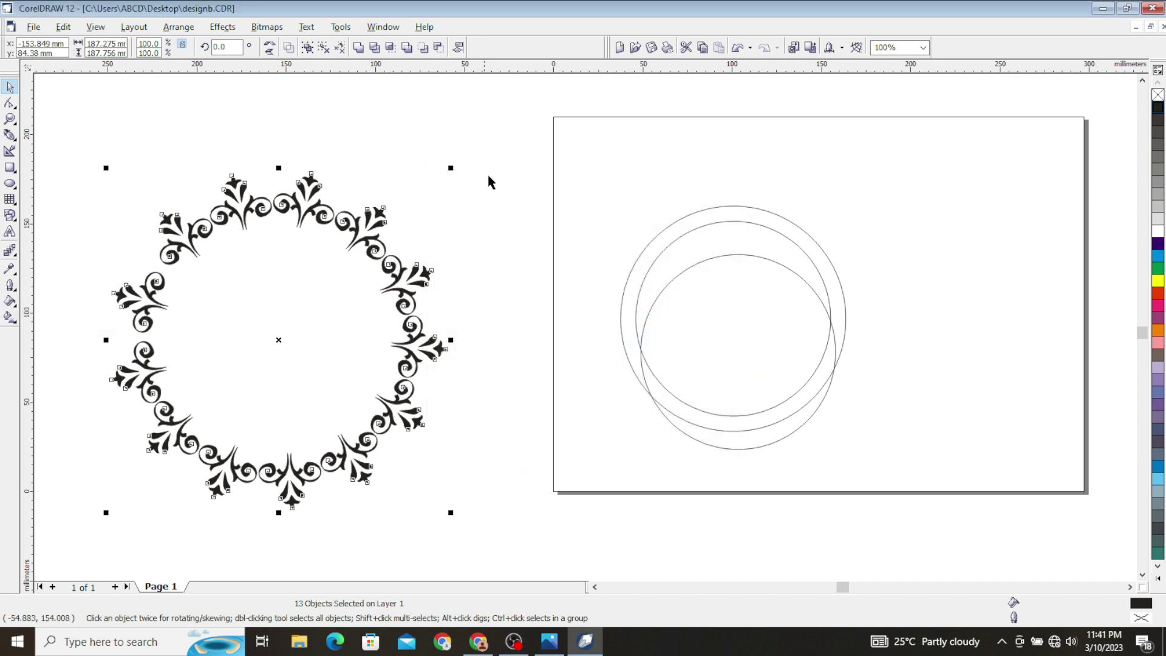
pyautogui.click(480, 228)
pyautogui.moveTo(179, 153); pyautogui.dragTo(280, 251)
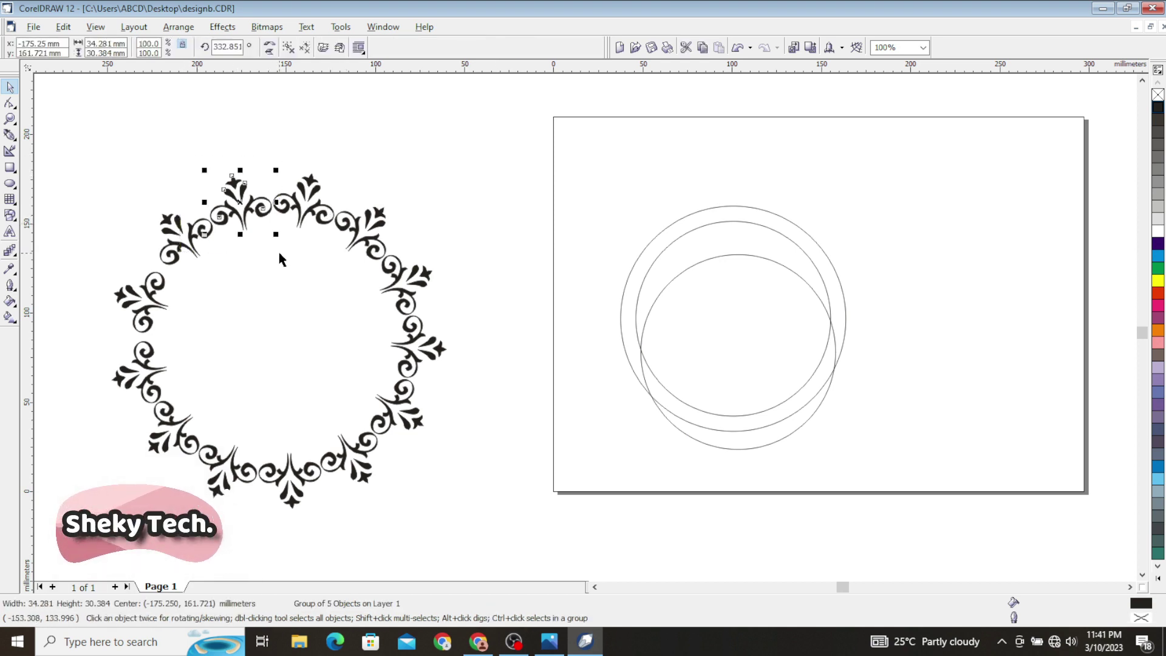
# Start a custom fountain fill with an RGB Gold start colour.
pyautogui.click(11, 317)
pyautogui.click(53, 311)
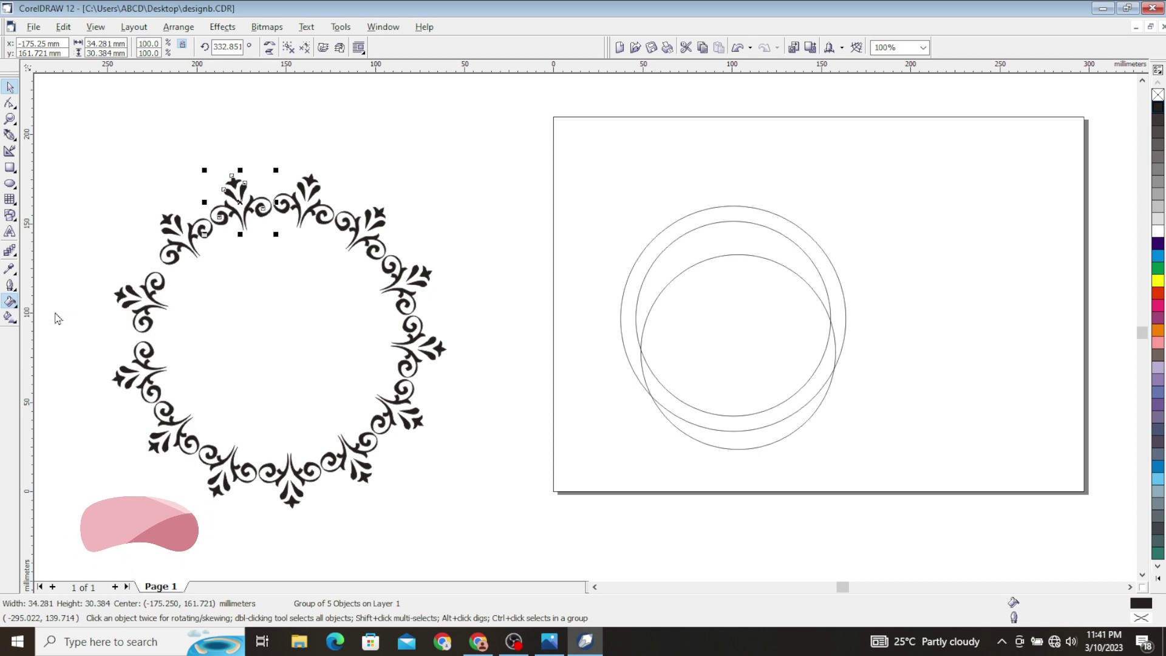
pyautogui.click(521, 306)
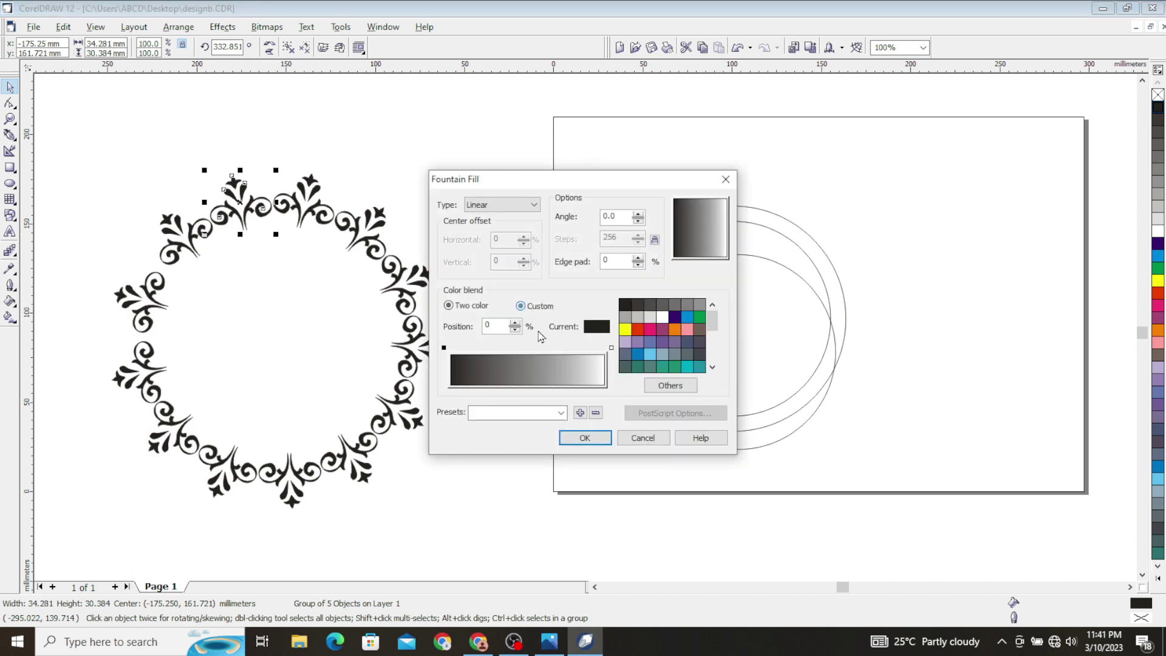
pyautogui.click(443, 350)
pyautogui.click(671, 390)
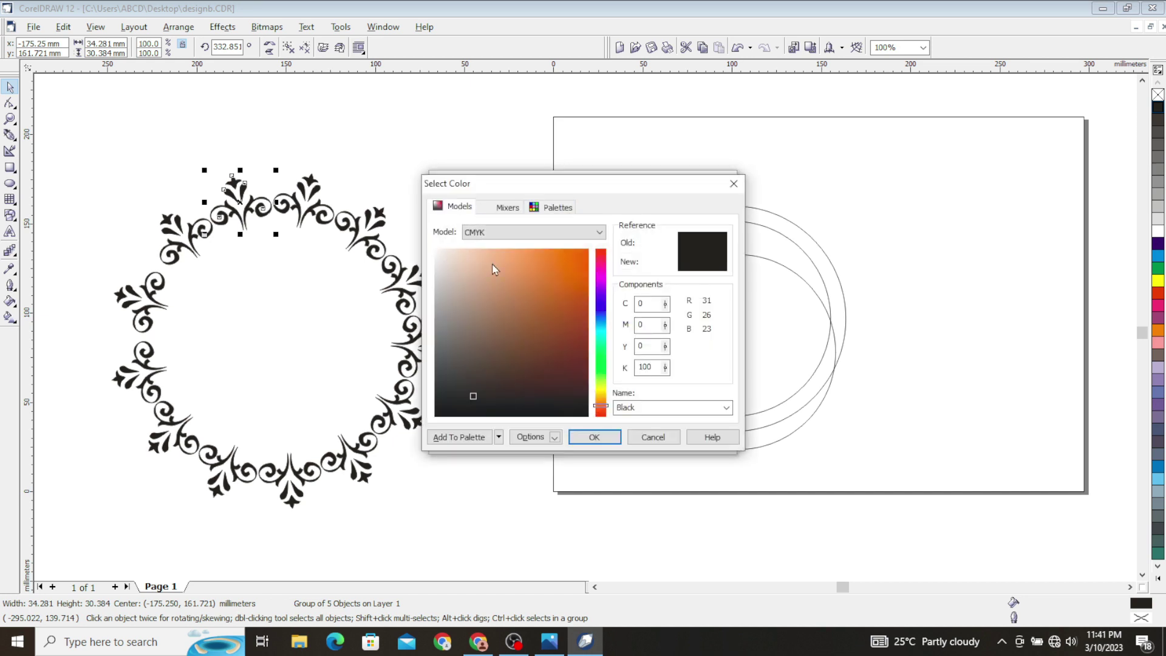
pyautogui.click(599, 232)
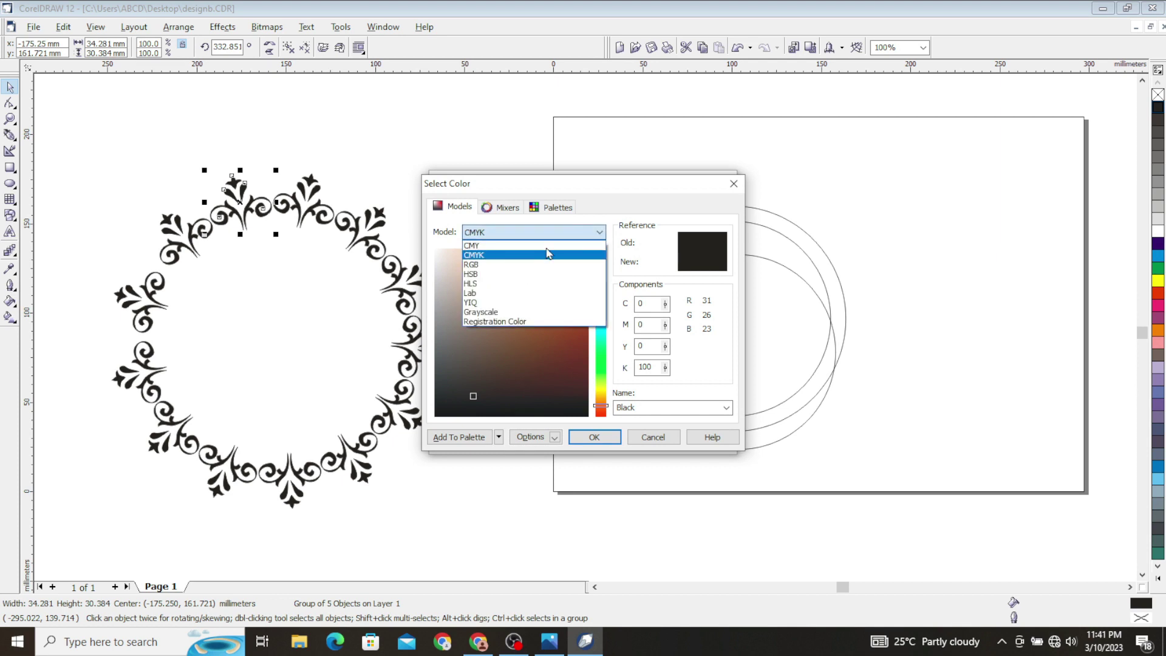
pyautogui.click(521, 268)
pyautogui.click(646, 408)
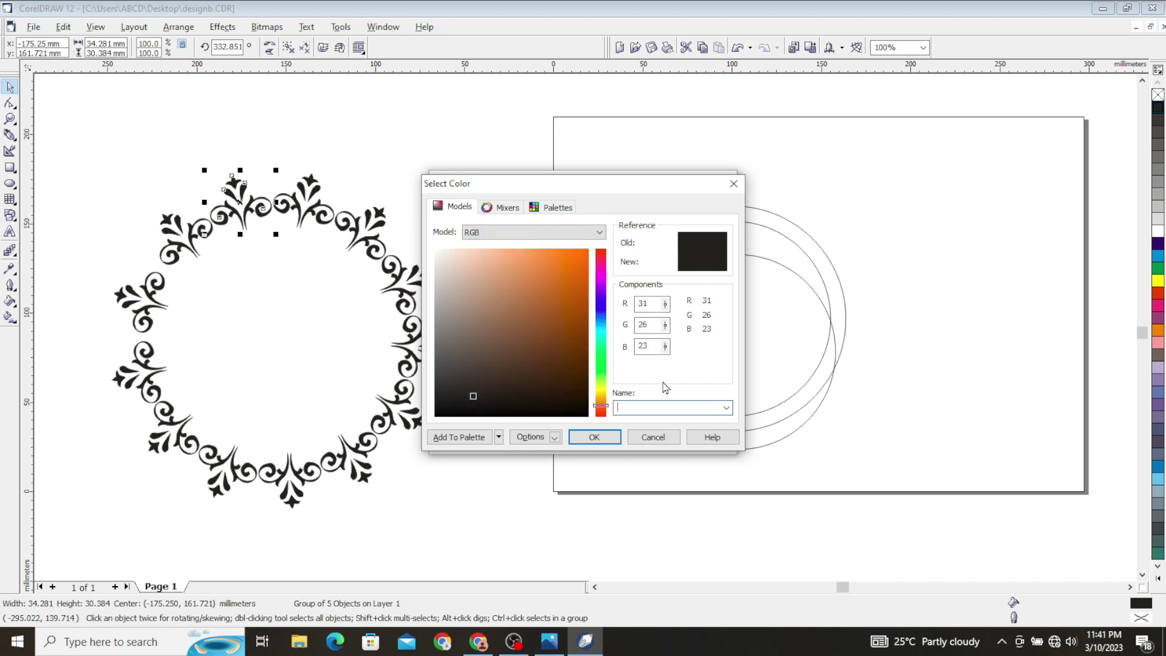
pyautogui.write('Gold')
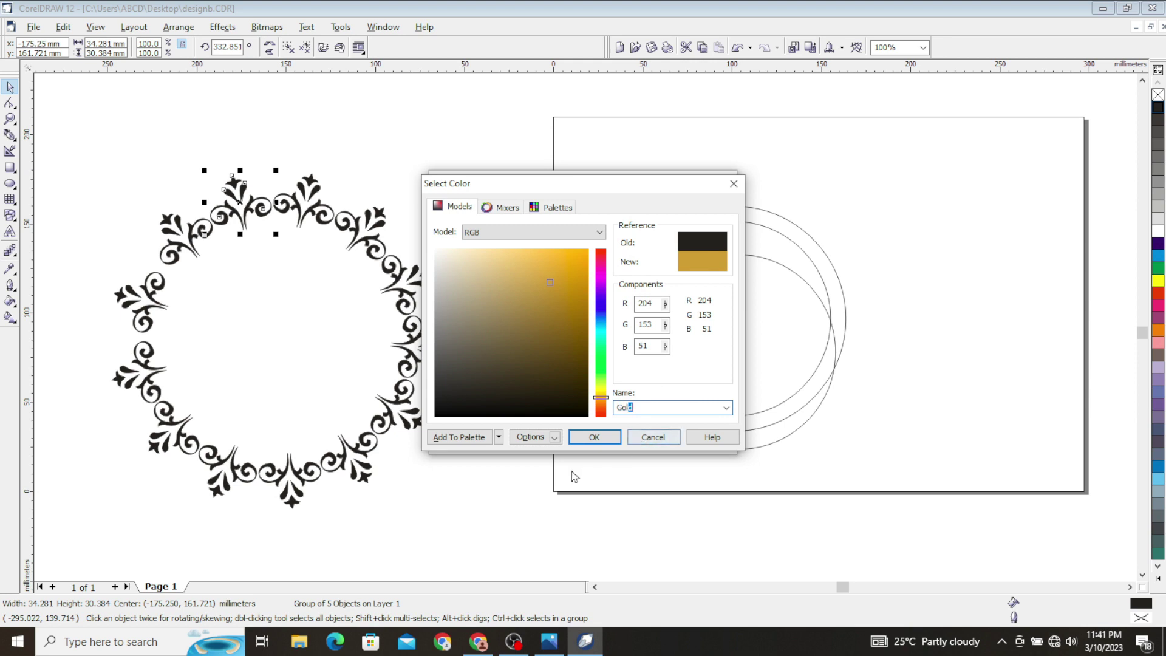
pyautogui.click(594, 437)
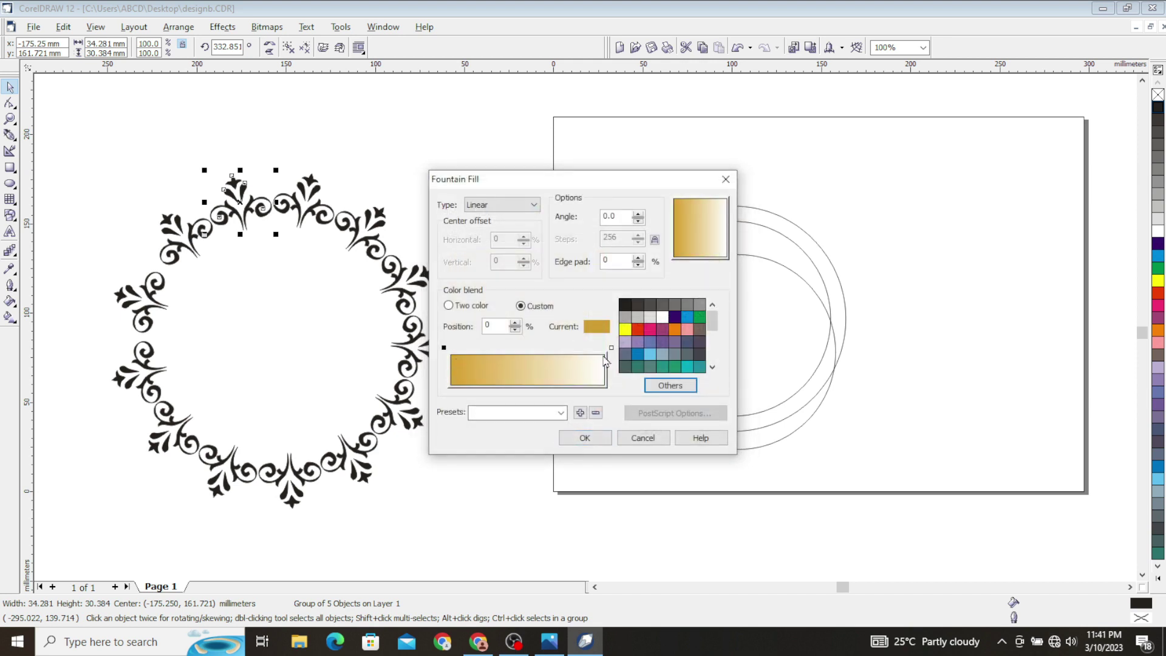
# Set the end colour to Gold and add a yellow midpoint at 45%, then apply.
pyautogui.click(611, 348)
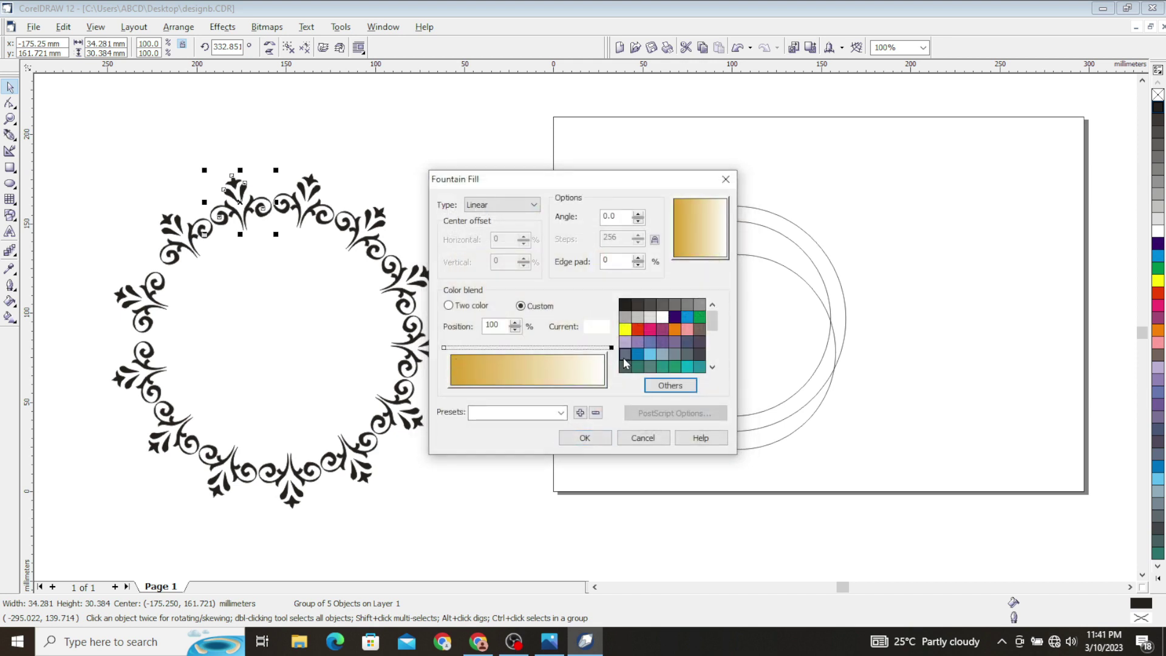
pyautogui.click(677, 330)
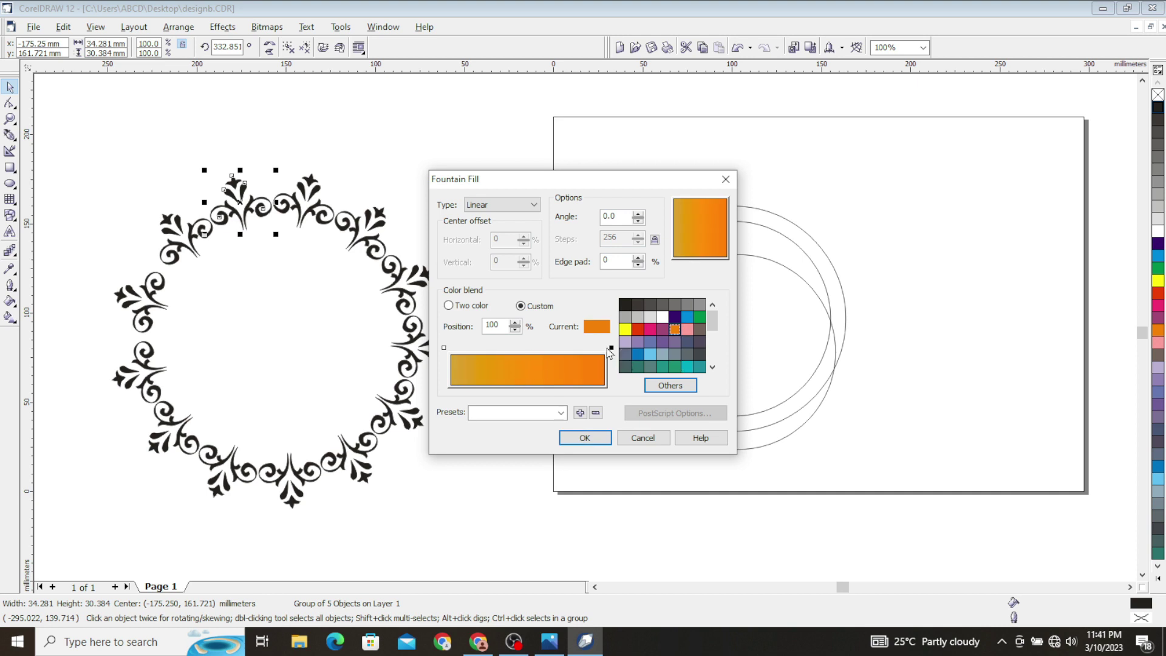
pyautogui.click(670, 385)
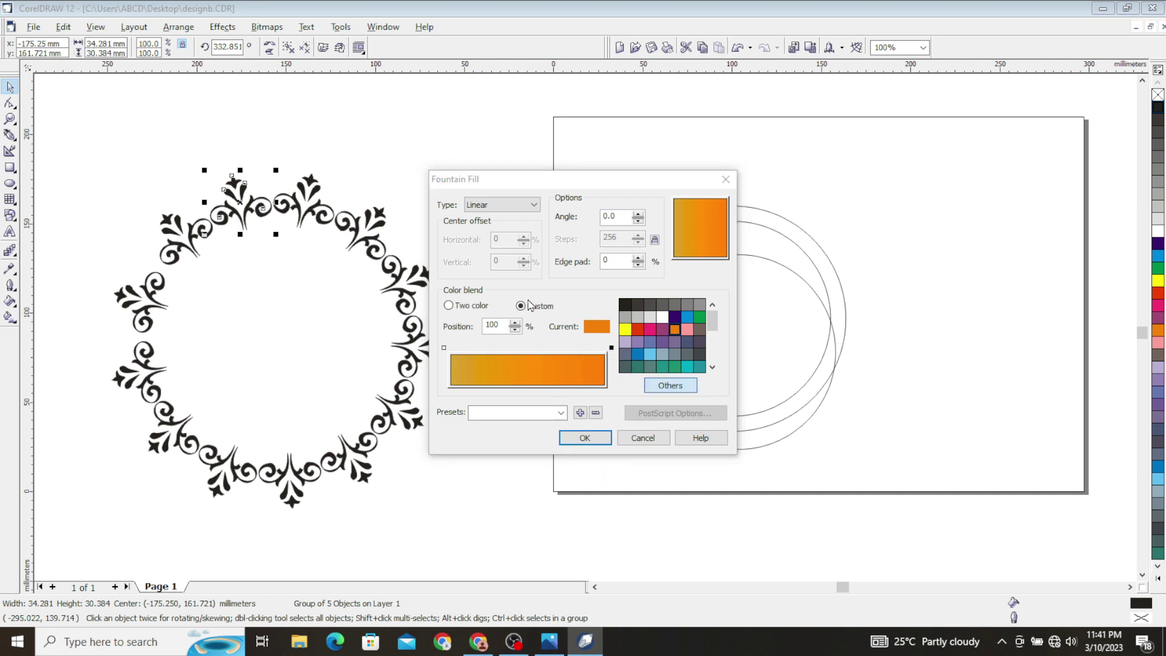
pyautogui.click(586, 233)
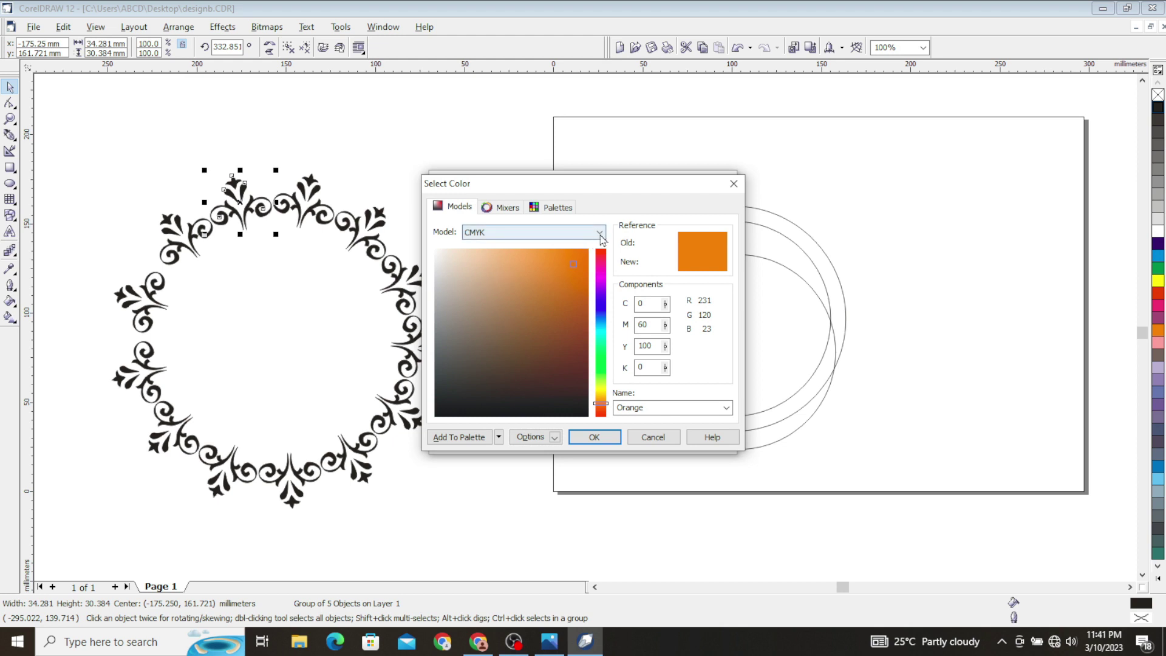
pyautogui.click(492, 265)
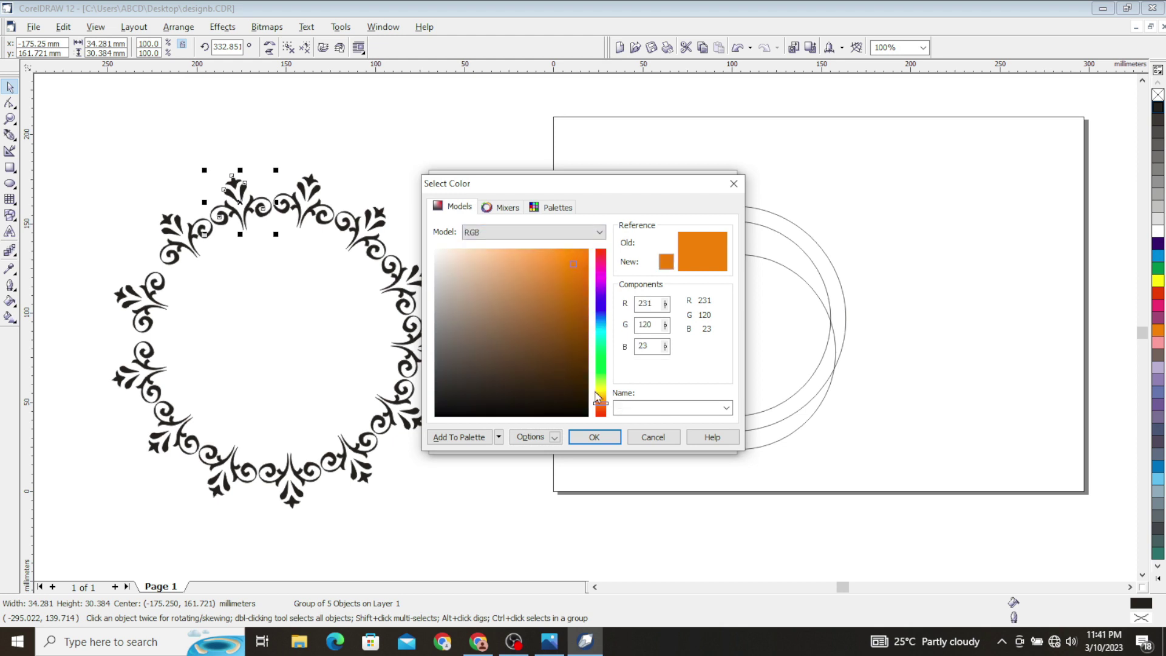
pyautogui.click(635, 406)
pyautogui.write('G')
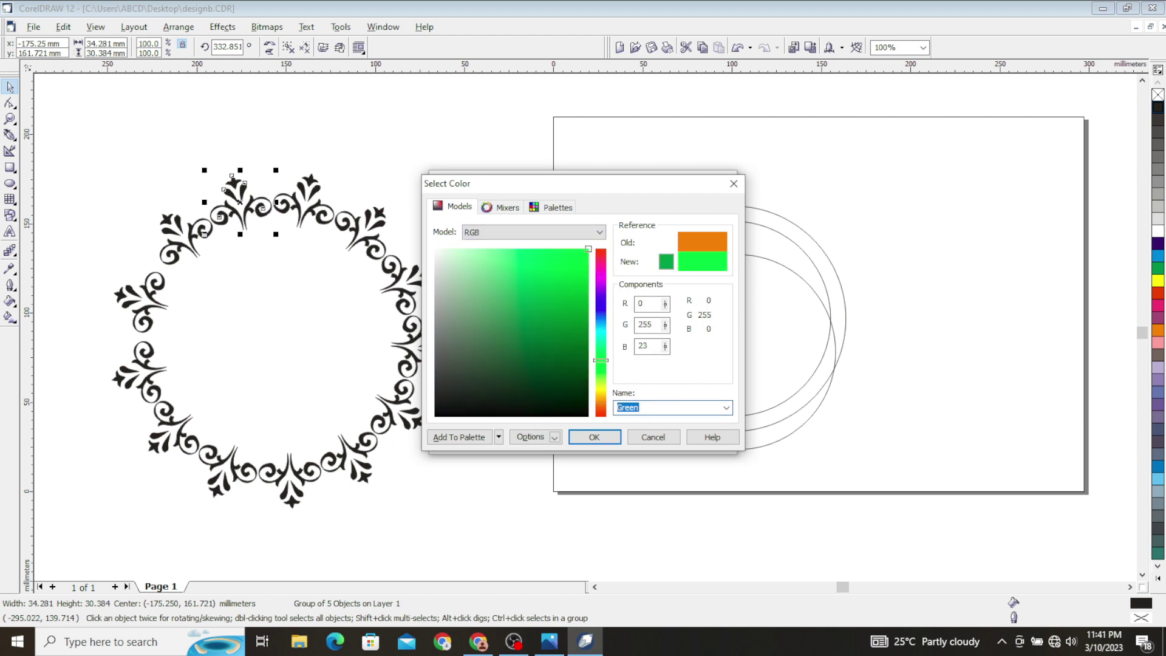
pyautogui.write('old')
pyautogui.click(594, 437)
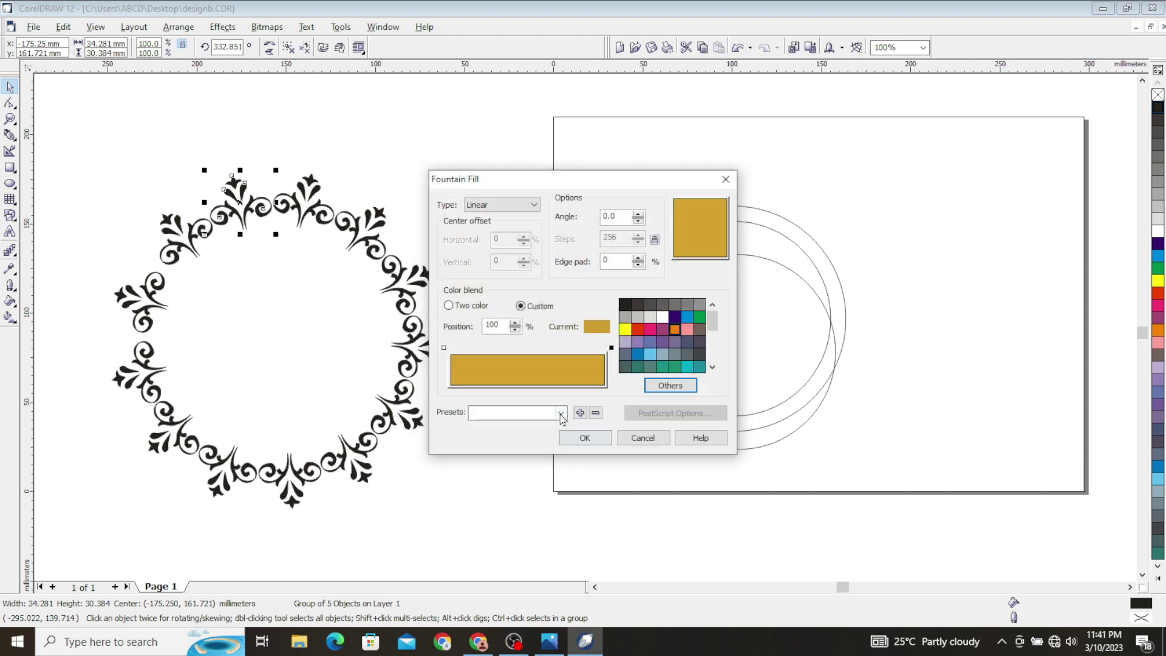
pyautogui.doubleClick(520, 347)
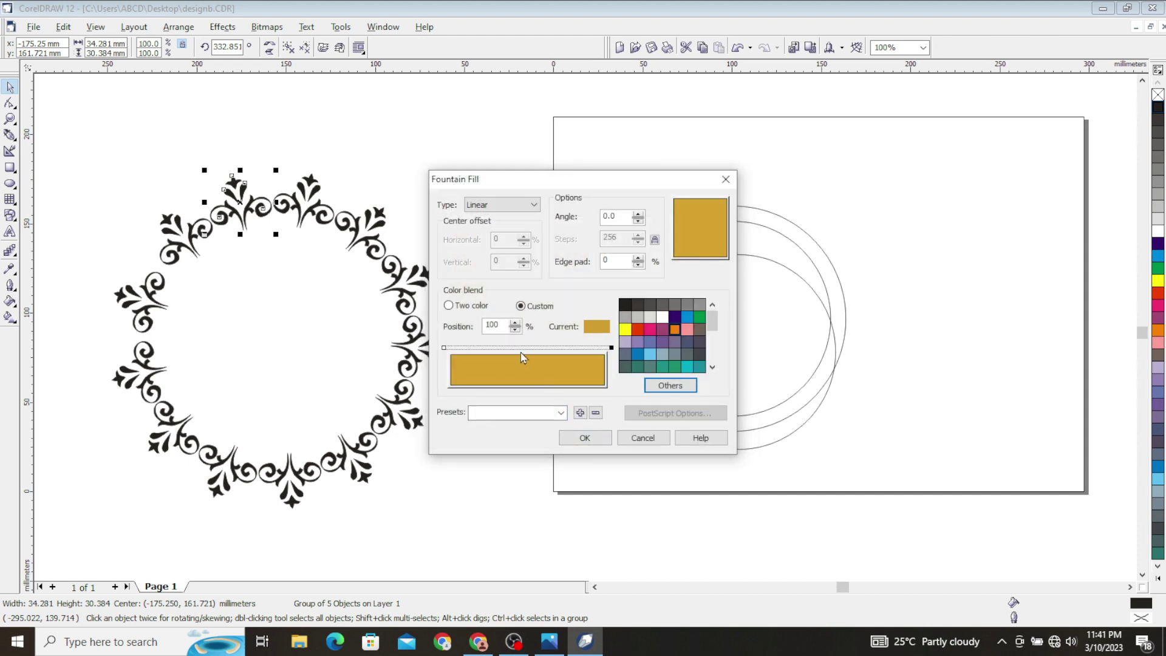
pyautogui.click(625, 329)
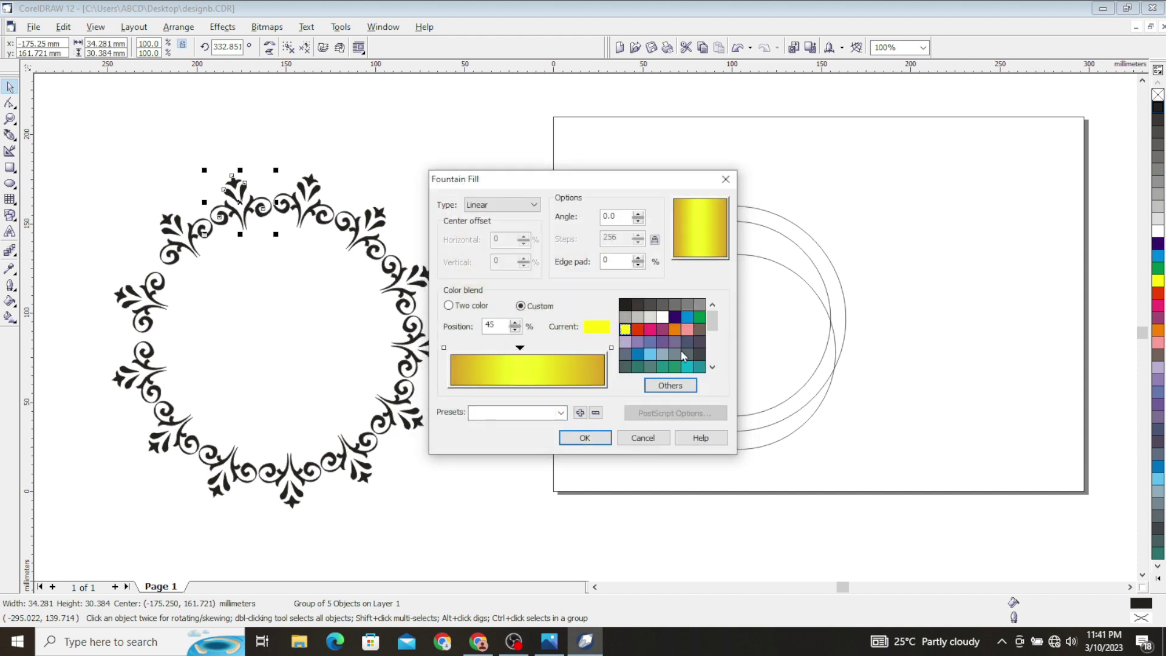
pyautogui.click(600, 440)
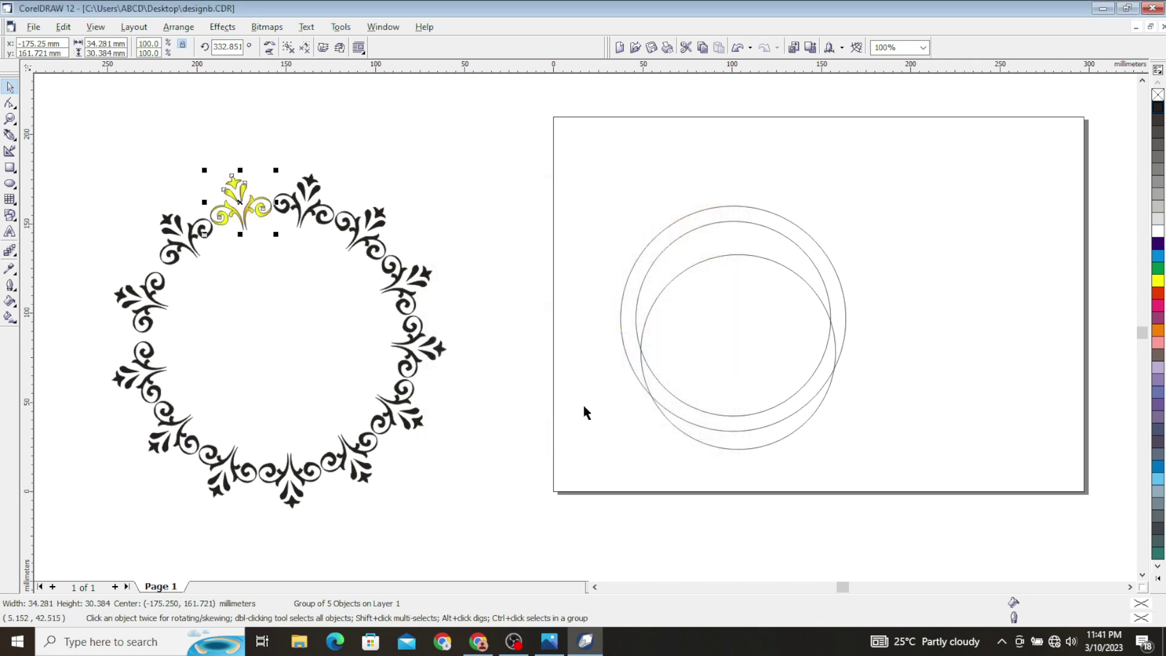
# Copy only the fill from the yellow ornament onto the selected pieces.
pyautogui.click(10, 119)
pyautogui.moveTo(196, 171); pyautogui.dragTo(290, 242)
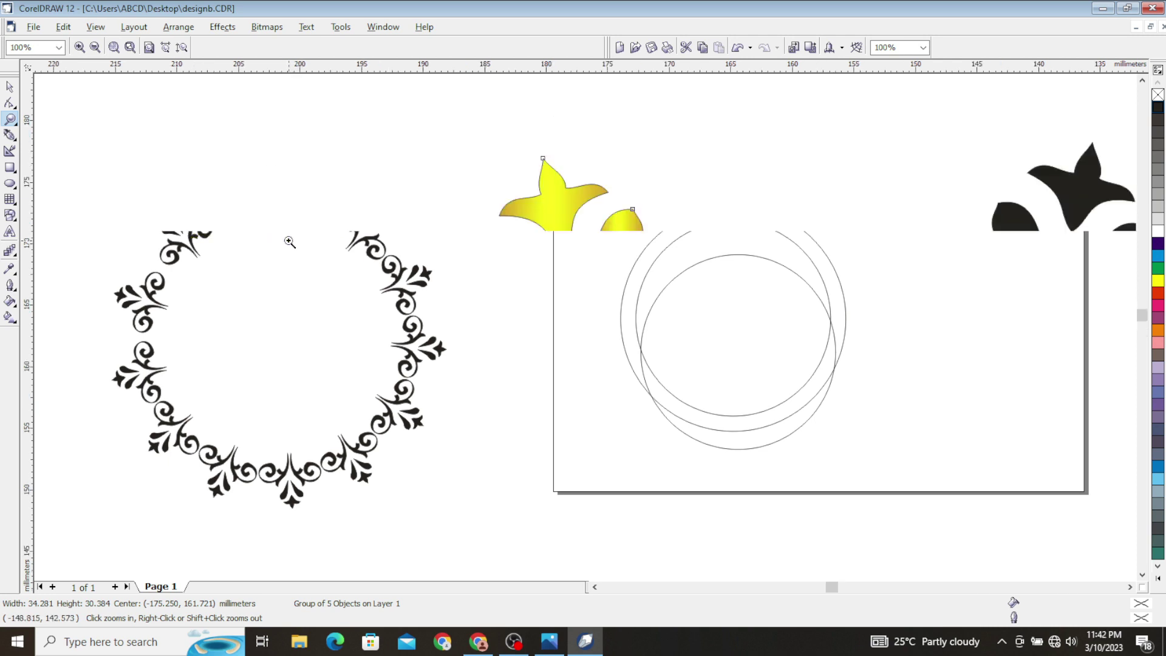
pyautogui.press('space')
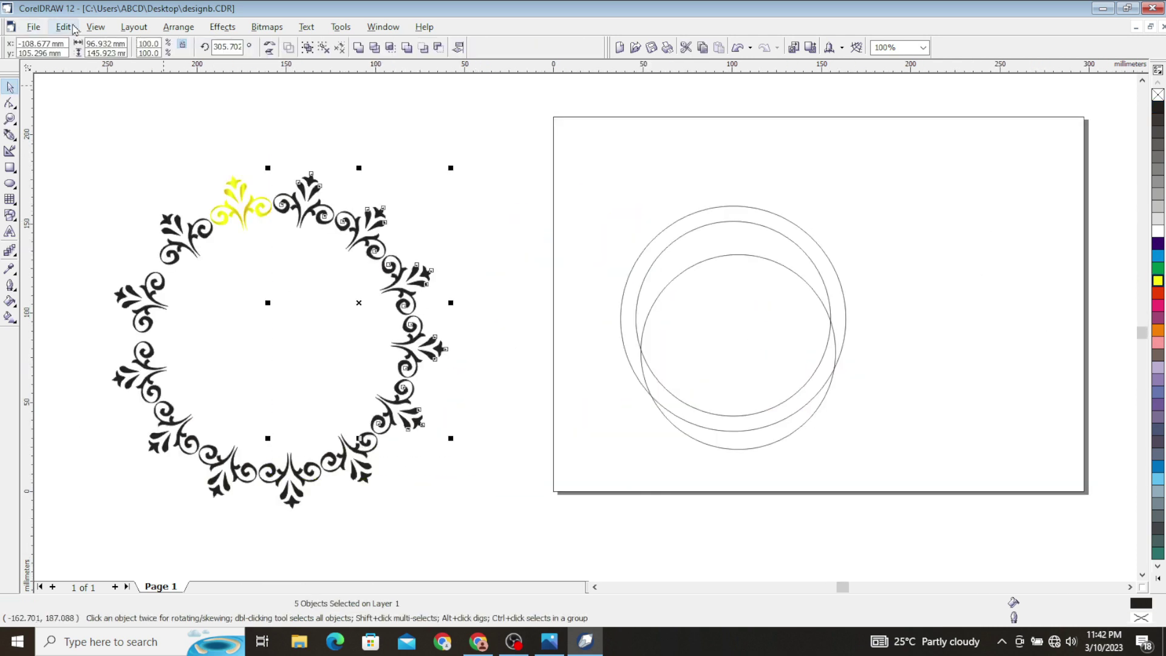
pyautogui.click(64, 27)
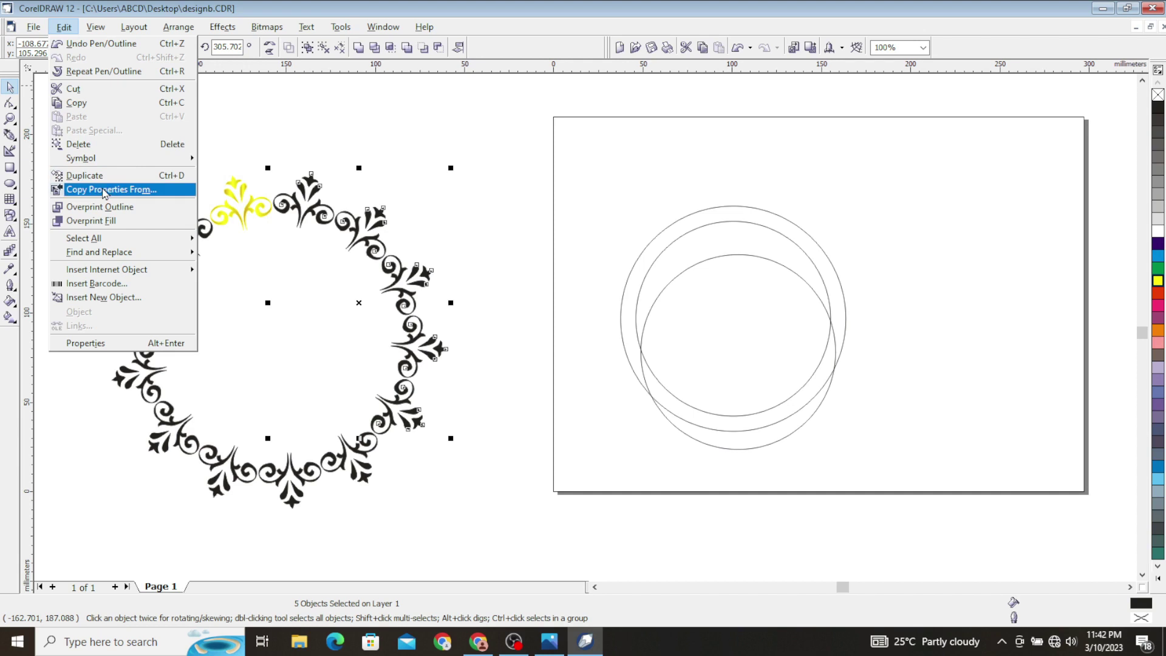
pyautogui.click(106, 194)
pyautogui.click(466, 308)
pyautogui.click(574, 352)
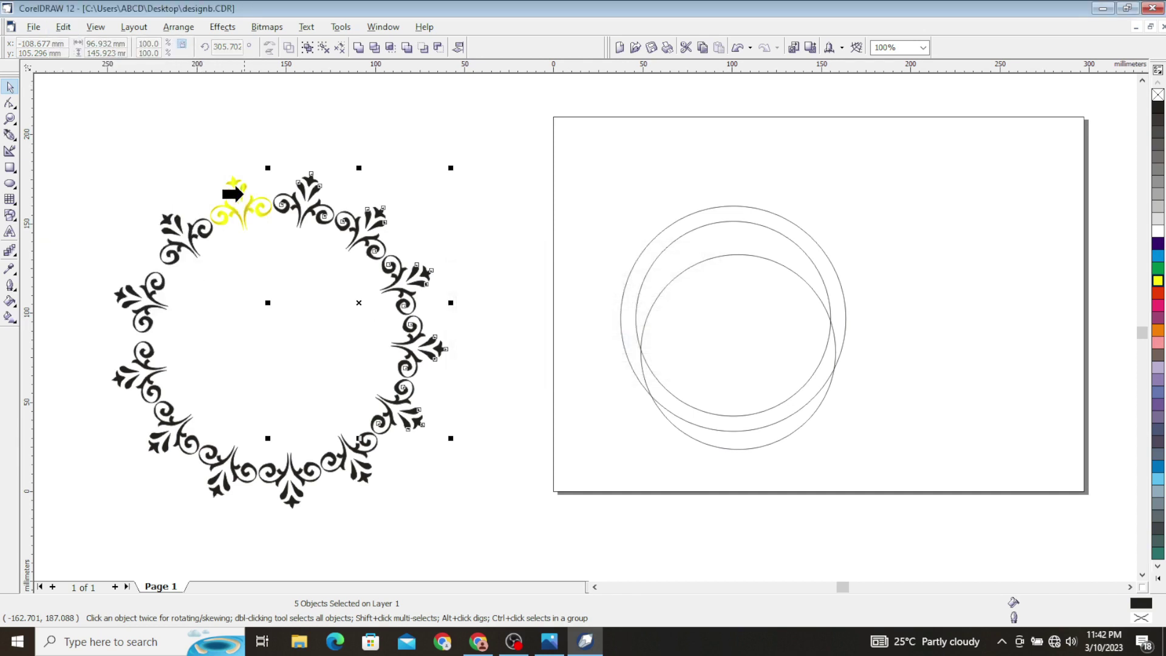
pyautogui.click(241, 188)
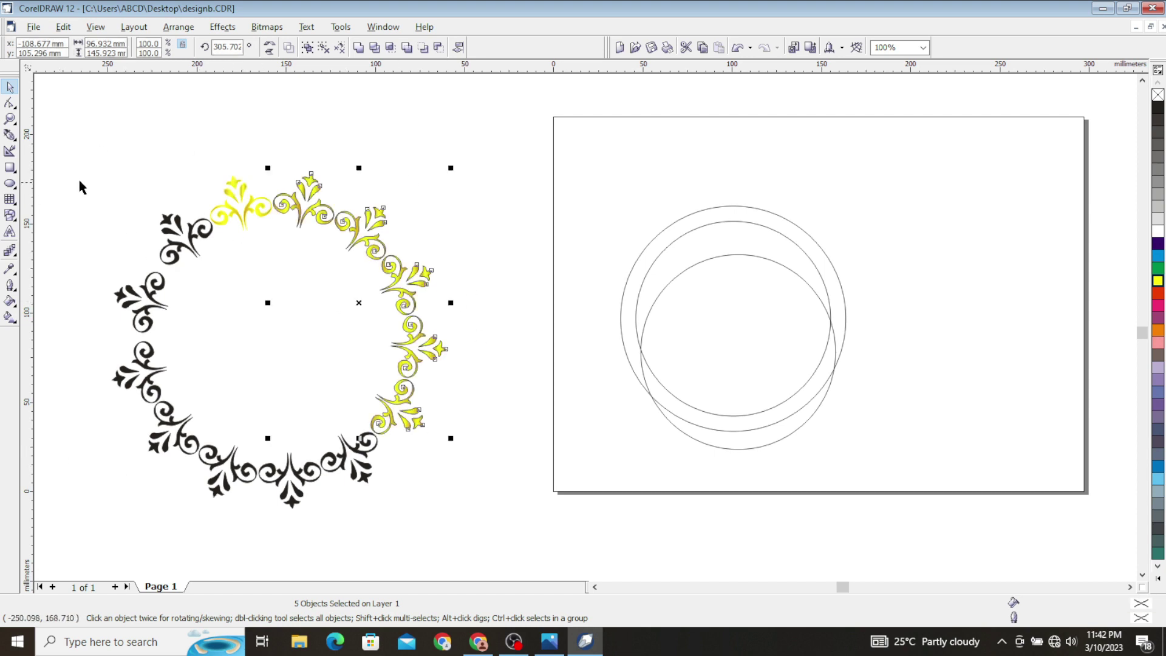
# Copy the gold fill onto all remaining black ornament pieces.
pyautogui.moveTo(59, 173); pyautogui.dragTo(394, 512)
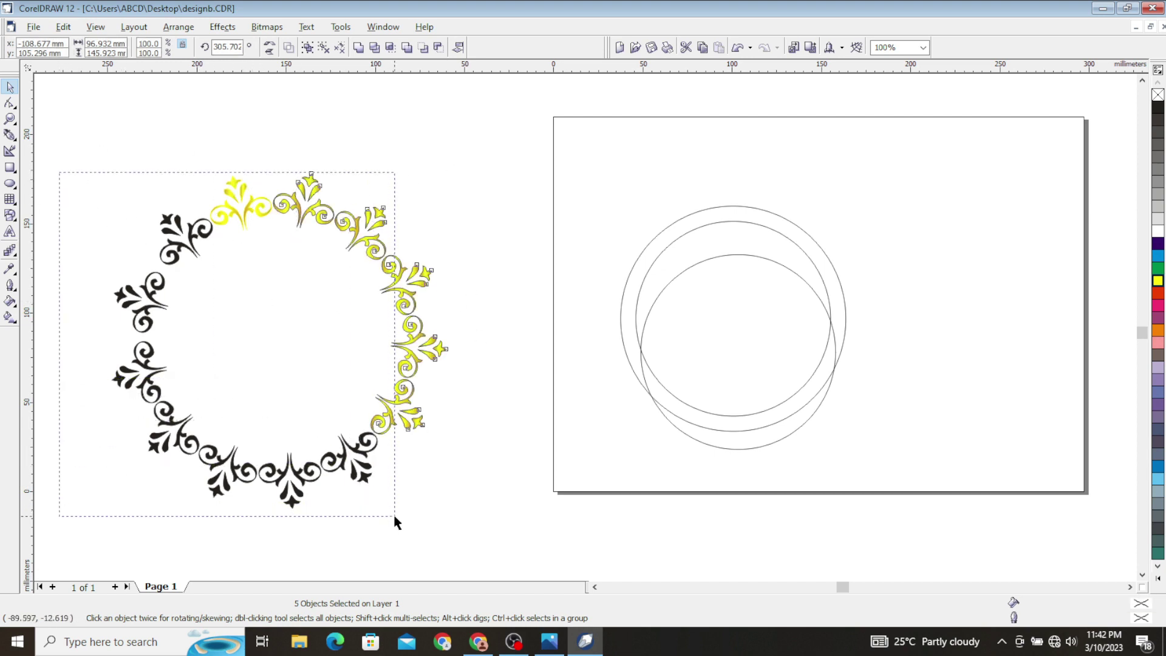
pyautogui.click(64, 27)
pyautogui.click(97, 193)
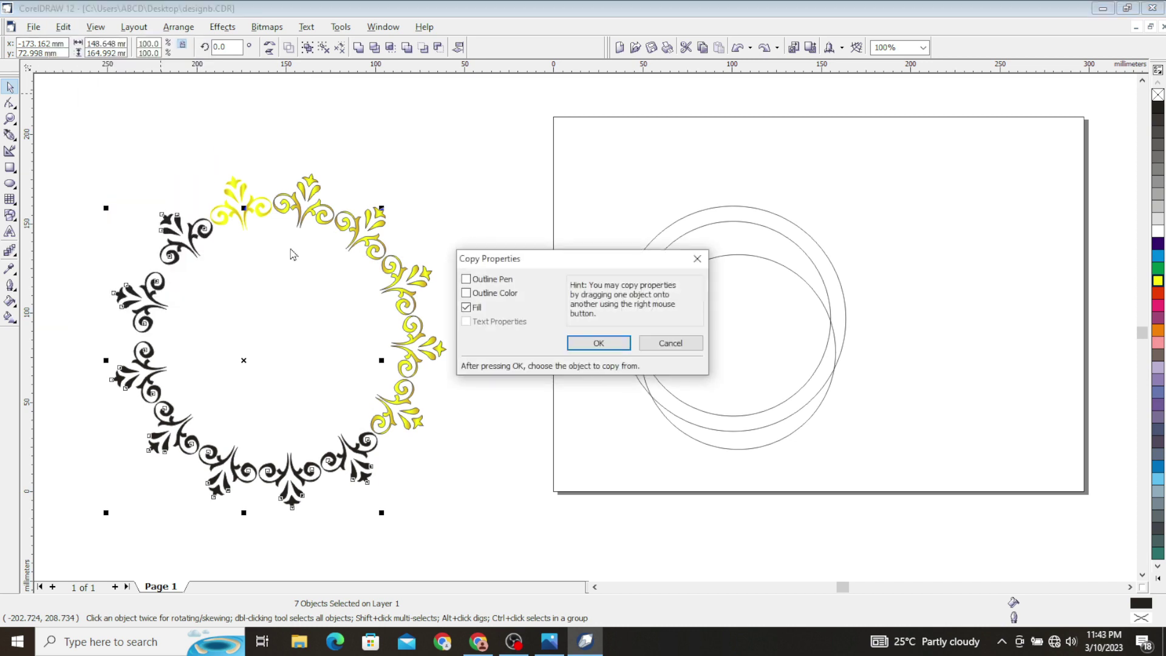
pyautogui.click(577, 344)
pyautogui.click(293, 187)
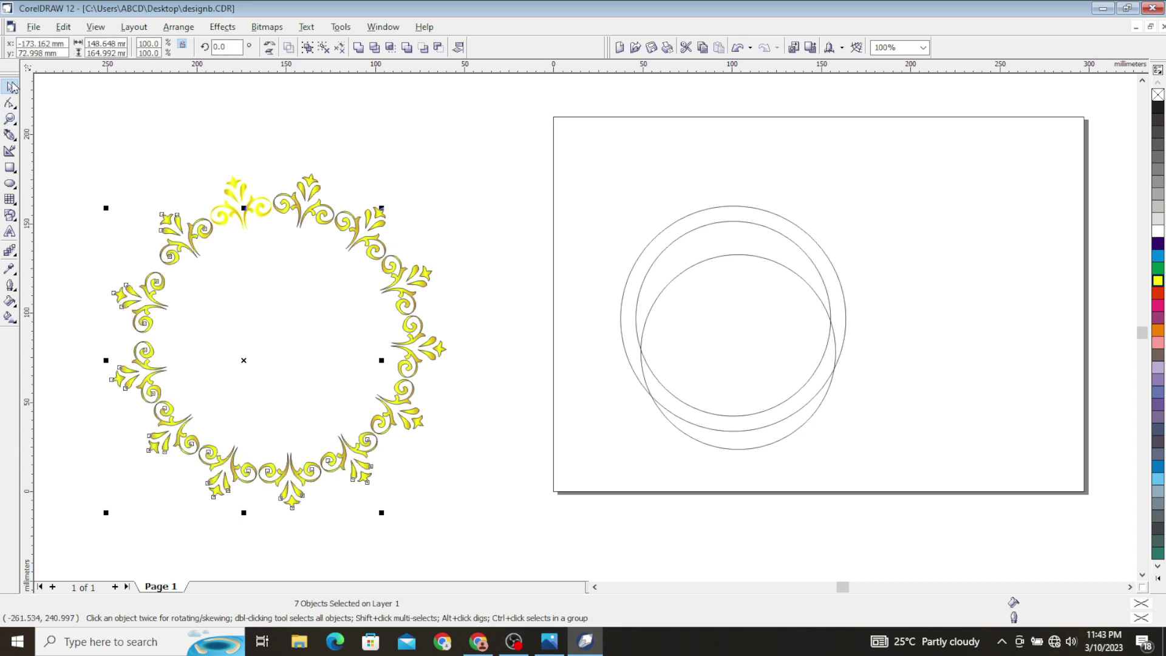
pyautogui.click(239, 265)
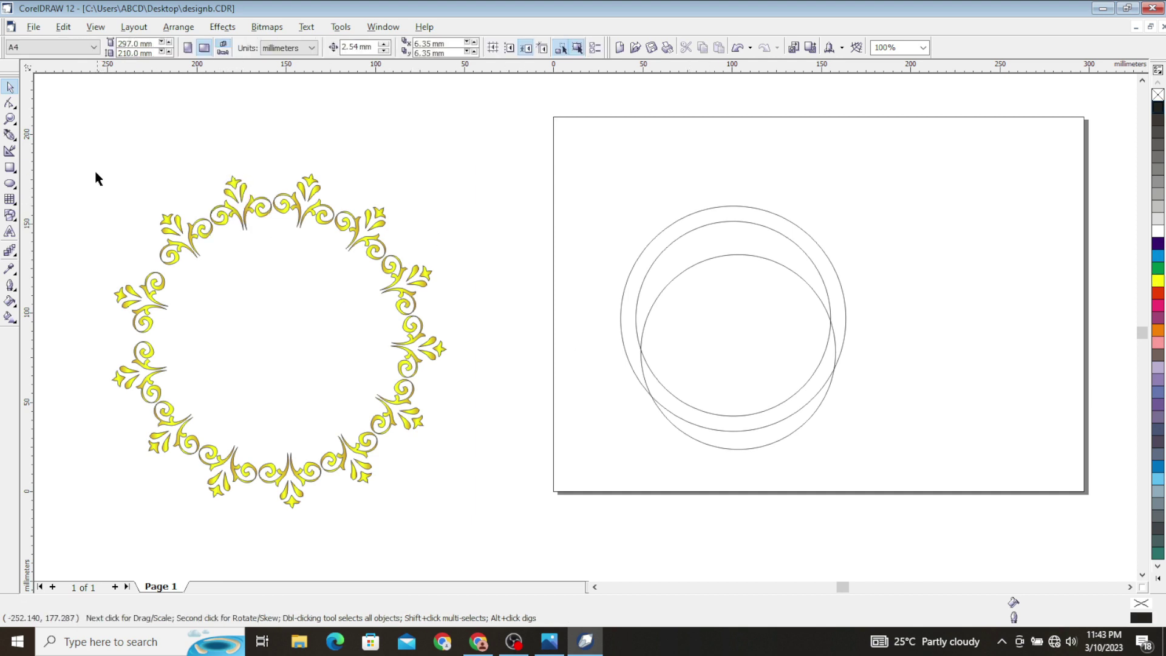
# Group the 13 wreath pieces and move the two page circles onto the wreath.
pyautogui.moveTo(61, 141); pyautogui.dragTo(486, 540)
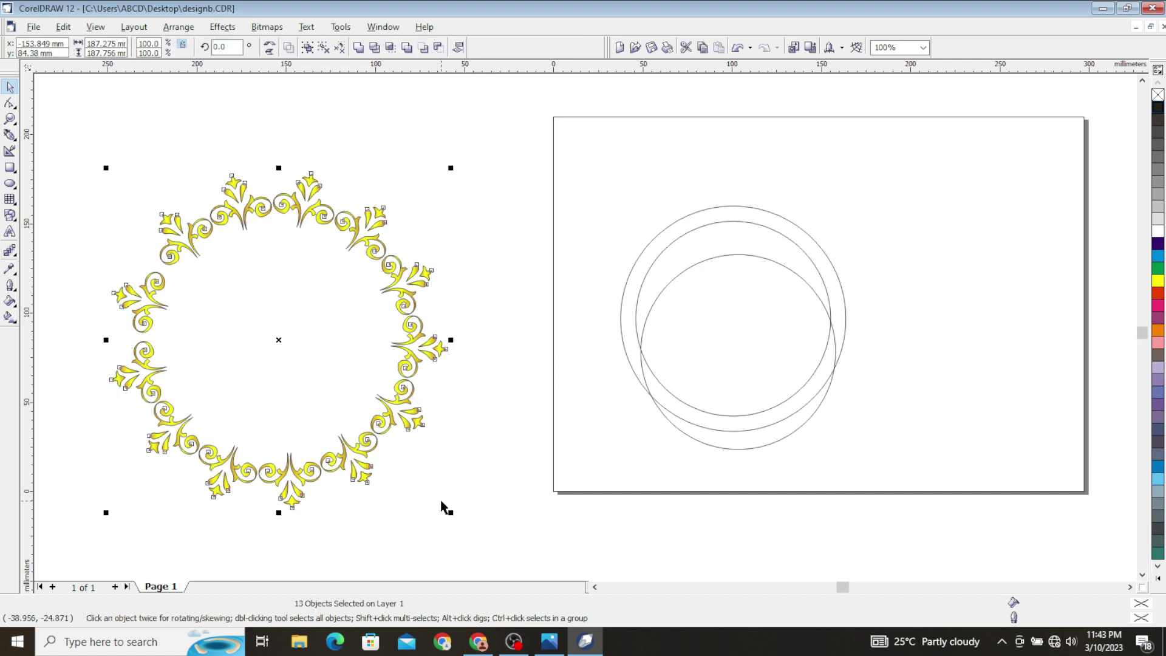
pyautogui.hotkey('ctrl', 'g')
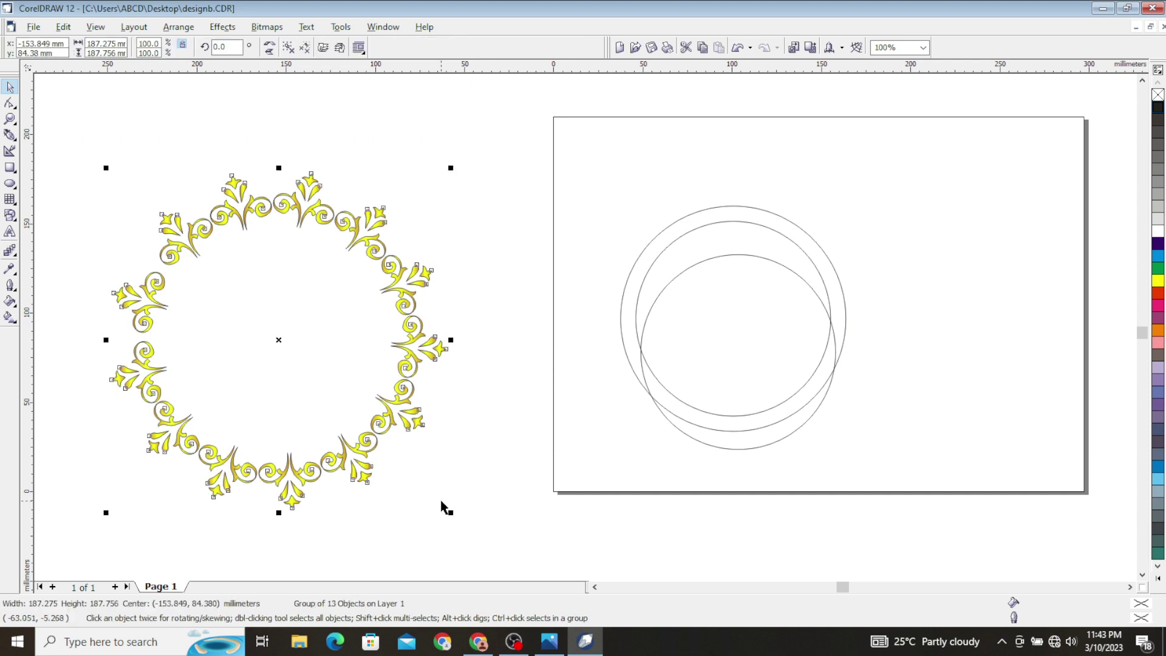
pyautogui.click(462, 226)
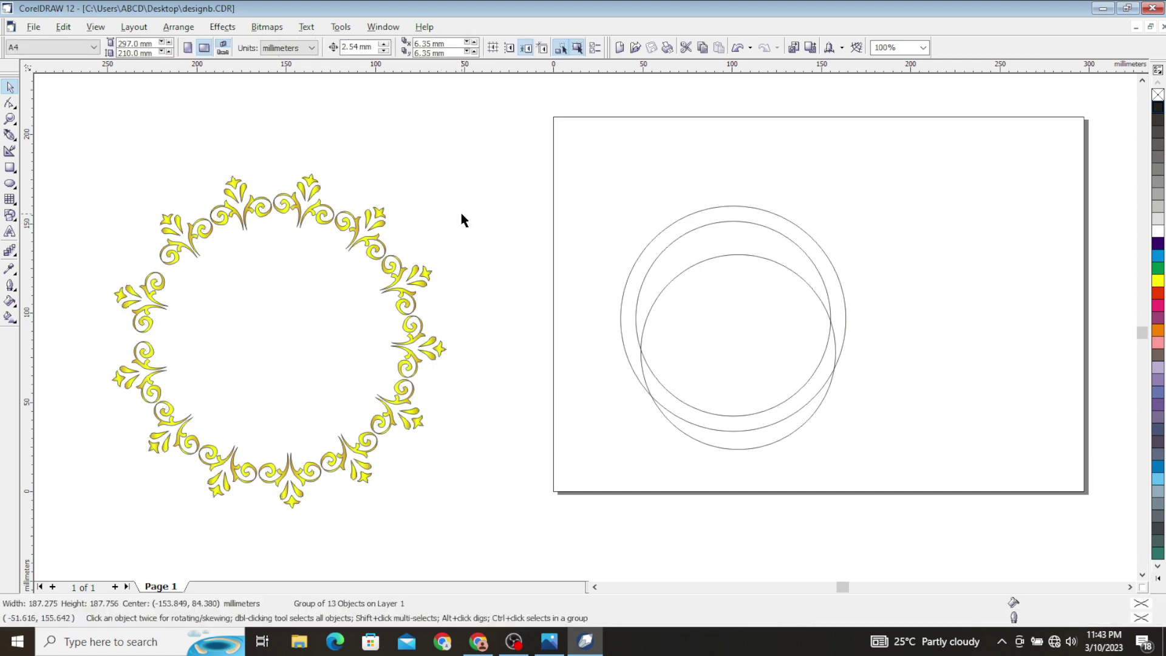
pyautogui.moveTo(764, 359); pyautogui.dragTo(901, 484)
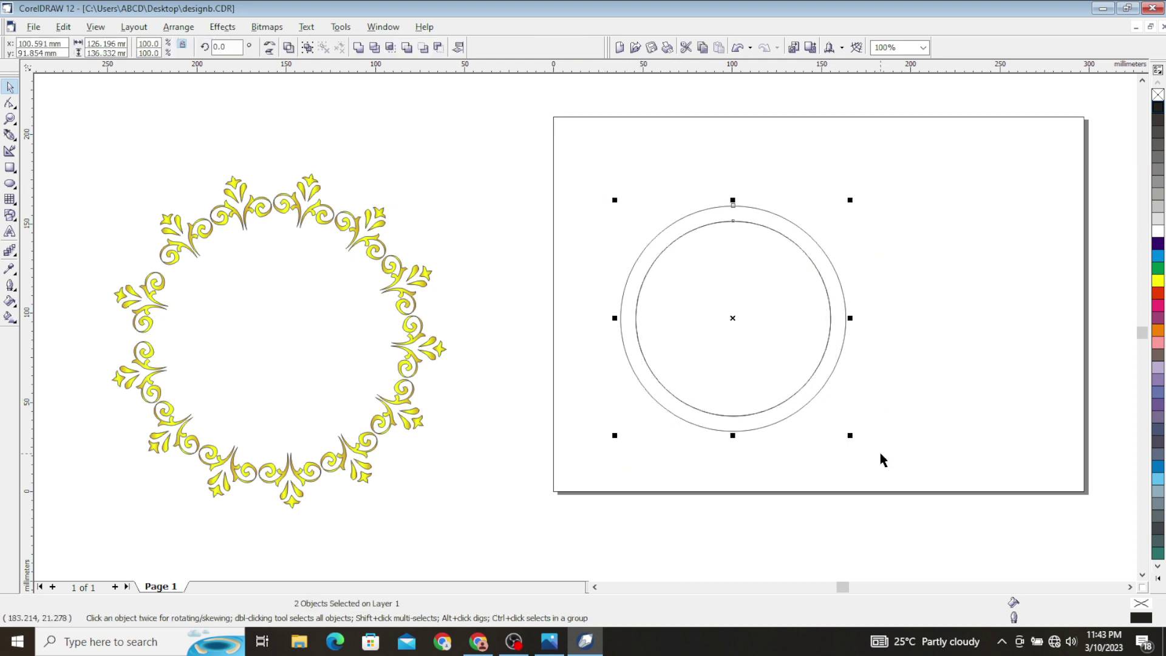
pyautogui.moveTo(670, 228); pyautogui.dragTo(206, 237)
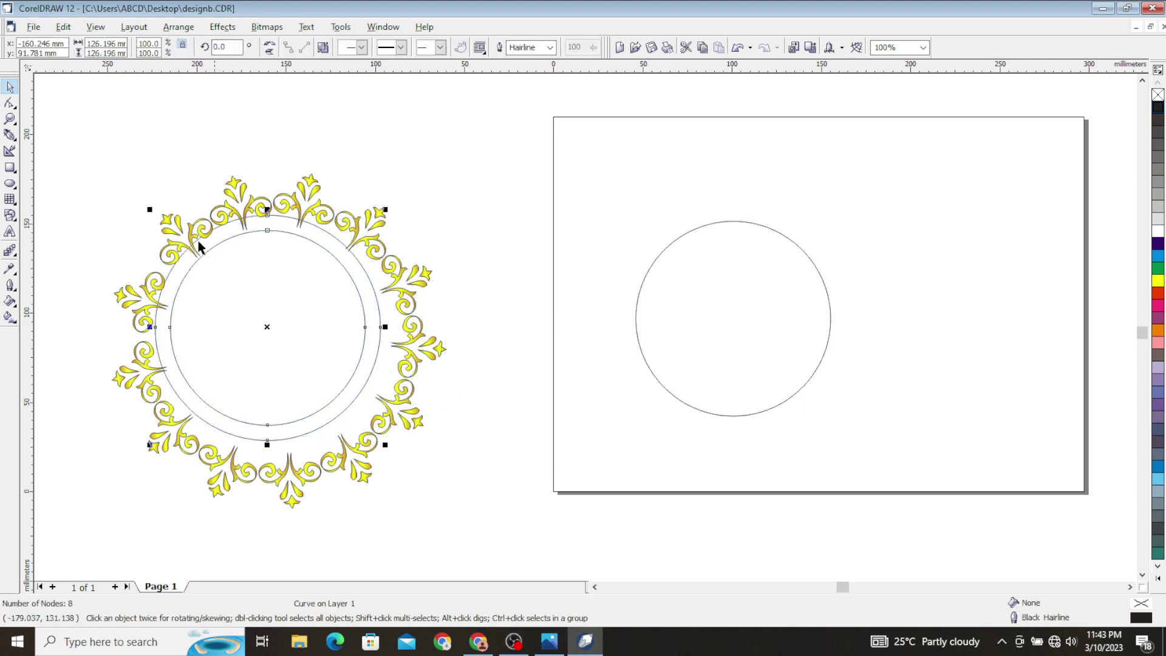
# Centre the circles horizontally and vertically on the wreath, then select the outer ring.
pyautogui.moveTo(73, 135); pyautogui.dragTo(351, 293)
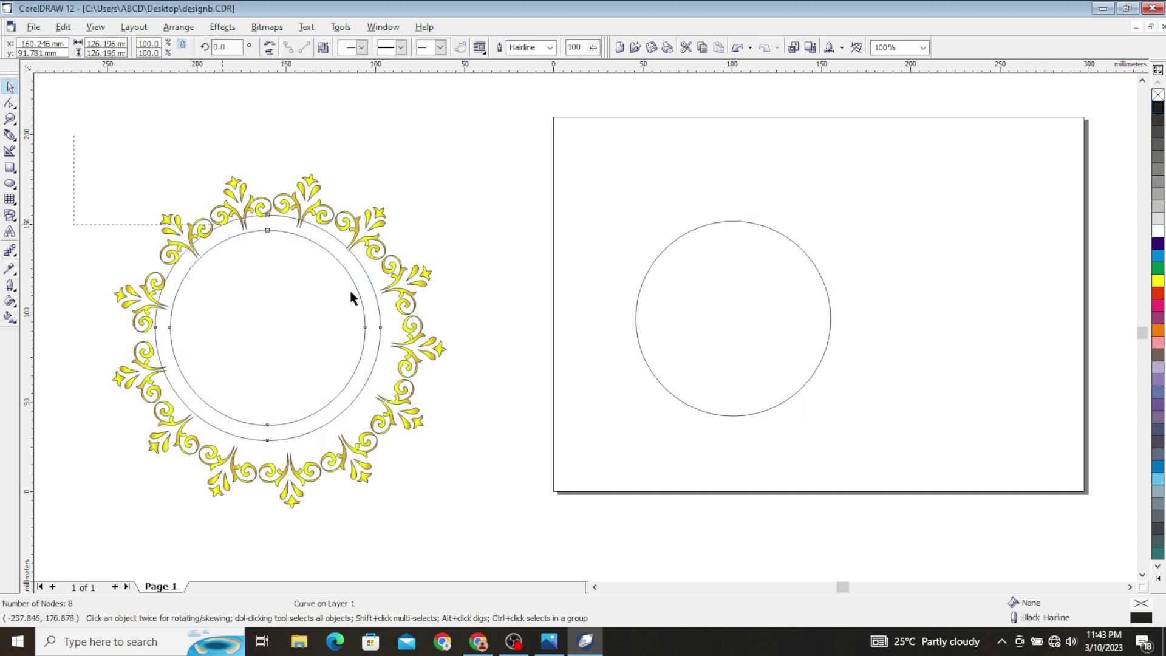
pyautogui.moveTo(841, 534); pyautogui.dragTo(875, 553)
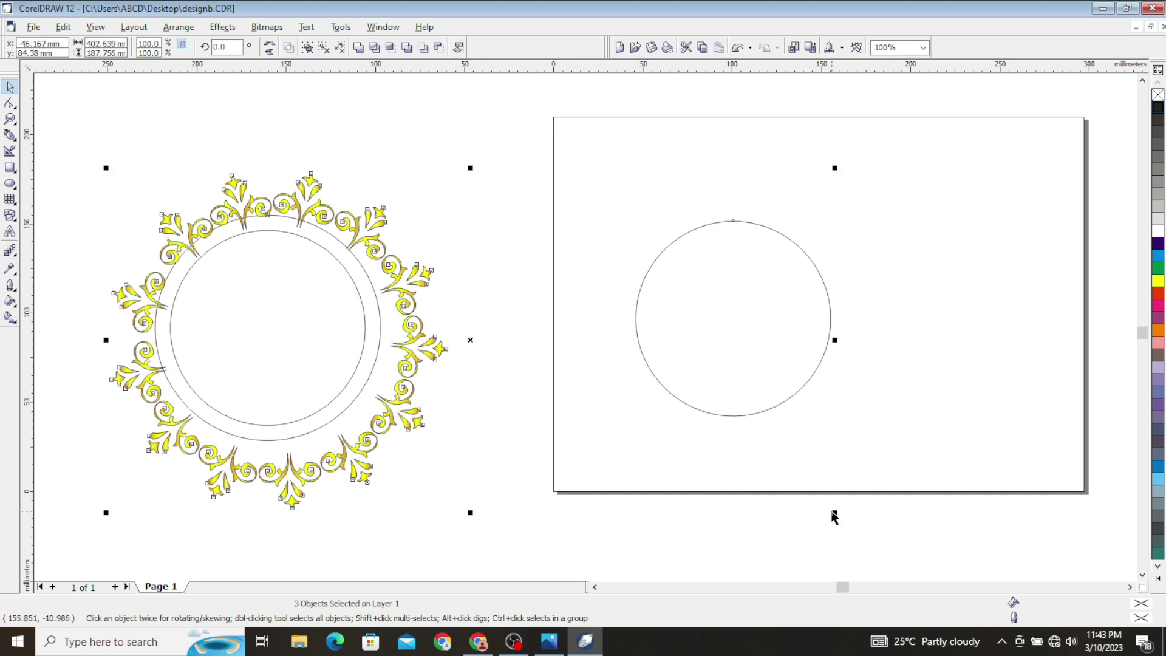
pyautogui.press('c')
pyautogui.press('e')
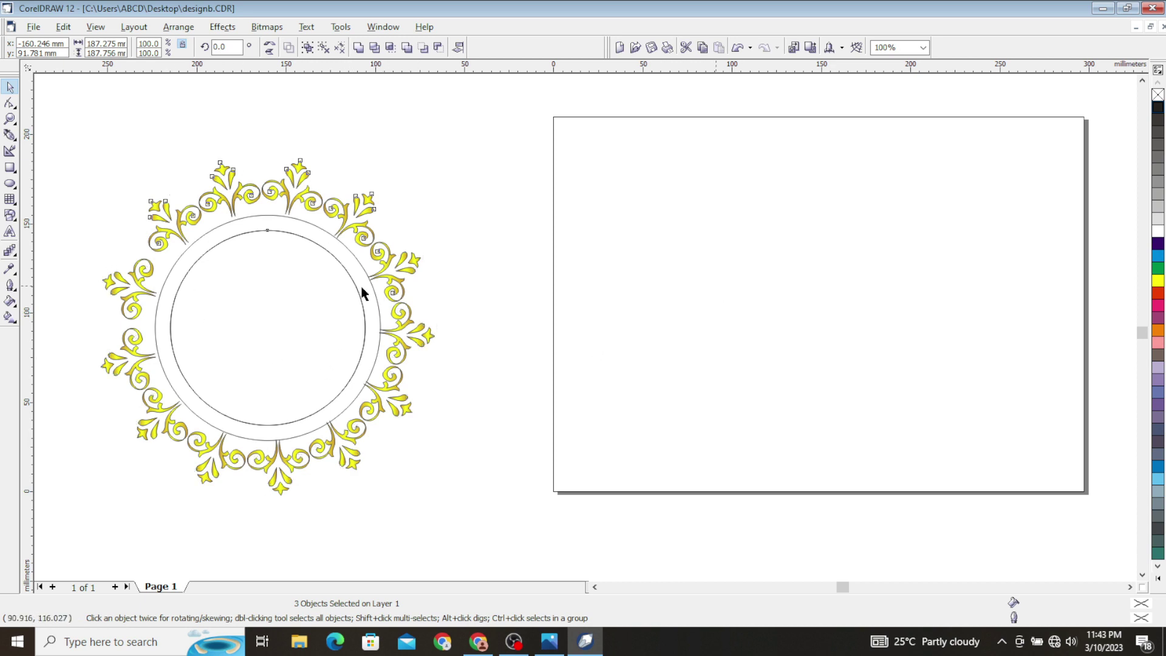
pyautogui.click(315, 312)
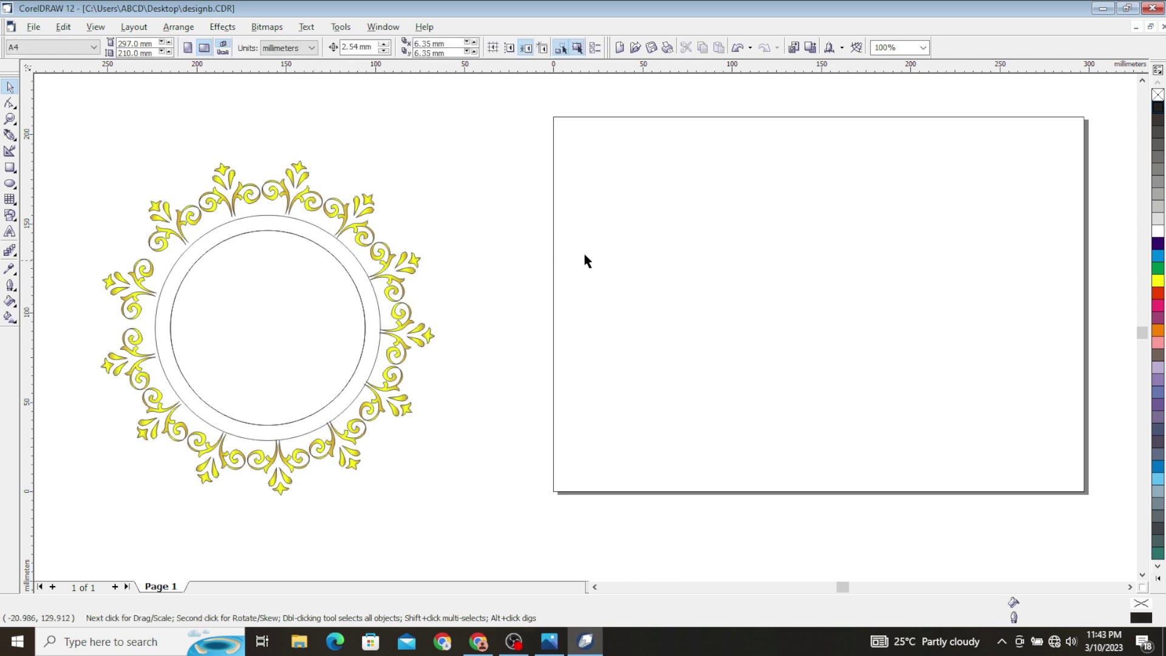
pyautogui.click(271, 229)
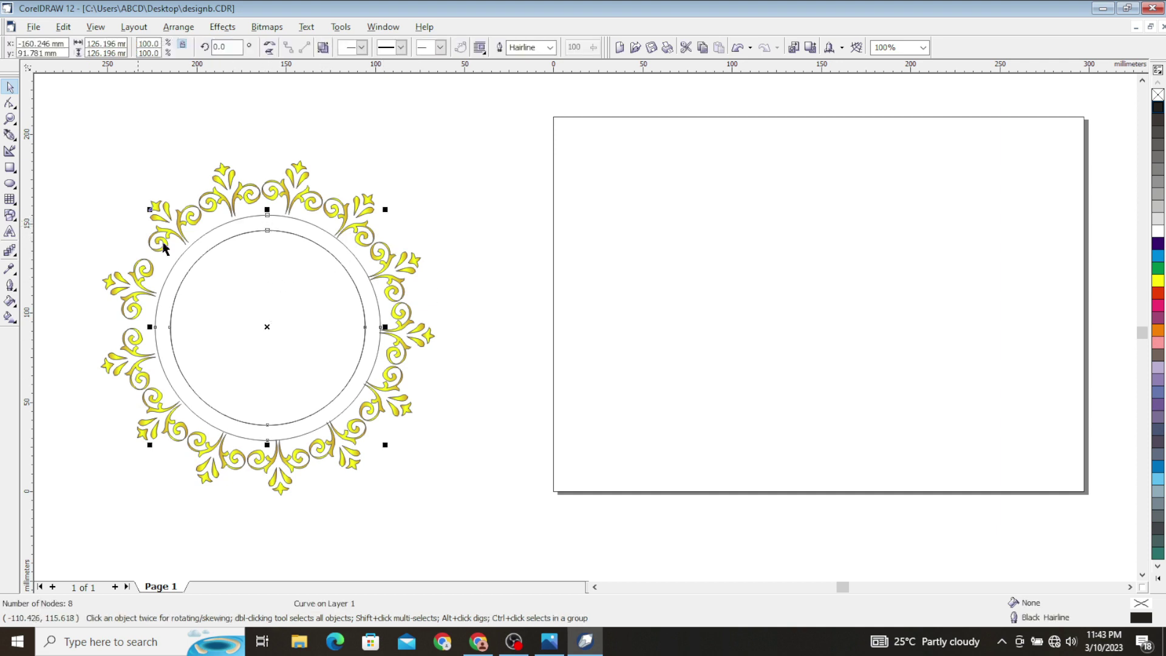
pyautogui.click(328, 181)
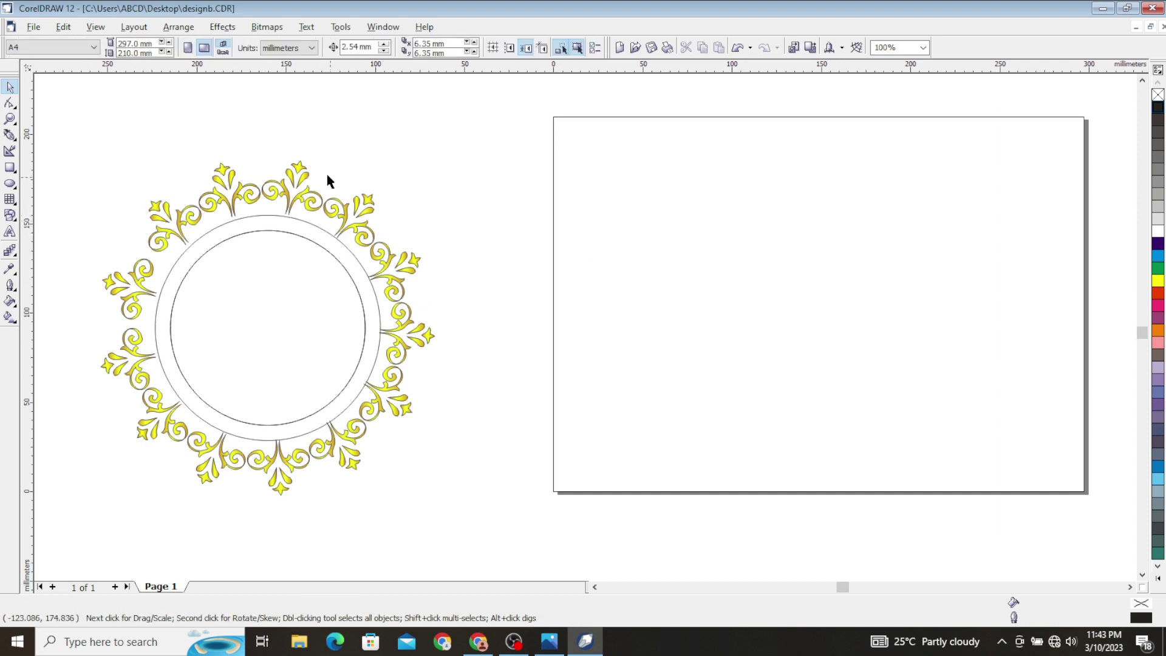
pyautogui.click(276, 229)
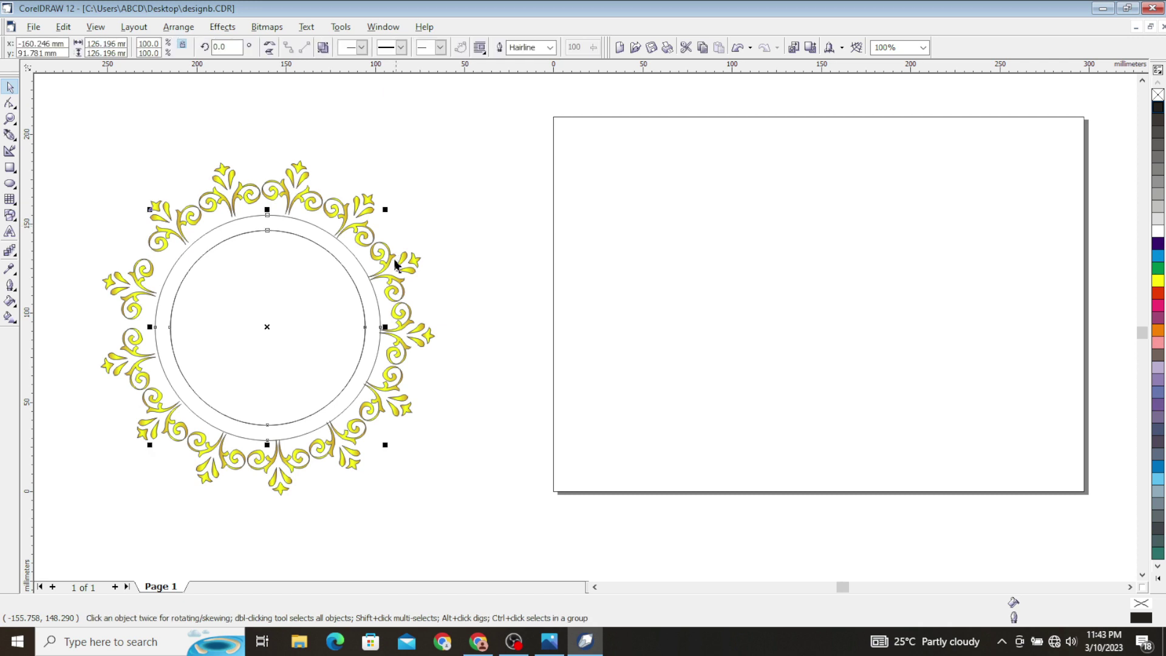
# Copy the gold gradient fill from the wreath onto the ring and adjust its direction.
pyautogui.click(63, 27)
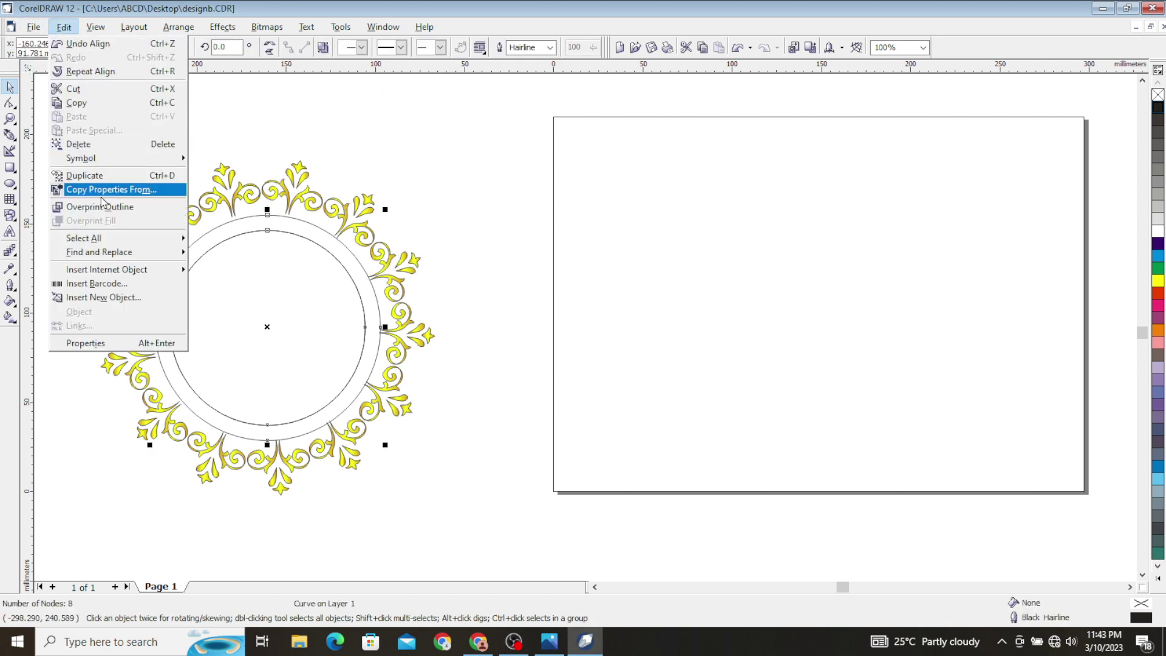
pyautogui.click(102, 193)
pyautogui.click(671, 341)
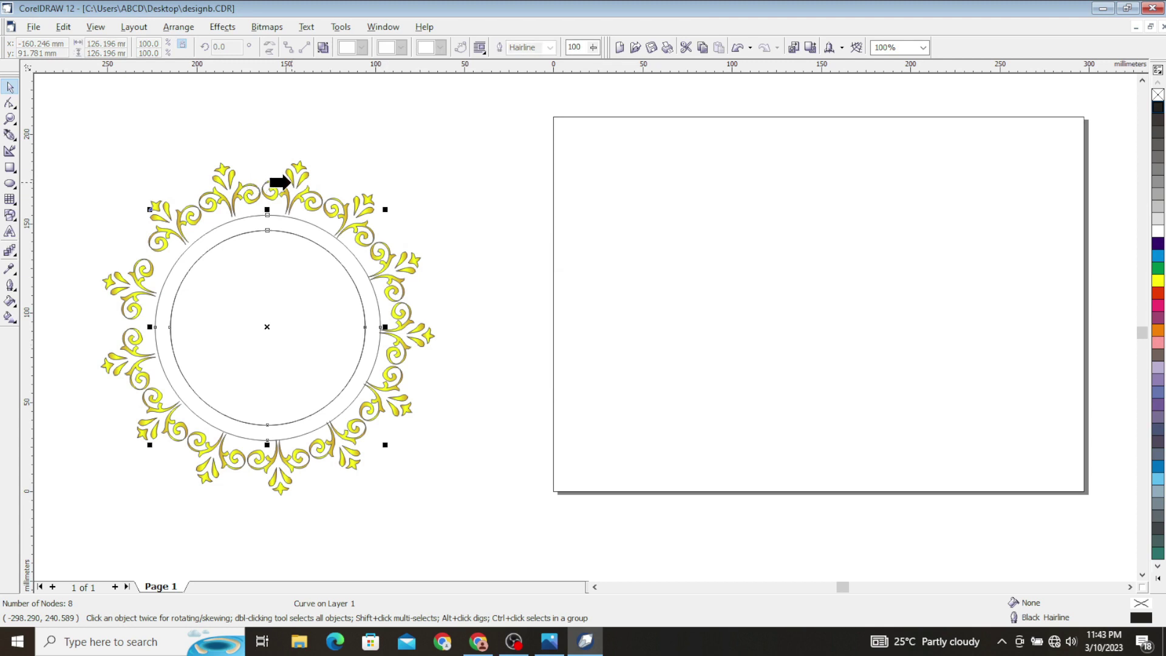
pyautogui.click(303, 177)
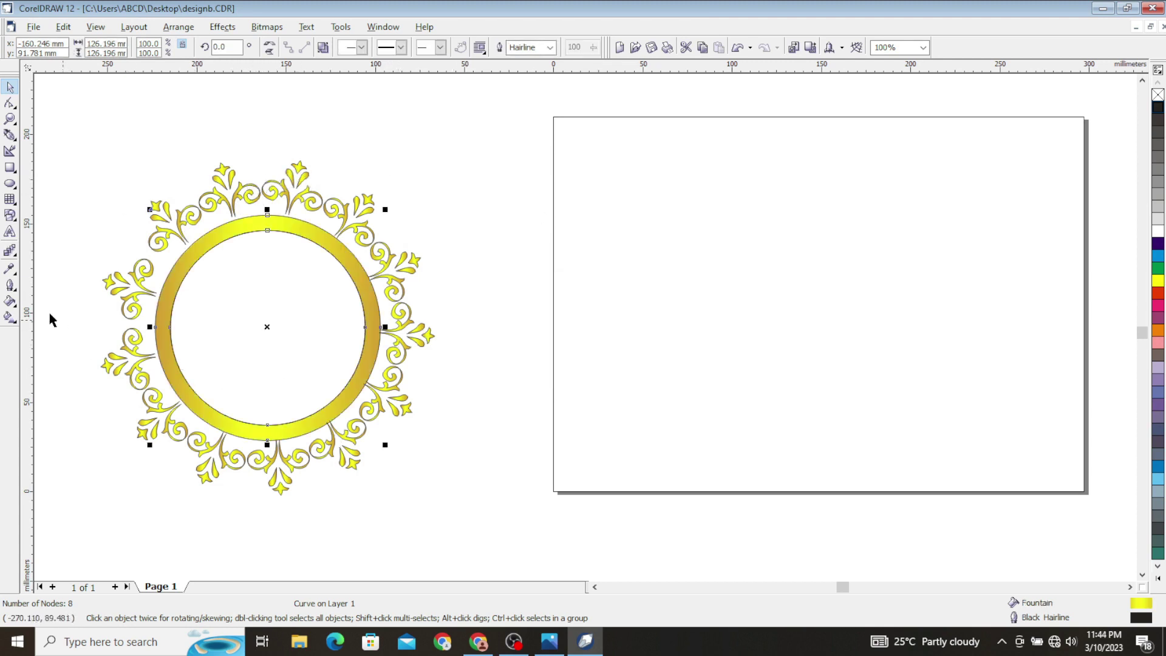
pyautogui.click(10, 317)
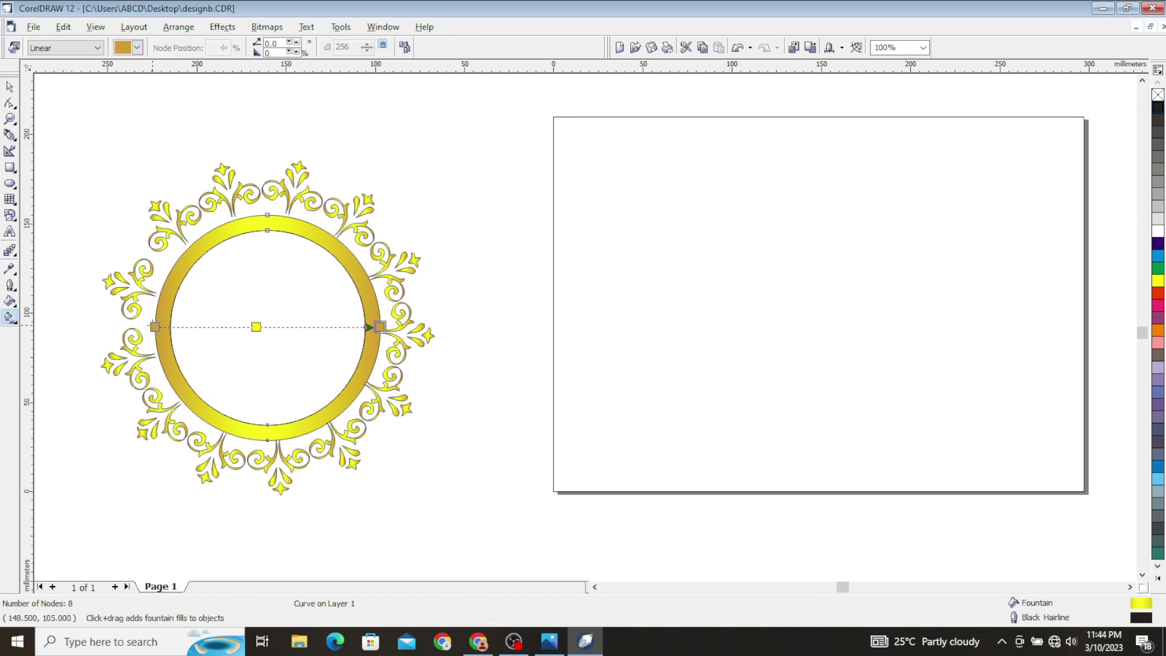
pyautogui.moveTo(155, 326); pyautogui.dragTo(171, 333)
pyautogui.moveTo(380, 326); pyautogui.dragTo(364, 287)
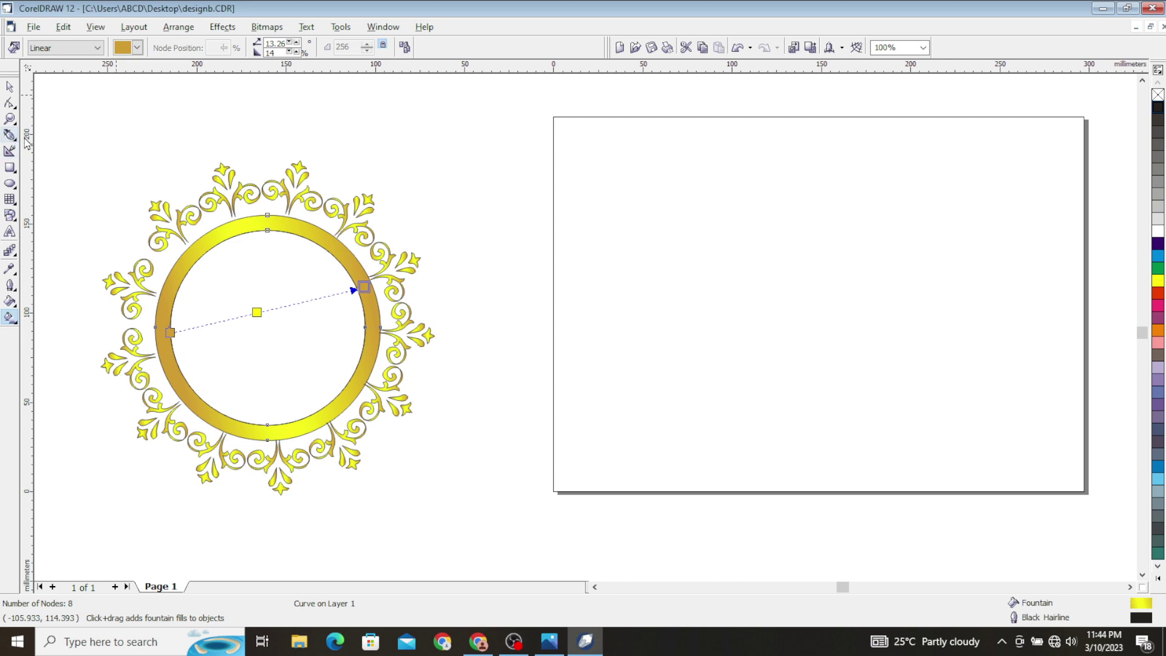
pyautogui.click(10, 87)
# Move the unfilled inner circle out of the ring onto the blank page.
pyautogui.click(689, 249)
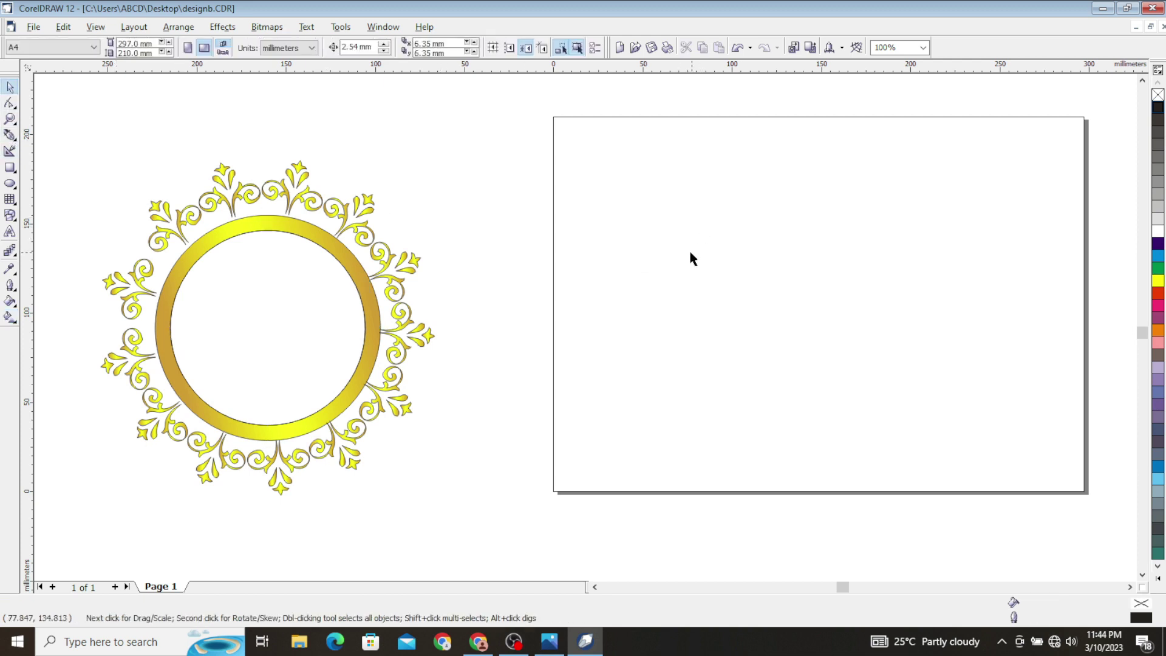
pyautogui.click(282, 237)
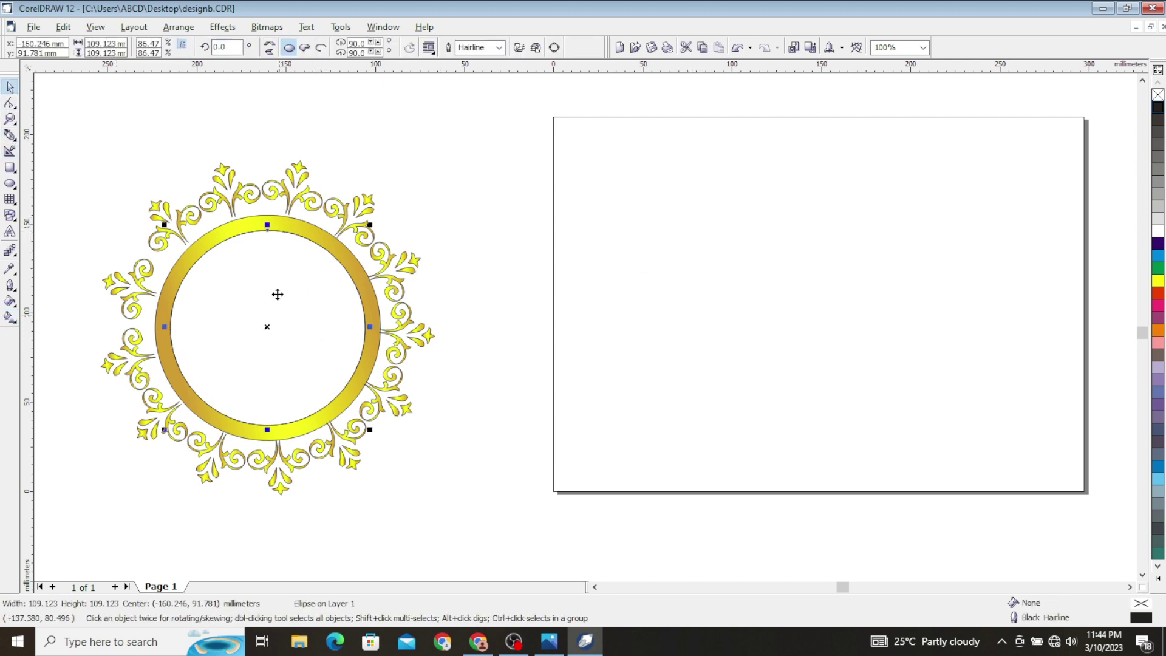
pyautogui.moveTo(292, 276); pyautogui.dragTo(765, 267)
pyautogui.click(294, 226)
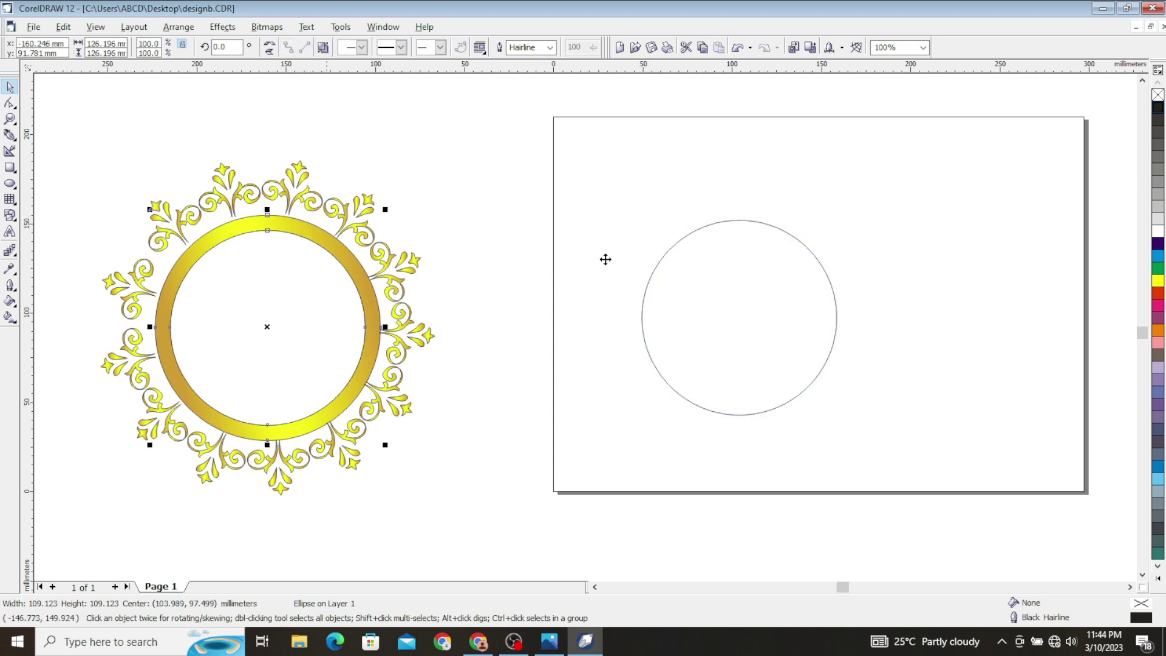
pyautogui.click(460, 214)
# Duplicate the gold ring scaled to about 86.7% inside the original.
pyautogui.click(310, 235)
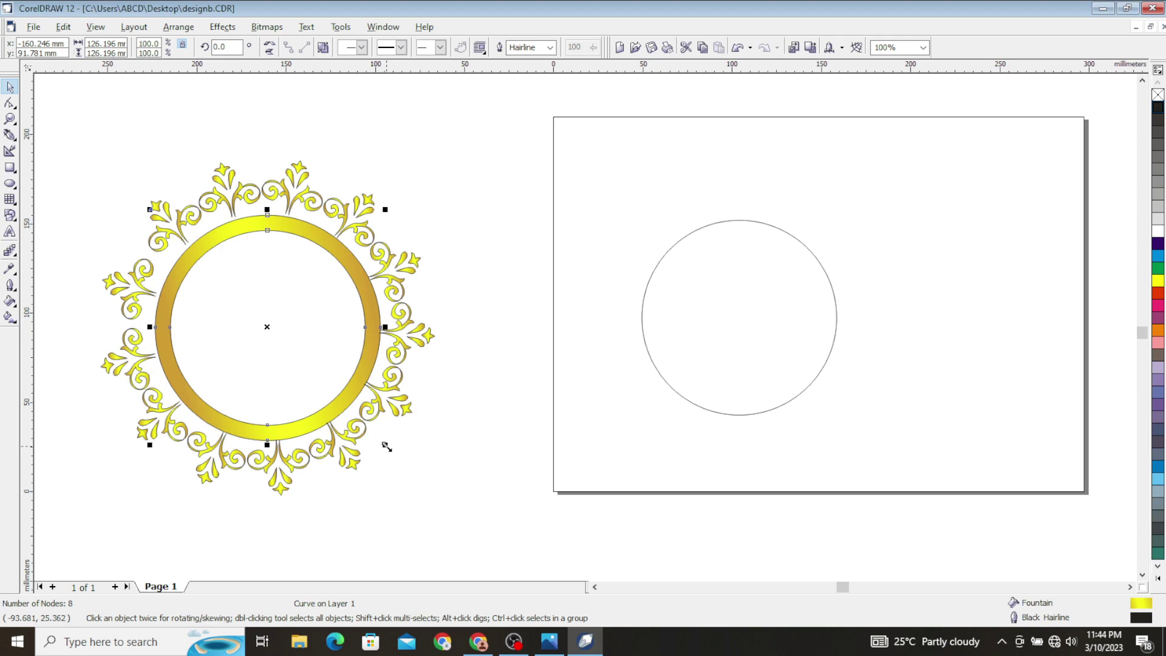
pyautogui.moveTo(387, 447); pyautogui.dragTo(375, 429)
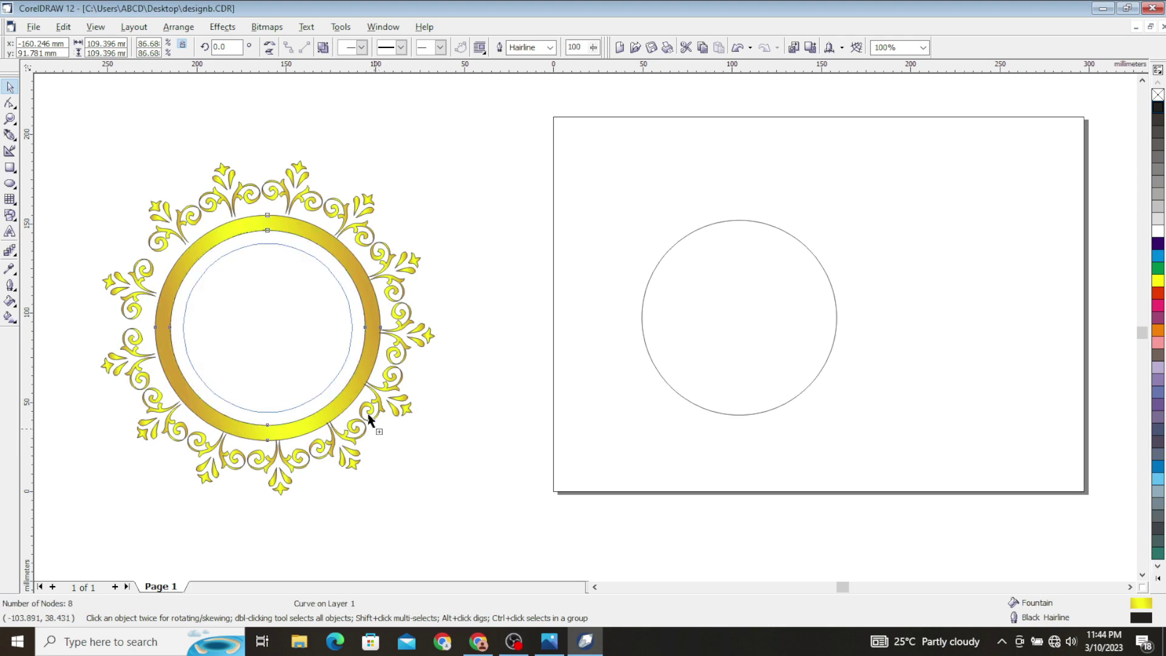
pyautogui.moveTo(375, 430); pyautogui.dragTo(373, 428)
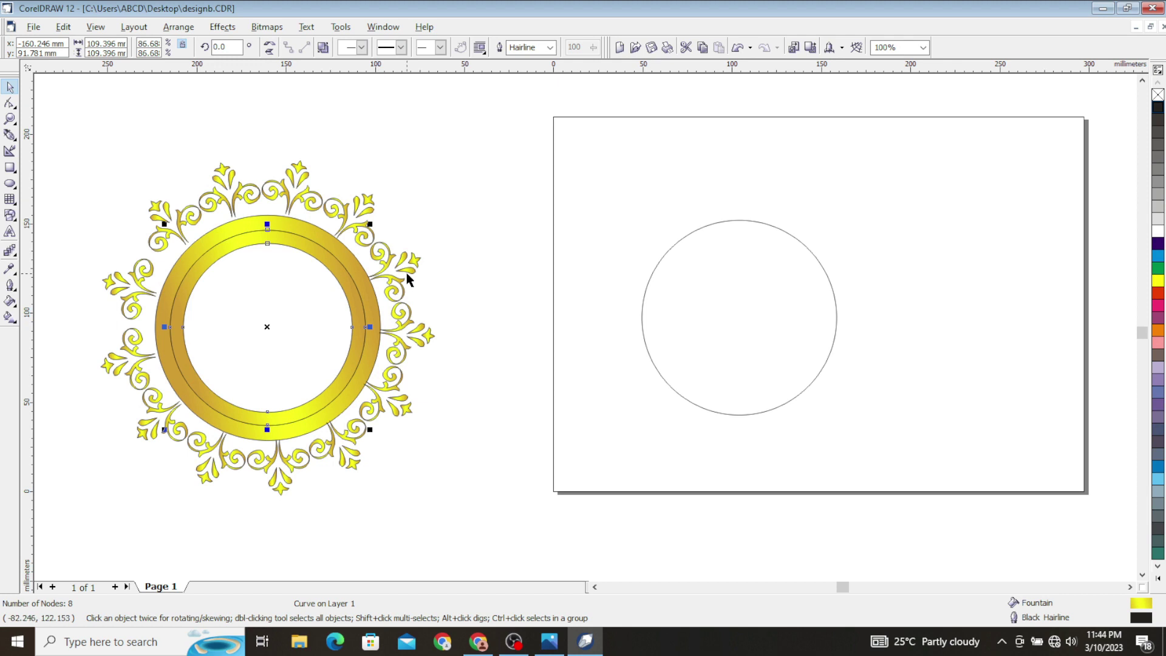
# Make the ring copy's linear gradient run vertically, bottom to top.
pyautogui.click(10, 317)
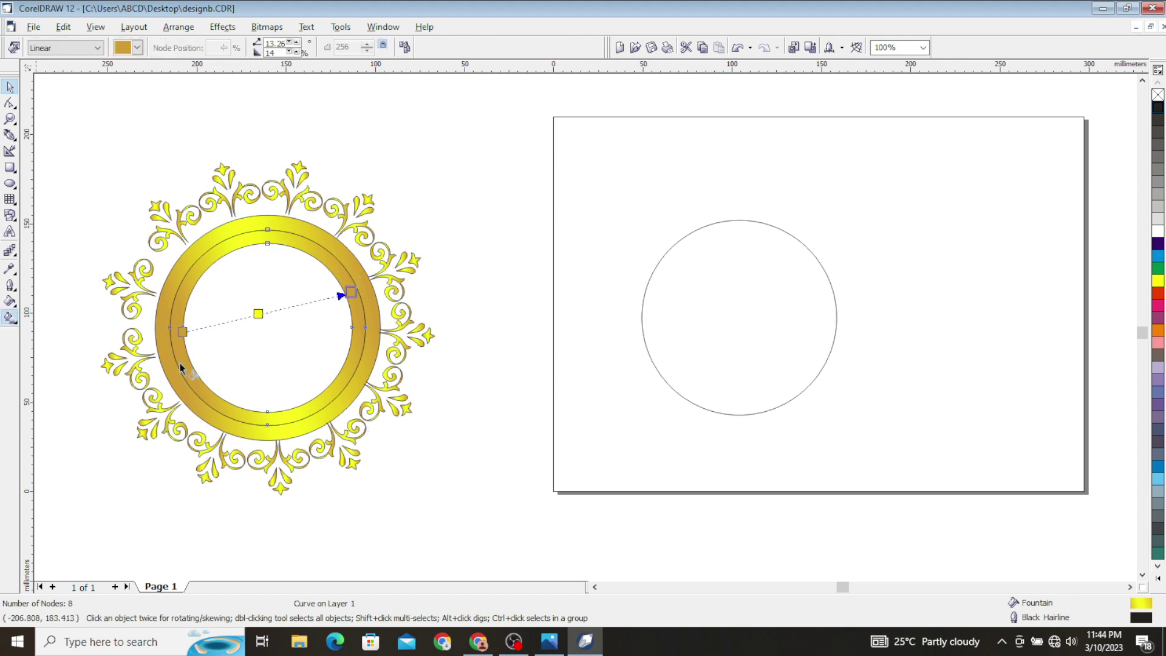
pyautogui.moveTo(351, 292); pyautogui.dragTo(290, 221)
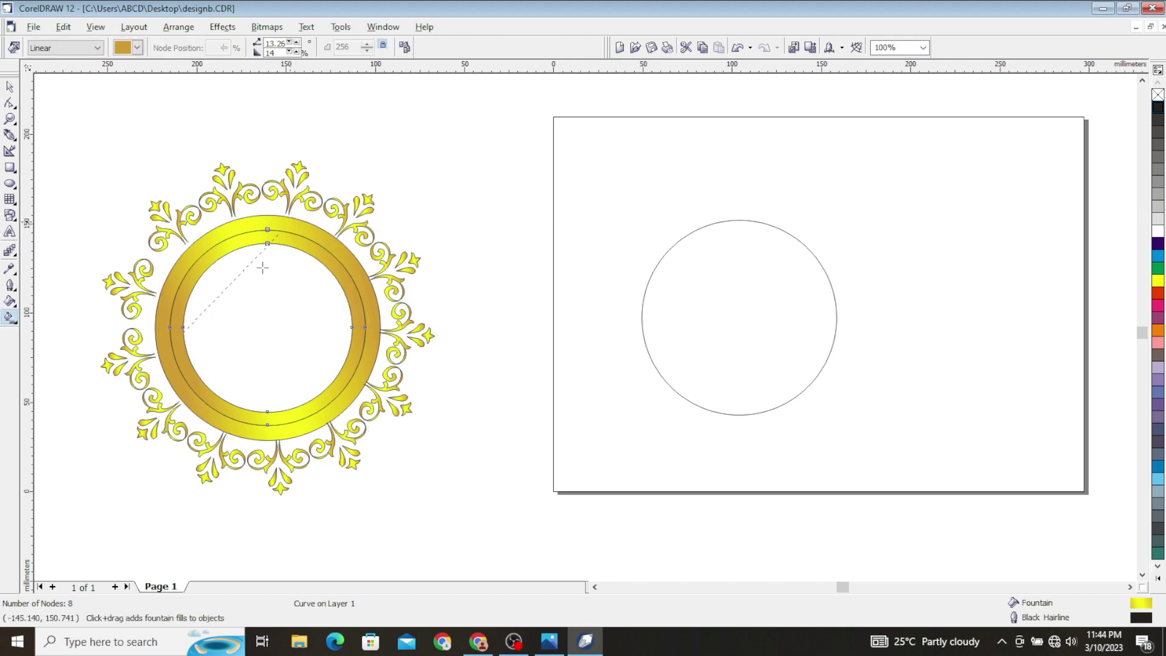
pyautogui.moveTo(182, 332); pyautogui.dragTo(279, 417)
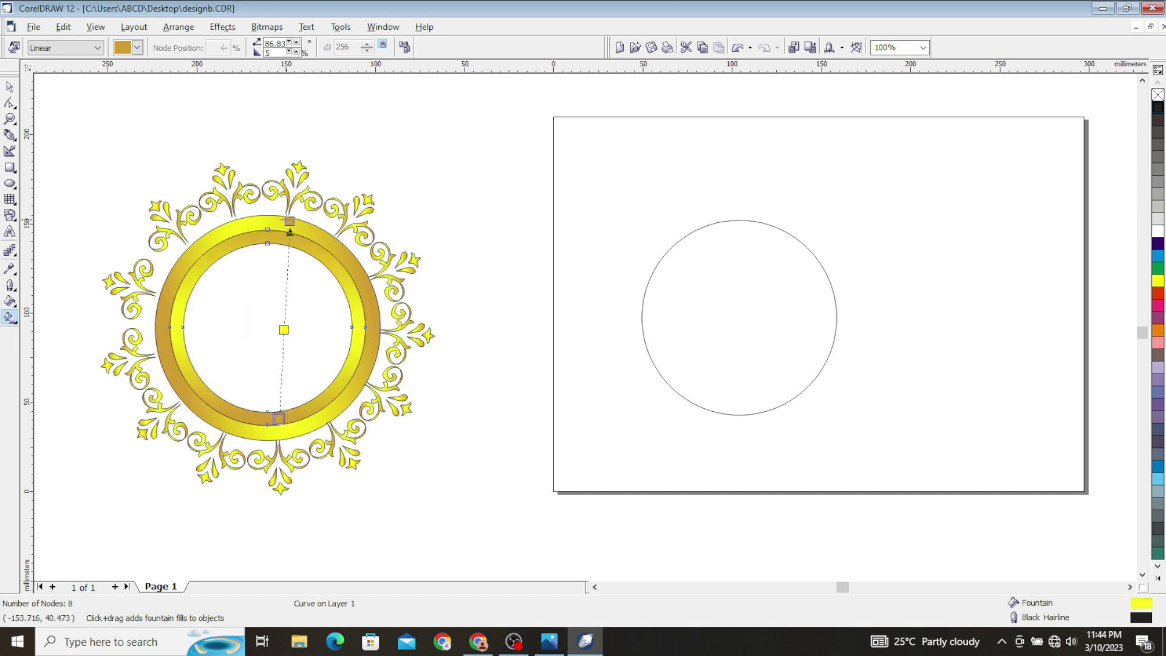
pyautogui.moveTo(290, 221); pyautogui.dragTo(267, 214)
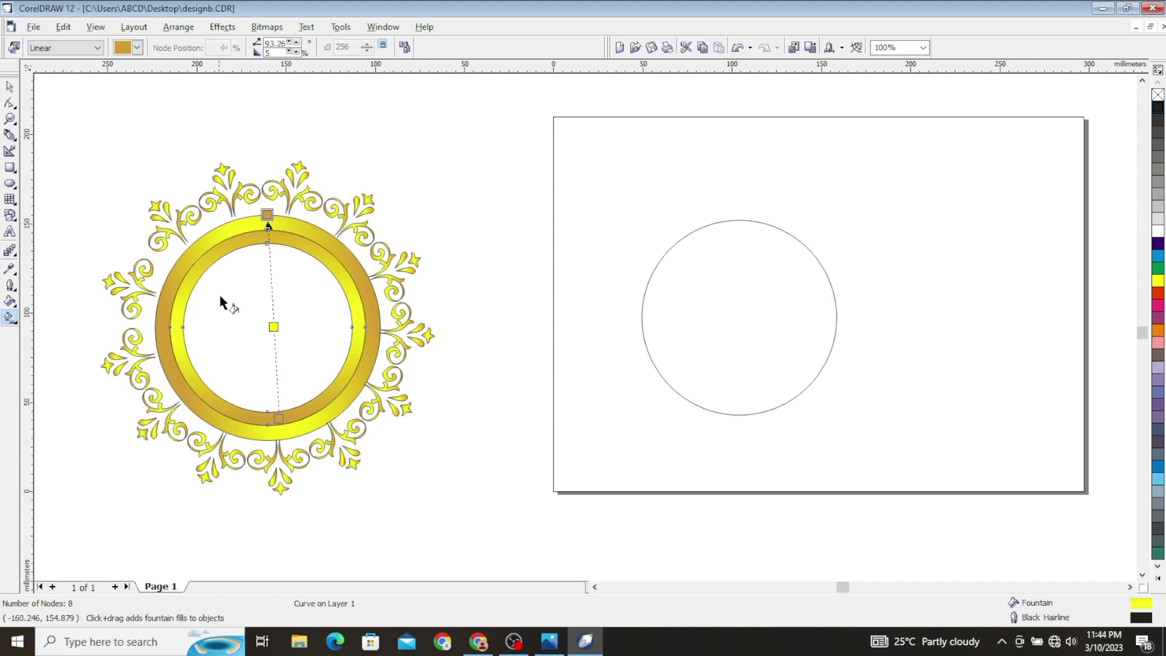
pyautogui.click(10, 87)
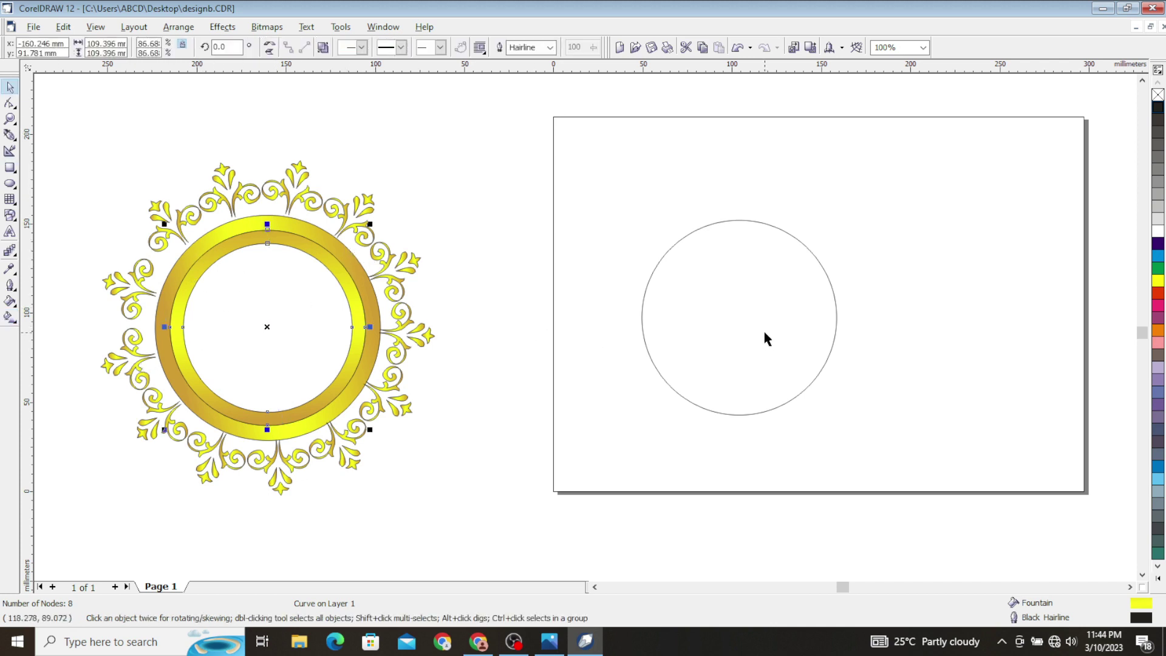
# Move the page circle into the ring's centre as a dark disc, undoing a trial red fill.
pyautogui.click(311, 285)
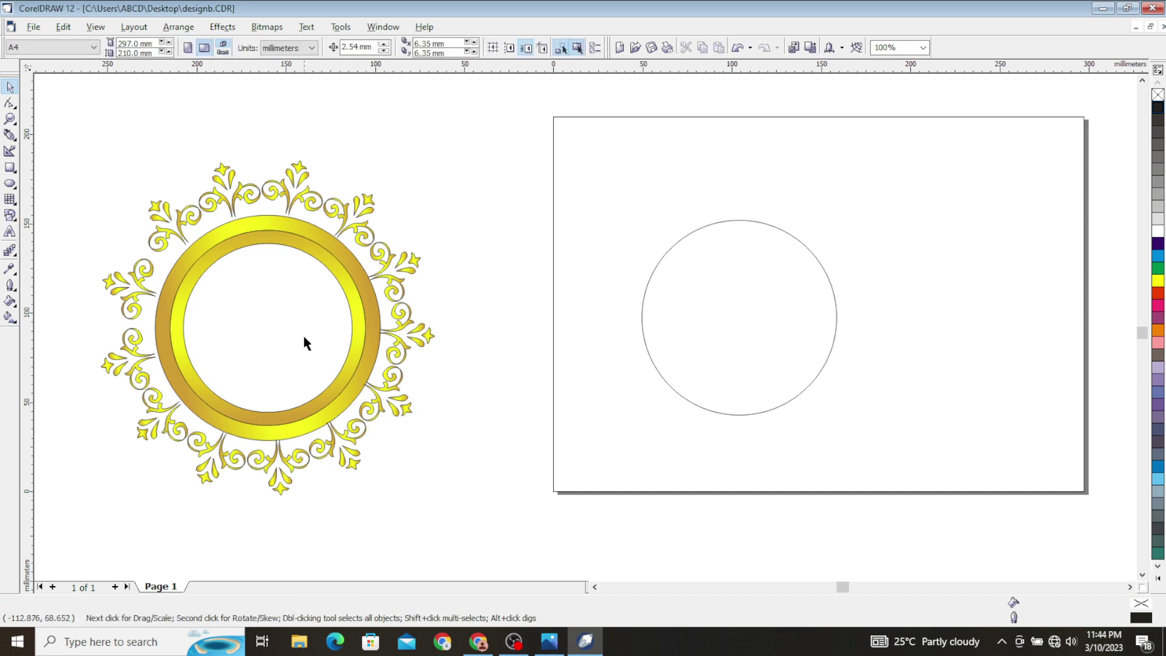
pyautogui.click(718, 318)
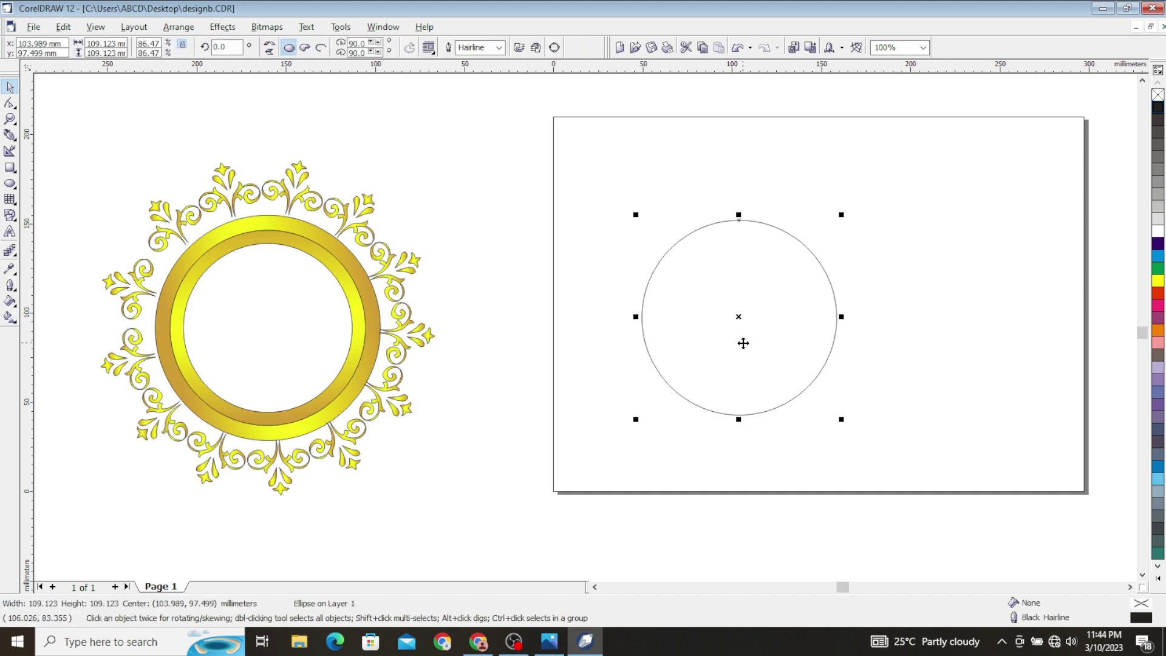
pyautogui.moveTo(743, 343); pyautogui.dragTo(266, 359)
pyautogui.click(789, 295)
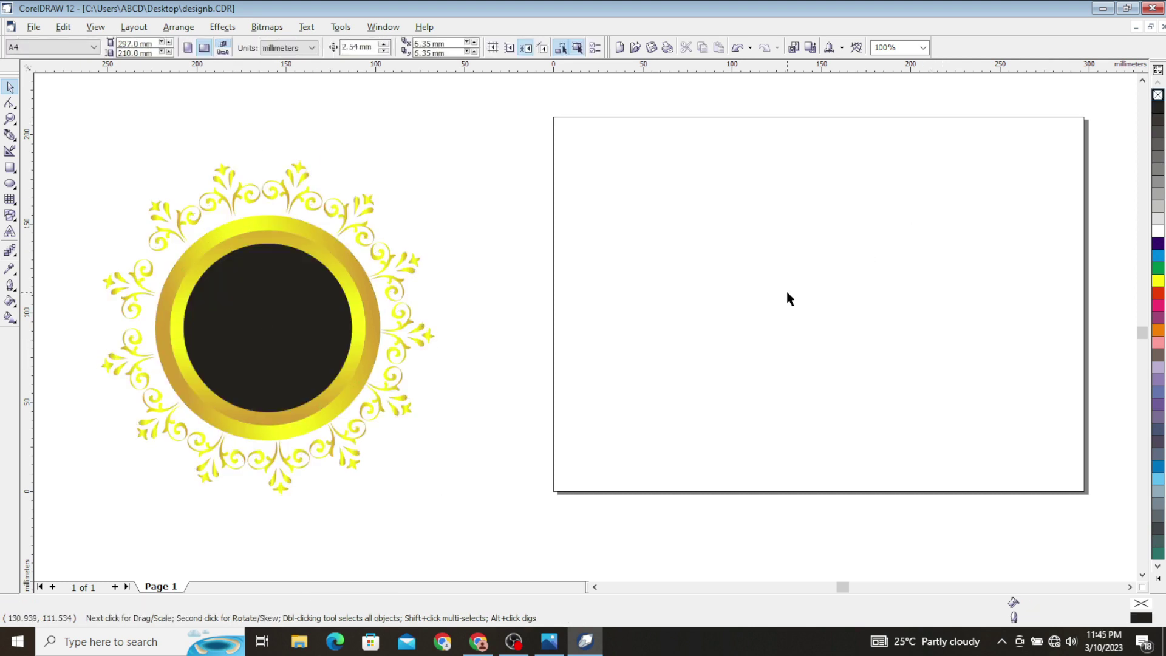
pyautogui.click(274, 346)
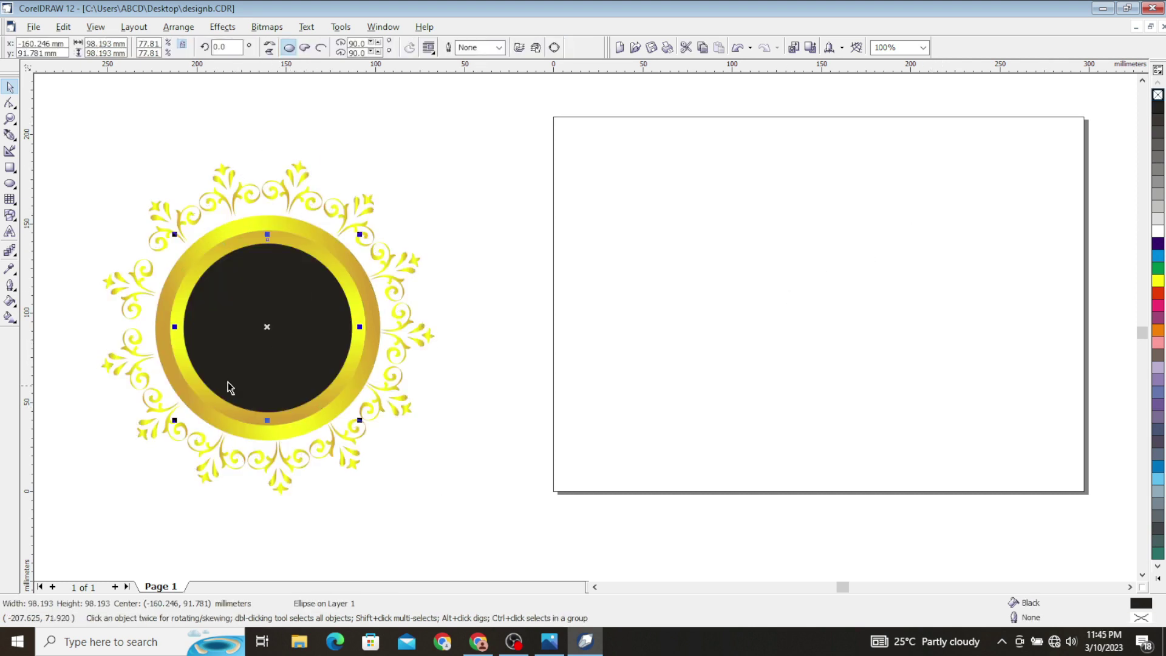
pyautogui.click(1158, 294)
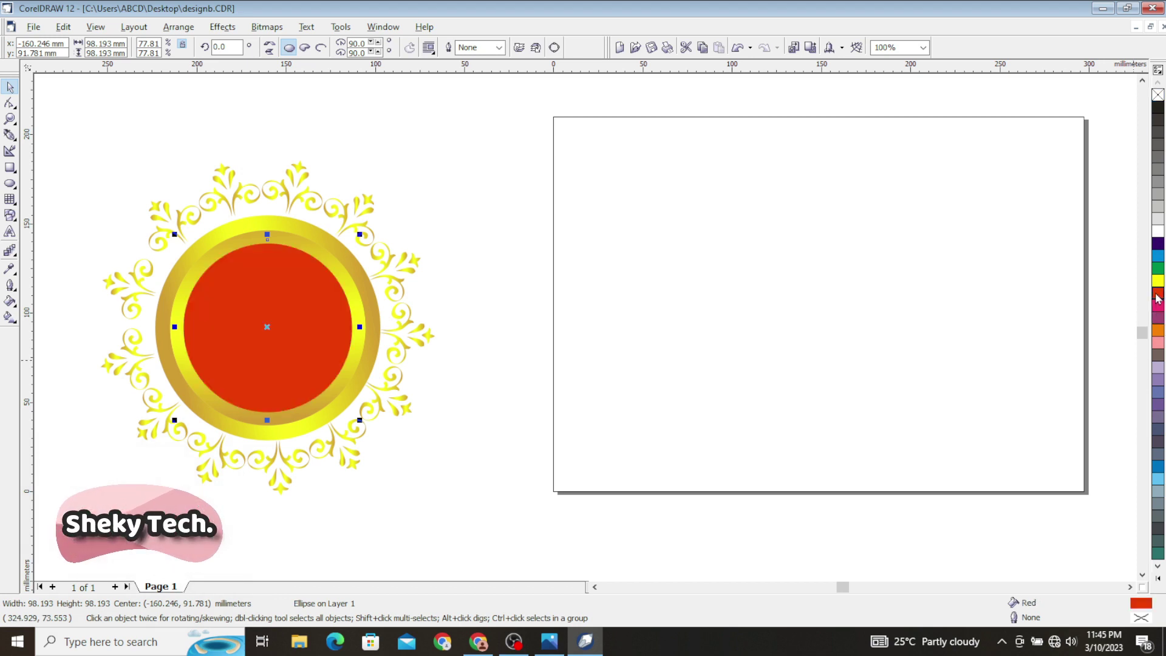
pyautogui.hotkey('ctrl', 'z')
pyautogui.click(161, 202)
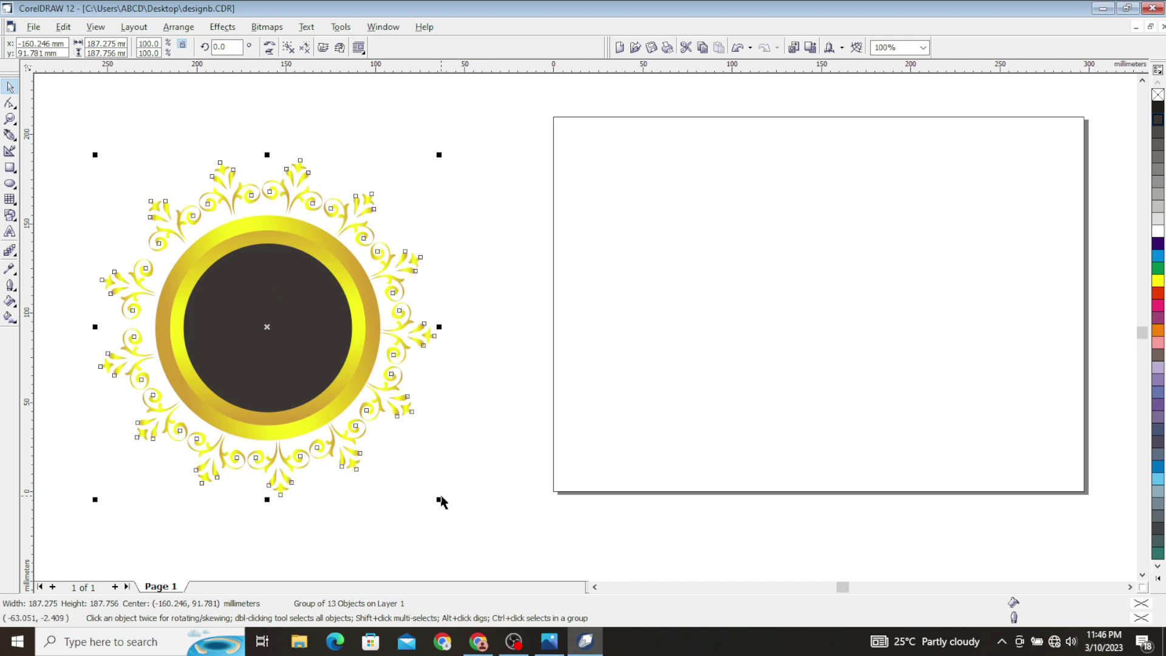
# Scale-duplicate the wreath into the disc, and the disc to about 36% at its centre.
pyautogui.moveTo(439, 501)
pyautogui.mouseDown()
pyautogui.moveTo(371, 407)
pyautogui.moveTo(331, 392)
pyautogui.mouseUp()
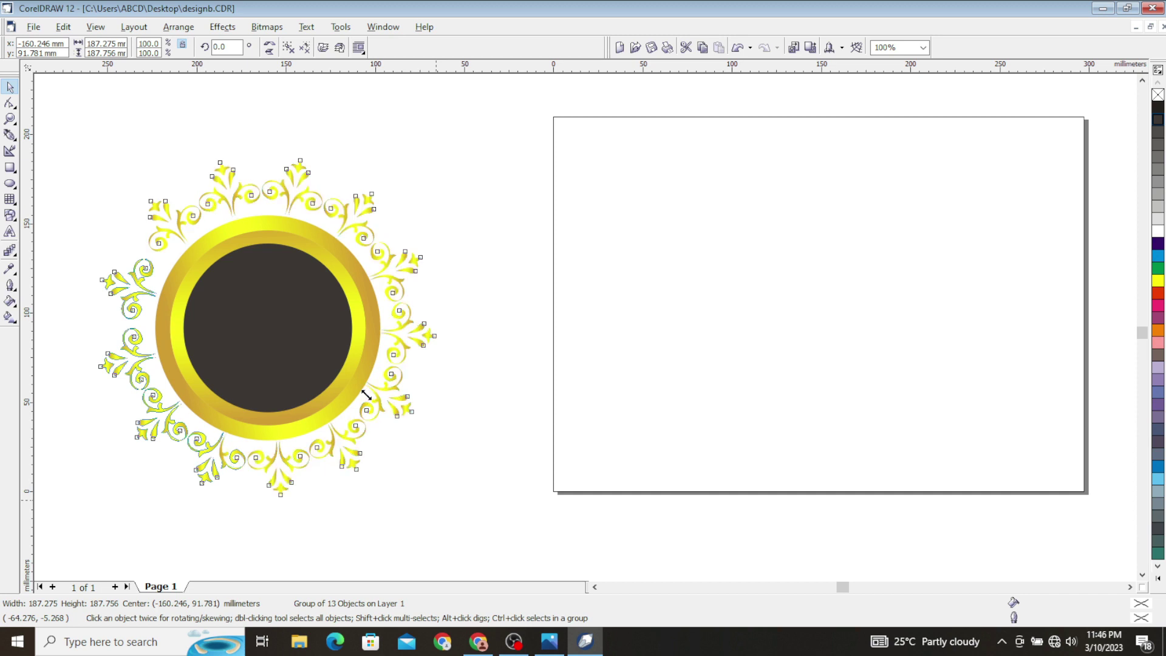
pyautogui.click(812, 328)
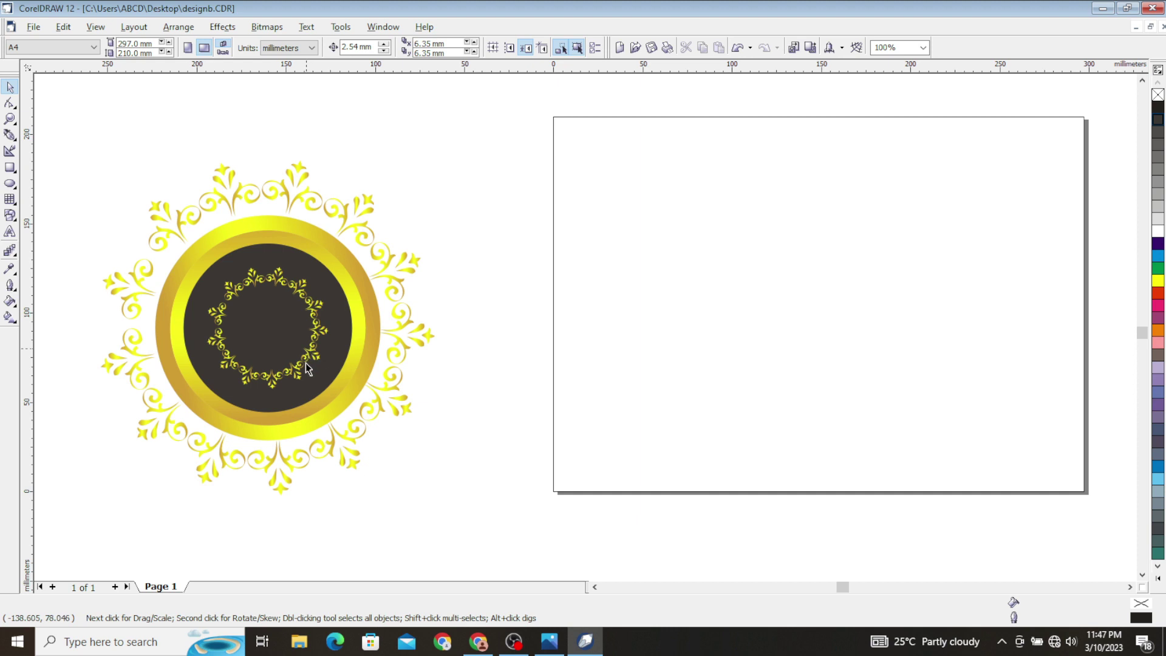
pyautogui.click(265, 326)
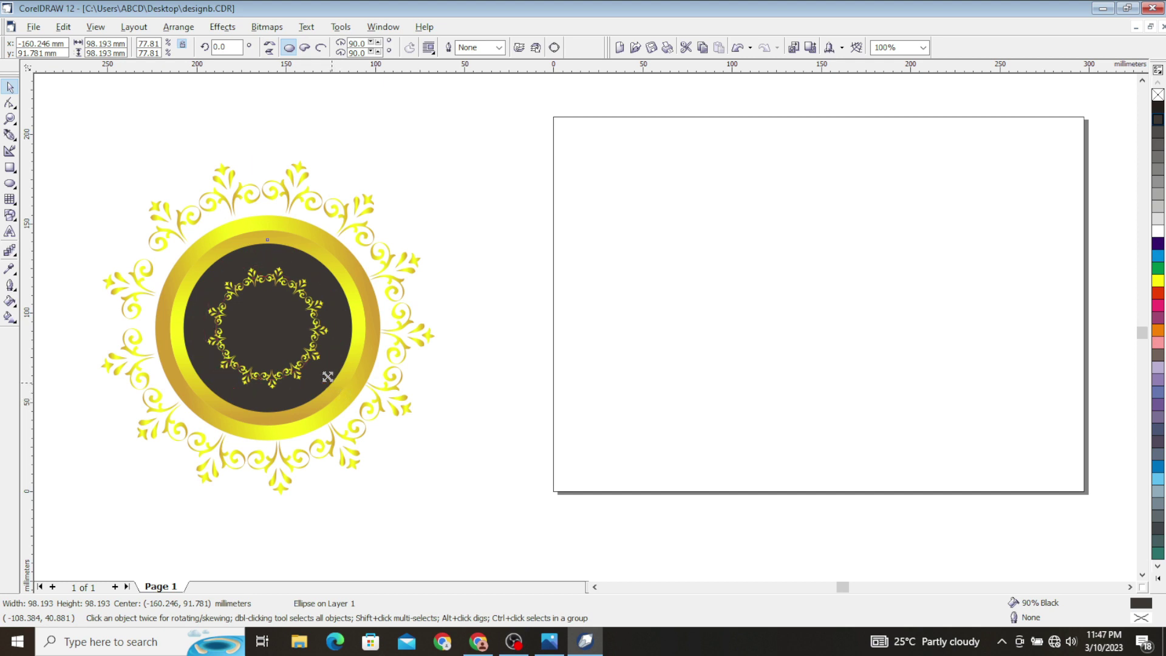
pyautogui.moveTo(322, 368); pyautogui.dragTo(323, 373)
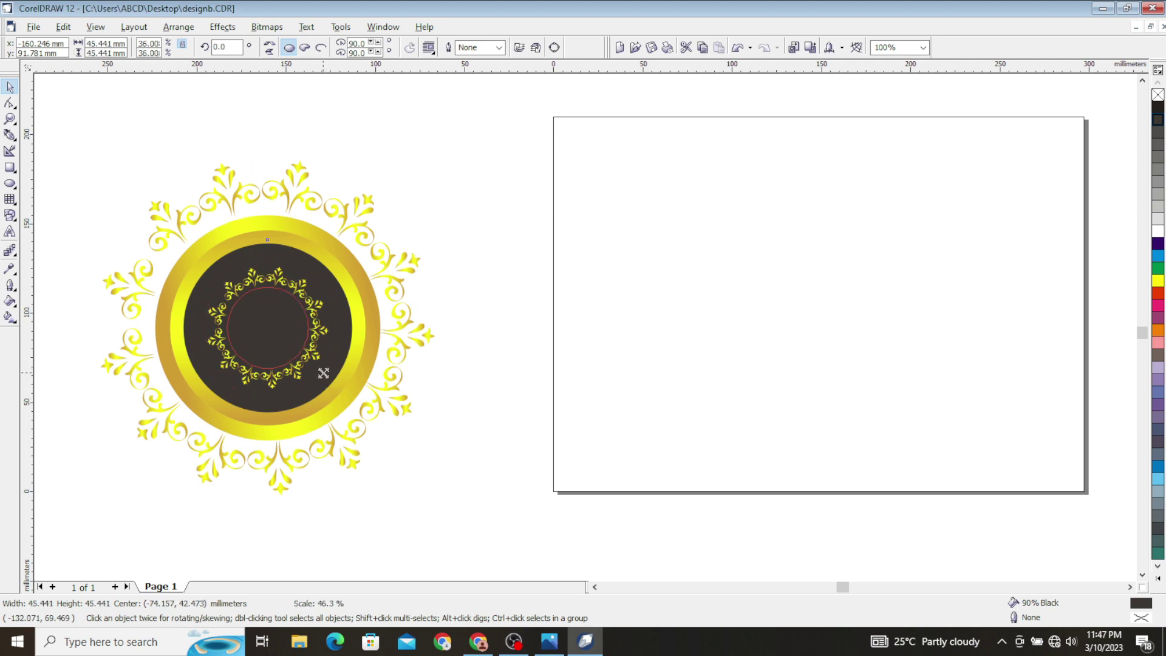
pyautogui.moveTo(323, 373); pyautogui.dragTo(323, 373)
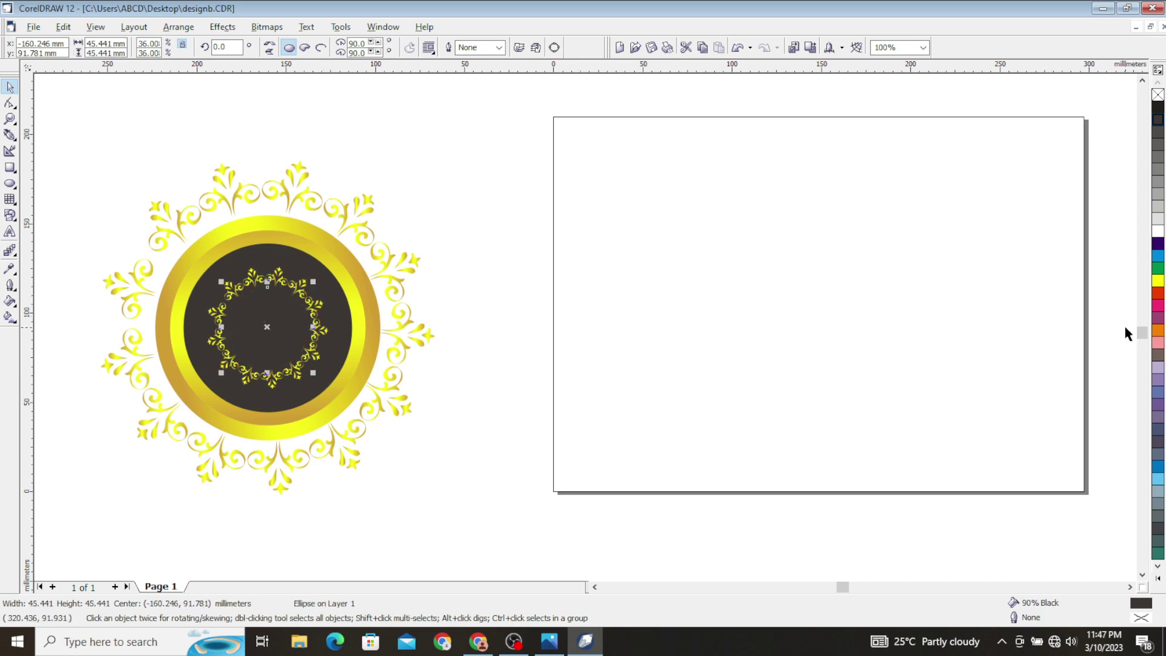
# Fill the small centre circle yellow, then marquee-select the whole design and clear the selection.
pyautogui.click(1158, 281)
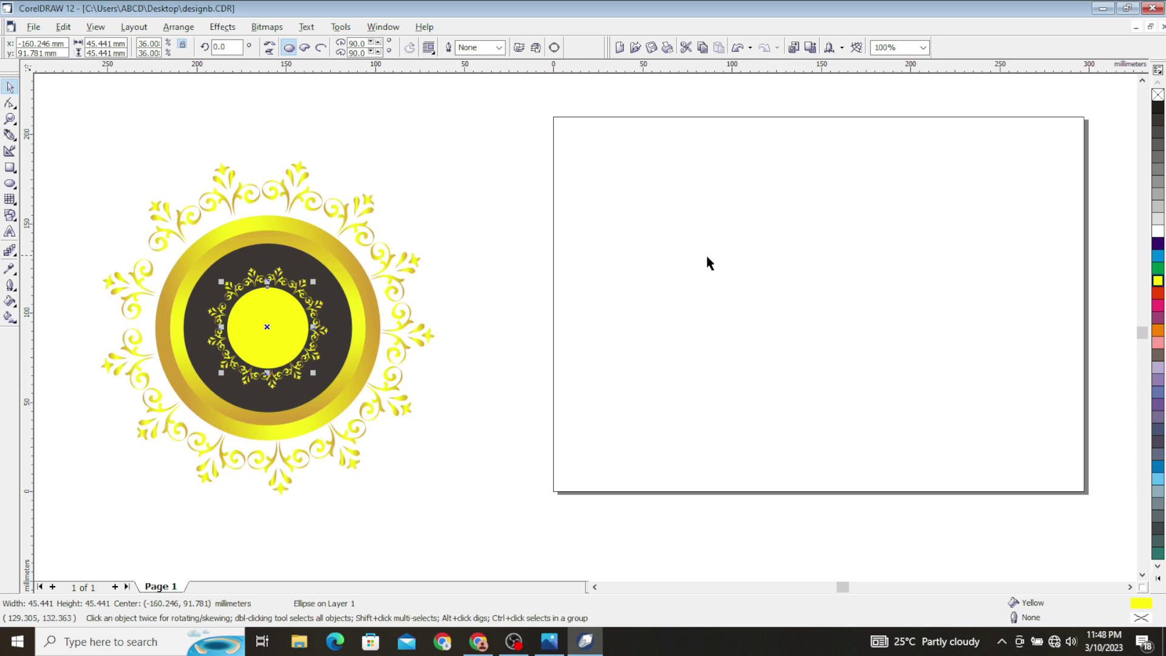
pyautogui.click(627, 273)
pyautogui.click(273, 311)
pyautogui.moveTo(68, 126); pyautogui.dragTo(500, 523)
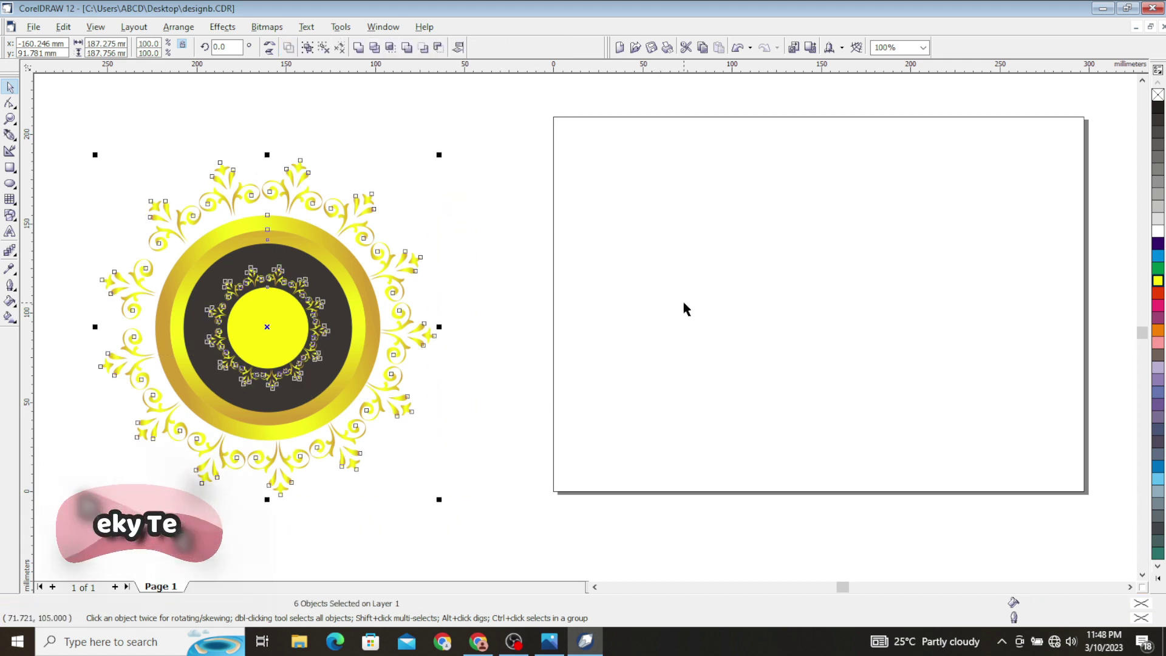
pyautogui.press('Escape')
# Copy the gold ring's gradient fill onto the centre circle using Copy Properties (fill only).
pyautogui.click(260, 328)
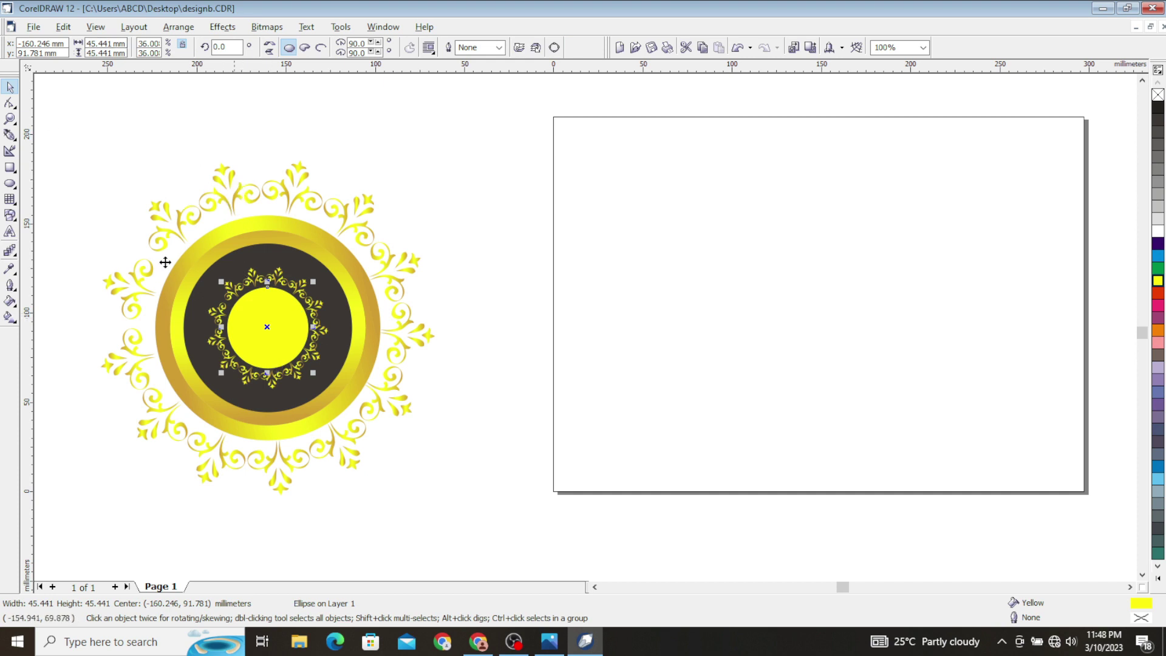
pyautogui.click(64, 27)
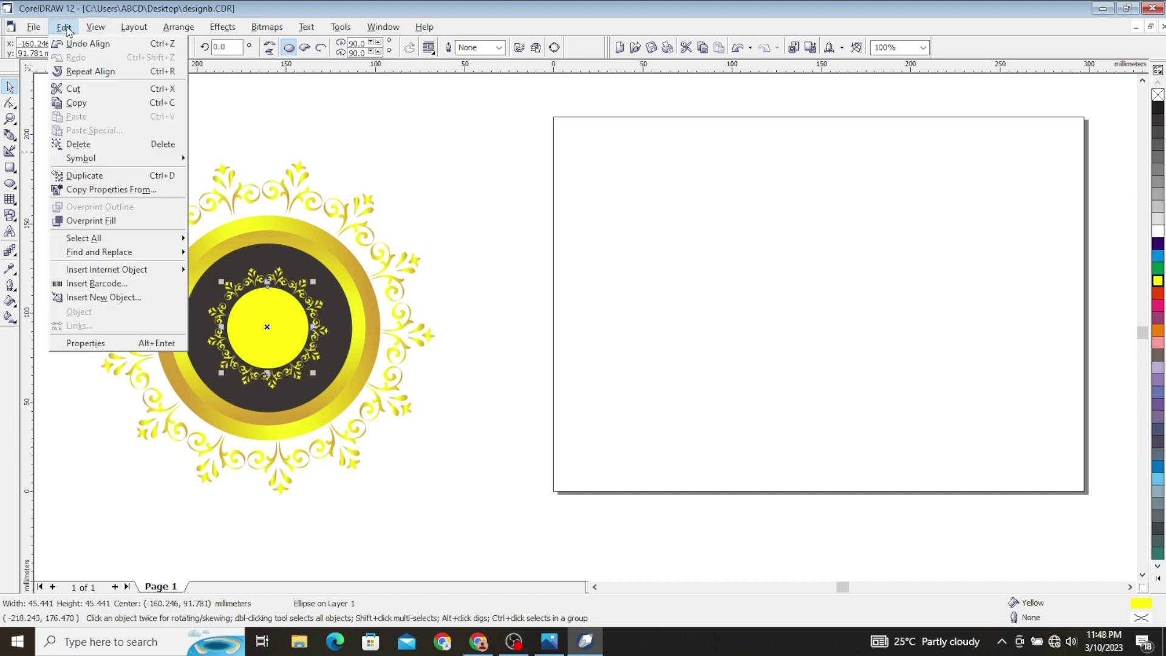
pyautogui.click(111, 189)
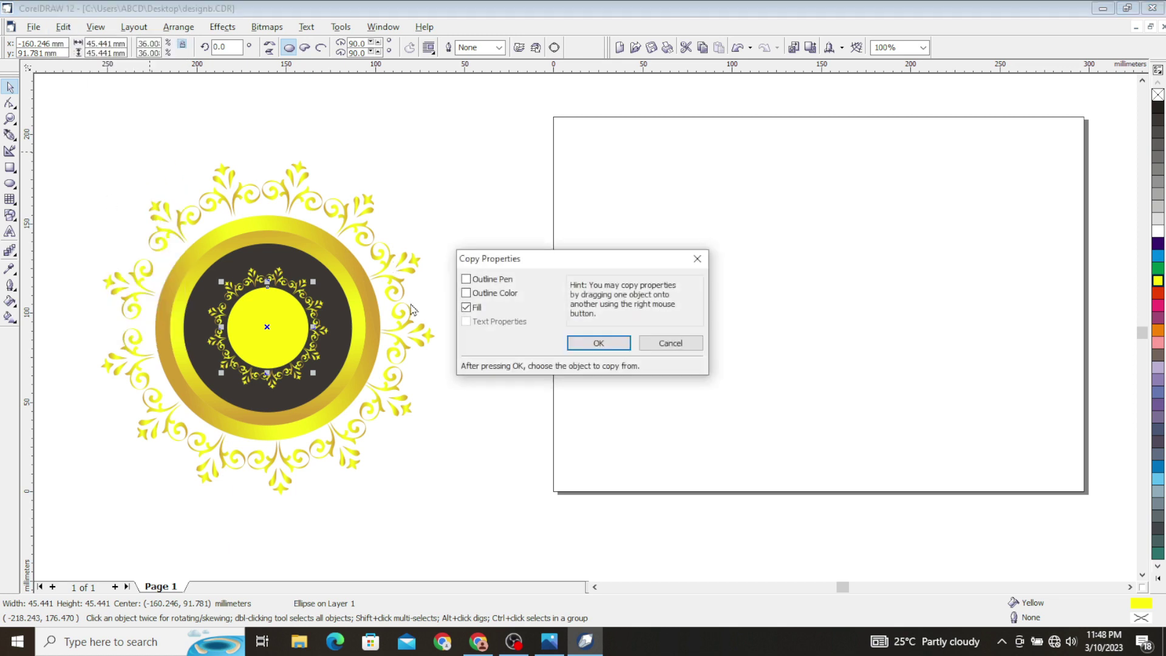
pyautogui.click(575, 343)
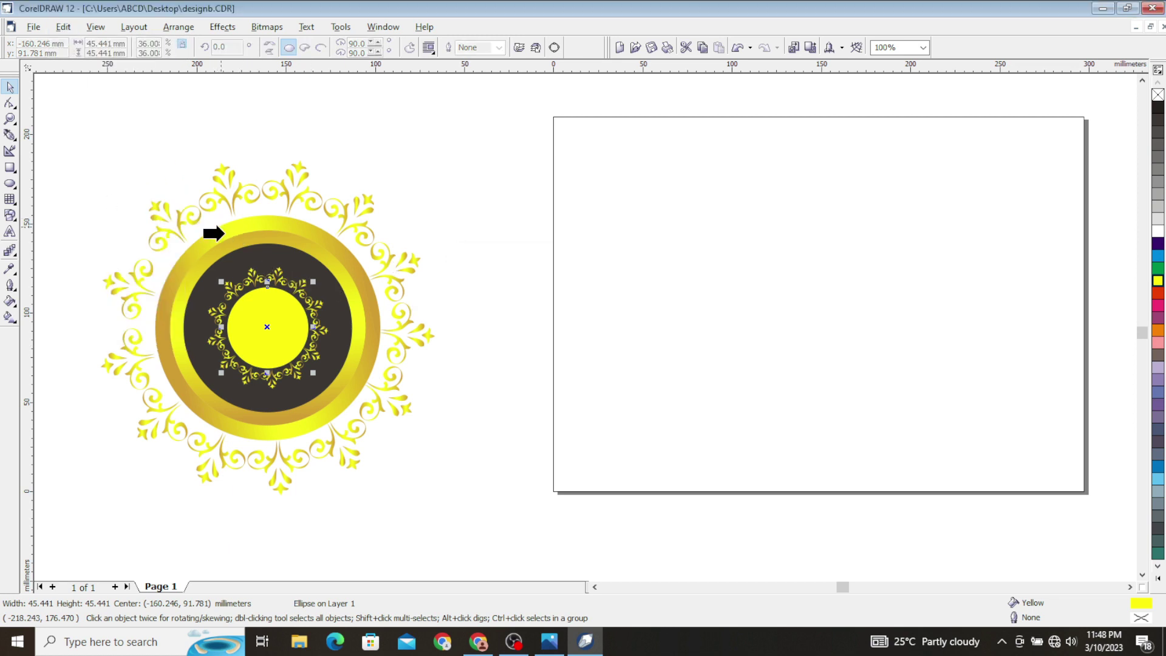
pyautogui.click(225, 237)
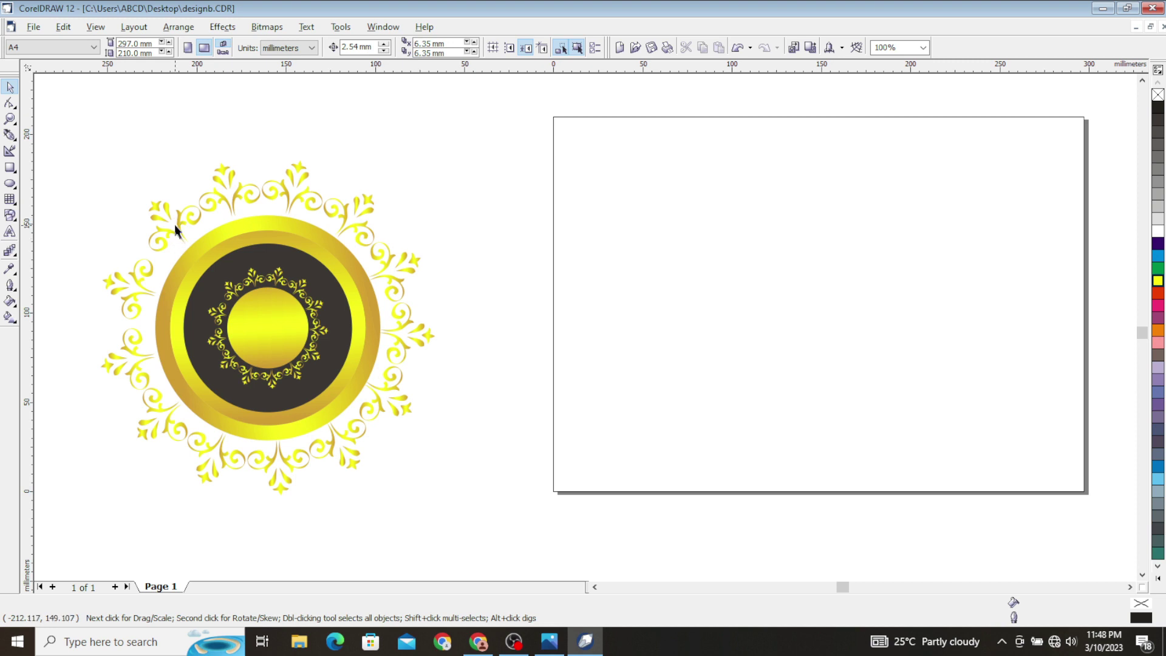
# Give the dark inner disc a crimson RGB 171, 38, 60 uniform fill.
pyautogui.click(223, 281)
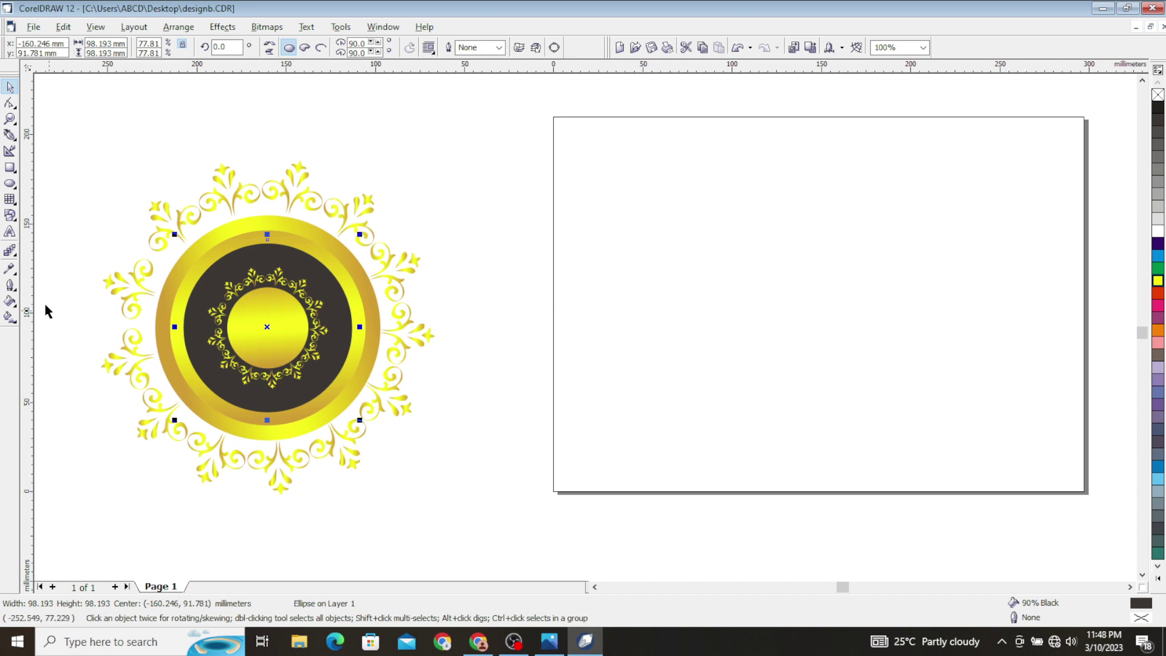
pyautogui.click(11, 302)
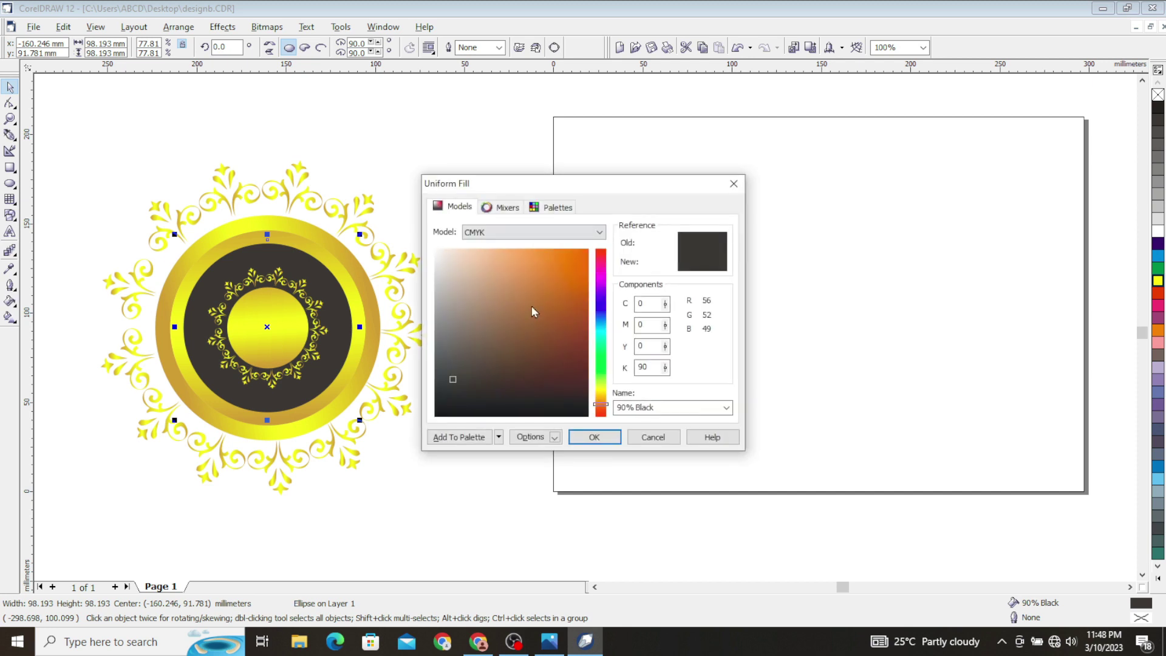
pyautogui.click(594, 236)
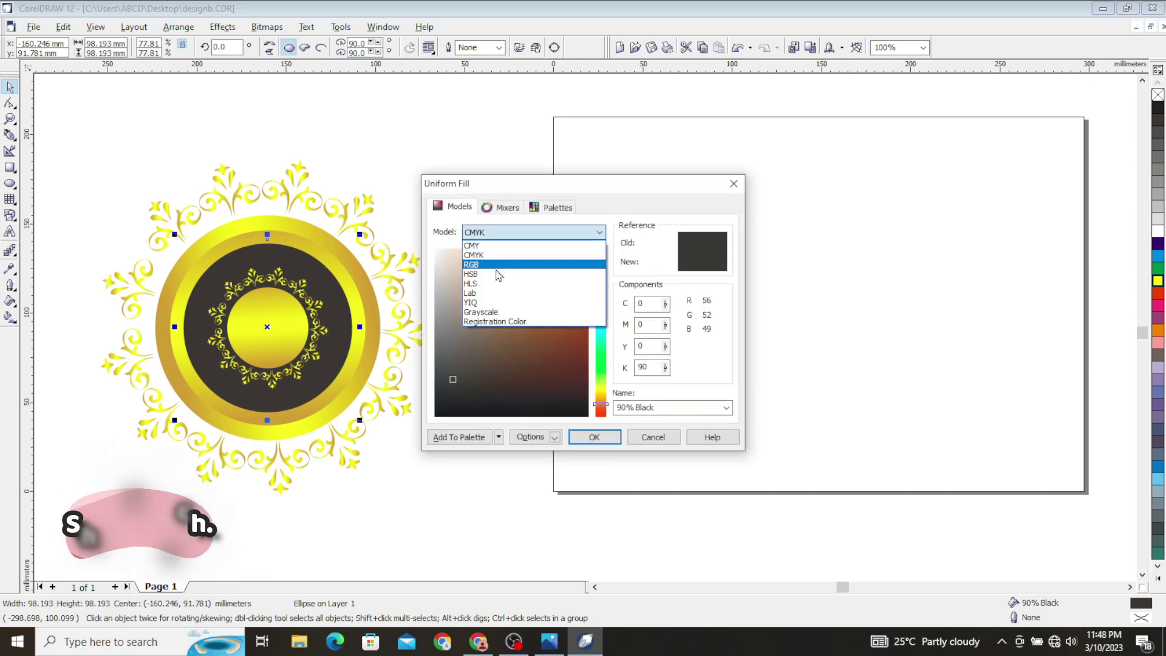
pyautogui.click(497, 274)
pyautogui.moveTo(600, 403)
pyautogui.mouseDown()
pyautogui.moveTo(584, 308)
pyautogui.moveTo(595, 274)
pyautogui.mouseUp()
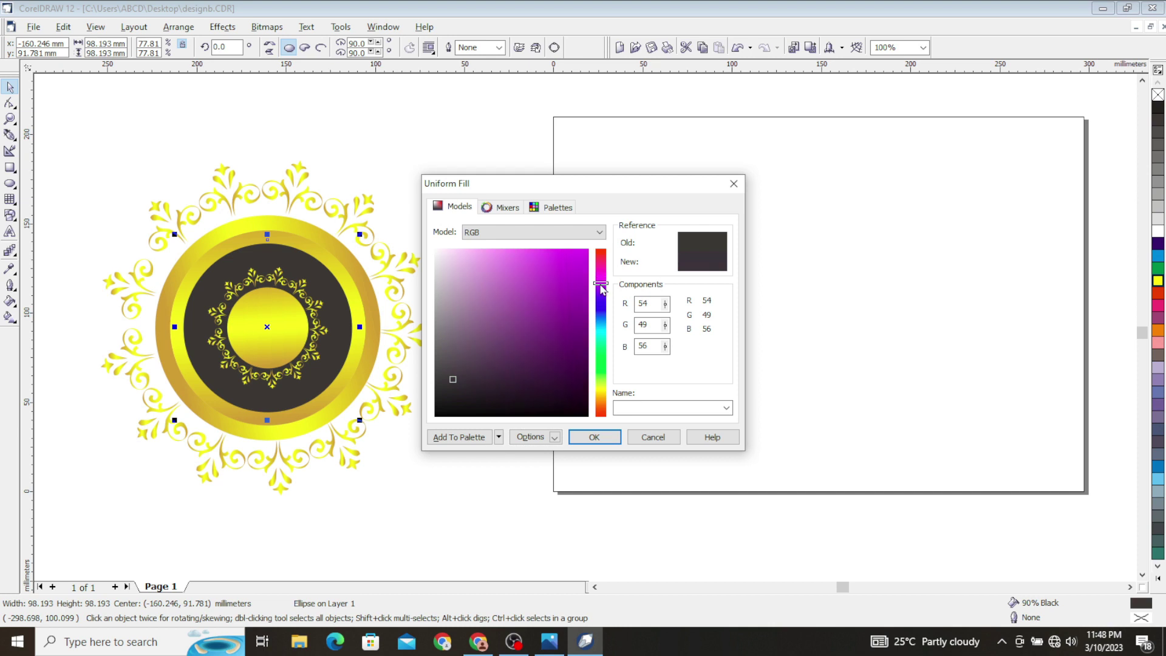
pyautogui.moveTo(600, 282); pyautogui.dragTo(601, 256)
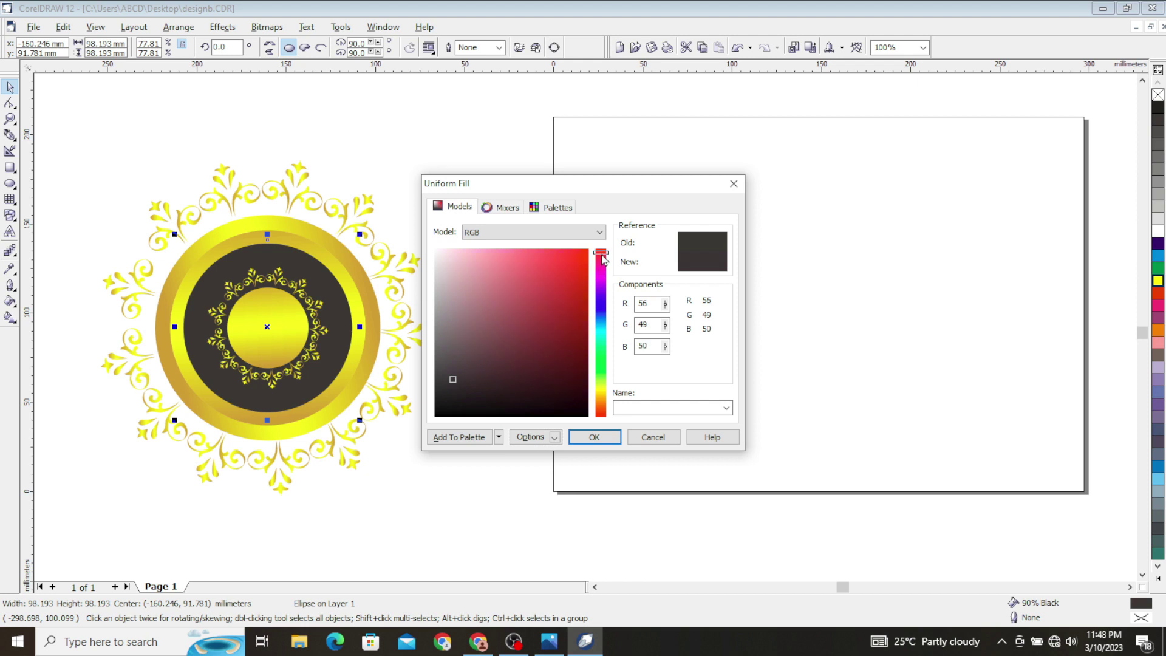
pyautogui.click(525, 302)
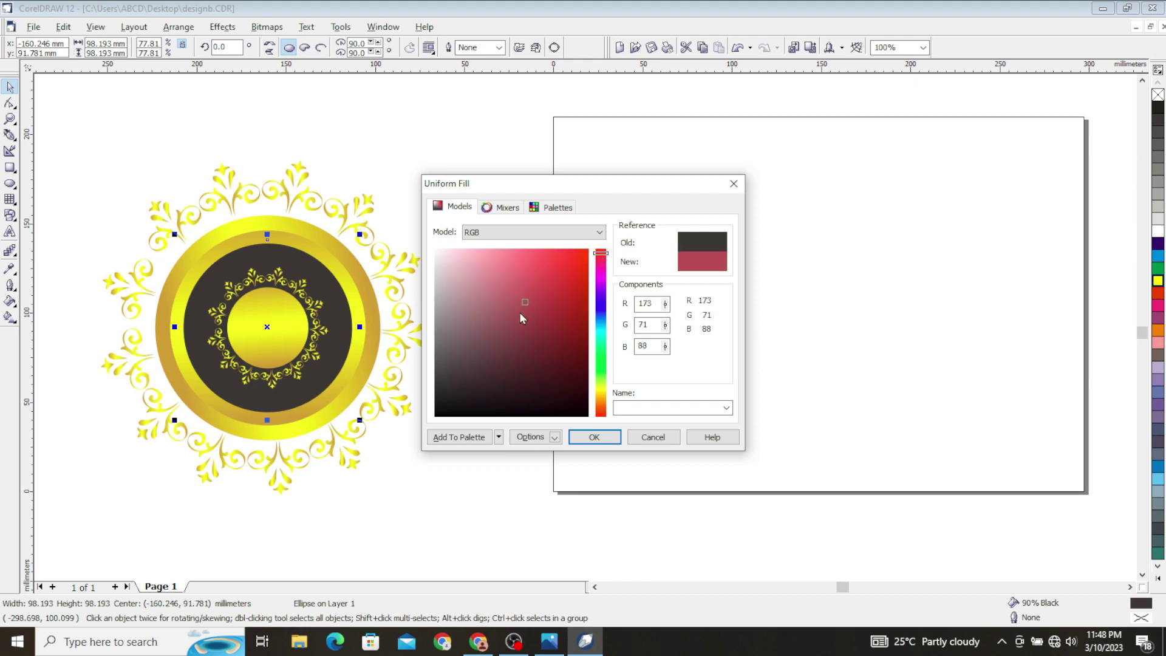
pyautogui.click(554, 305)
pyautogui.click(594, 437)
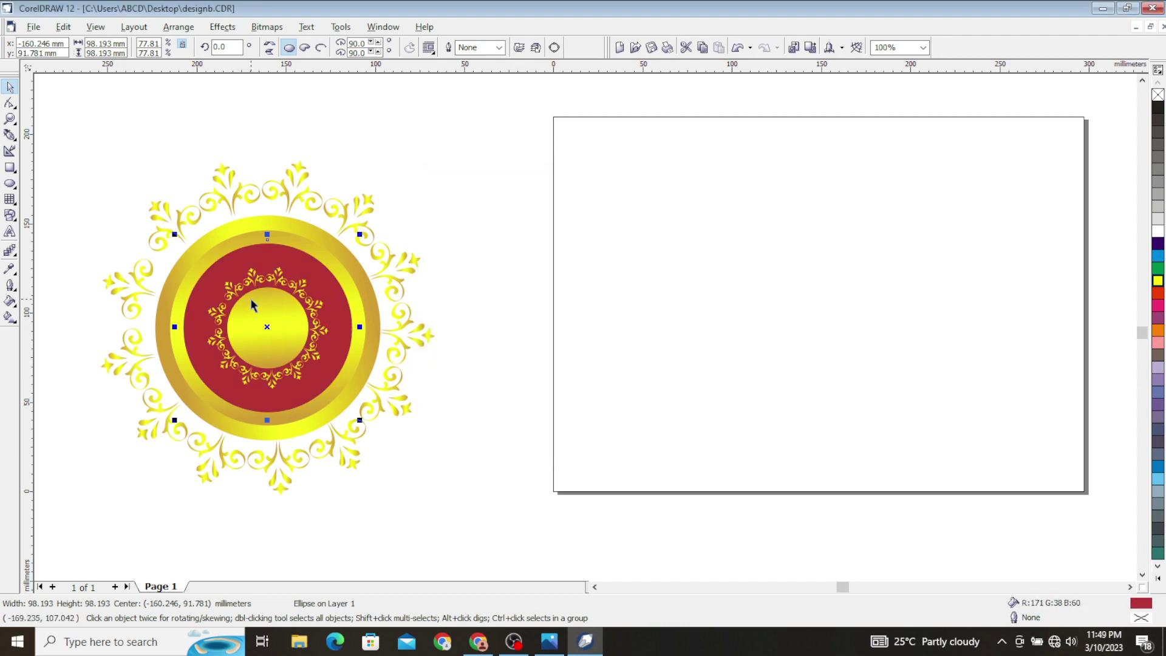
# Add a Flat Bottom Right drop shadow centred under the gold ring, then select all seven parts.
pyautogui.press('Escape')
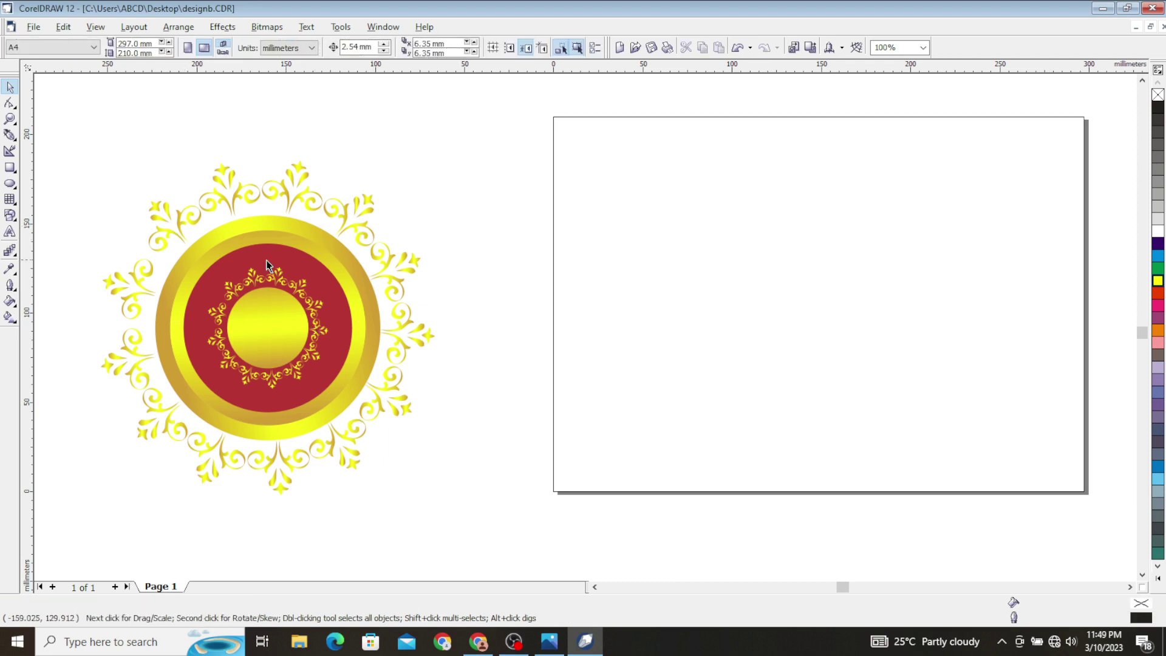
pyautogui.click(241, 246)
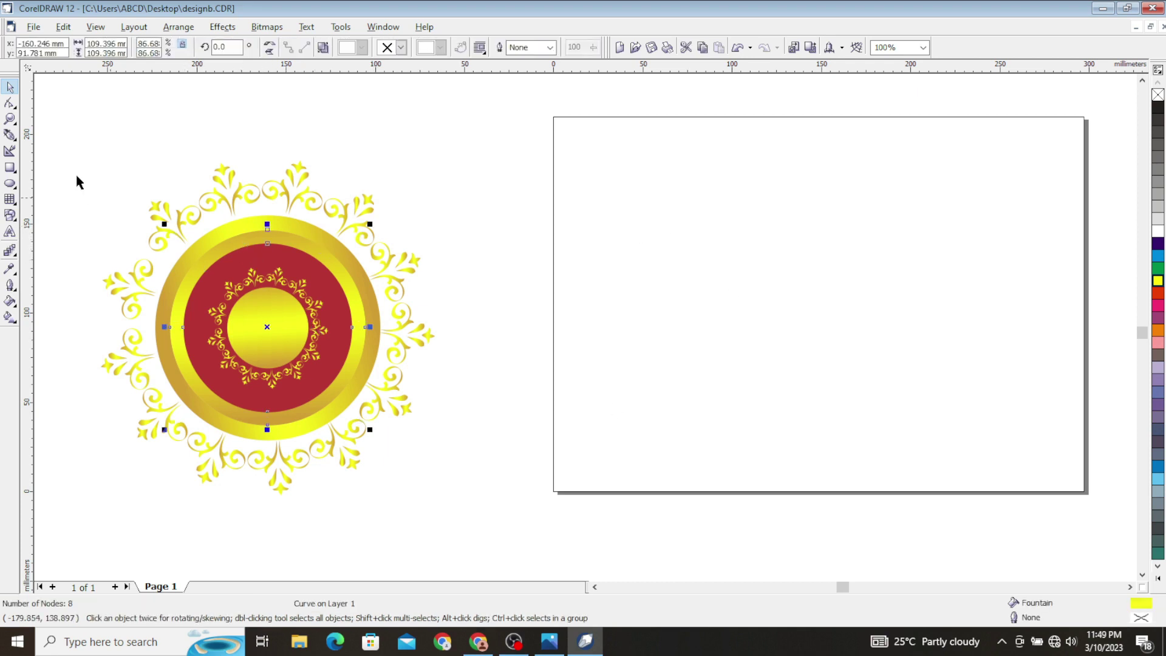
pyautogui.click(17, 255)
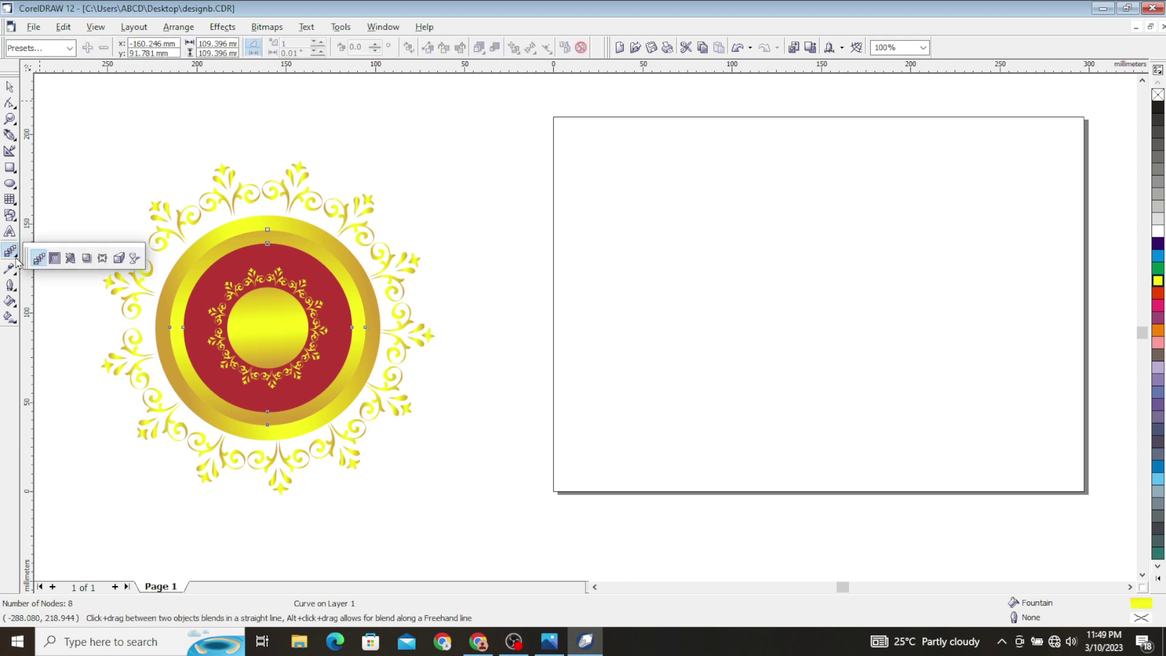
pyautogui.click(89, 259)
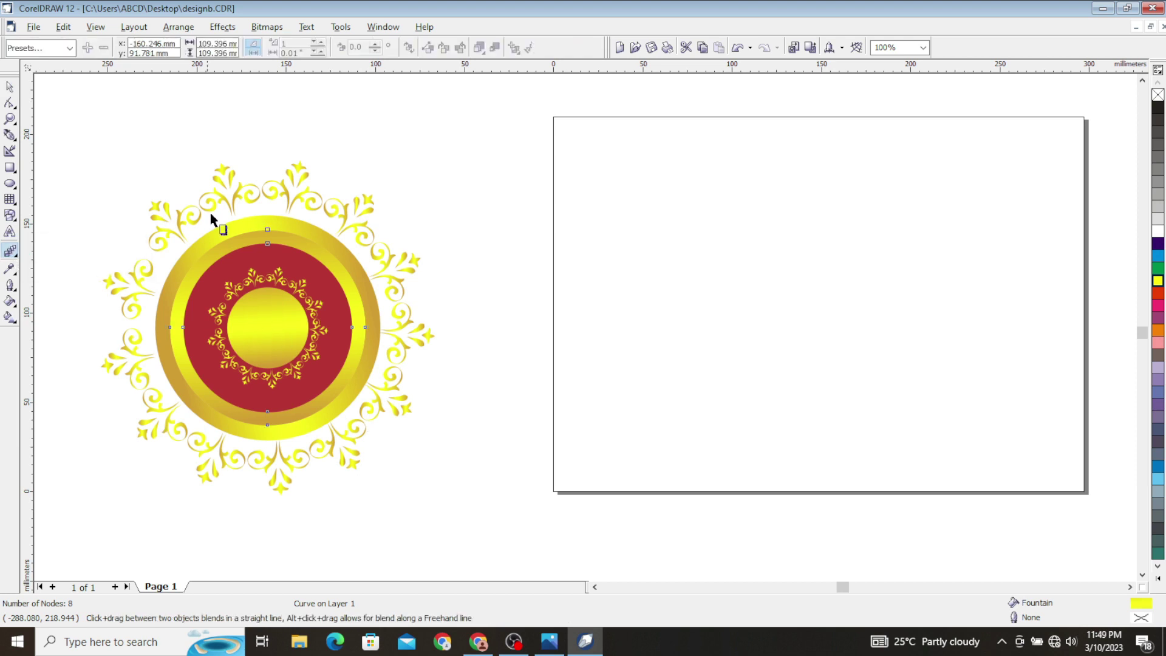
pyautogui.click(70, 48)
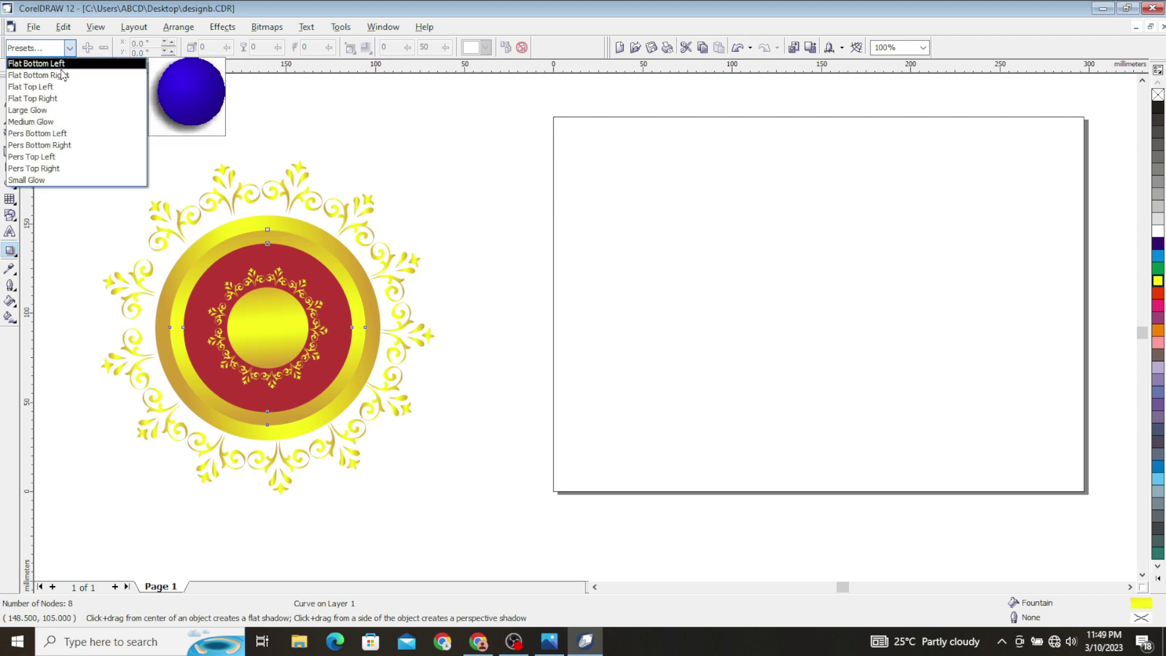
pyautogui.click(63, 75)
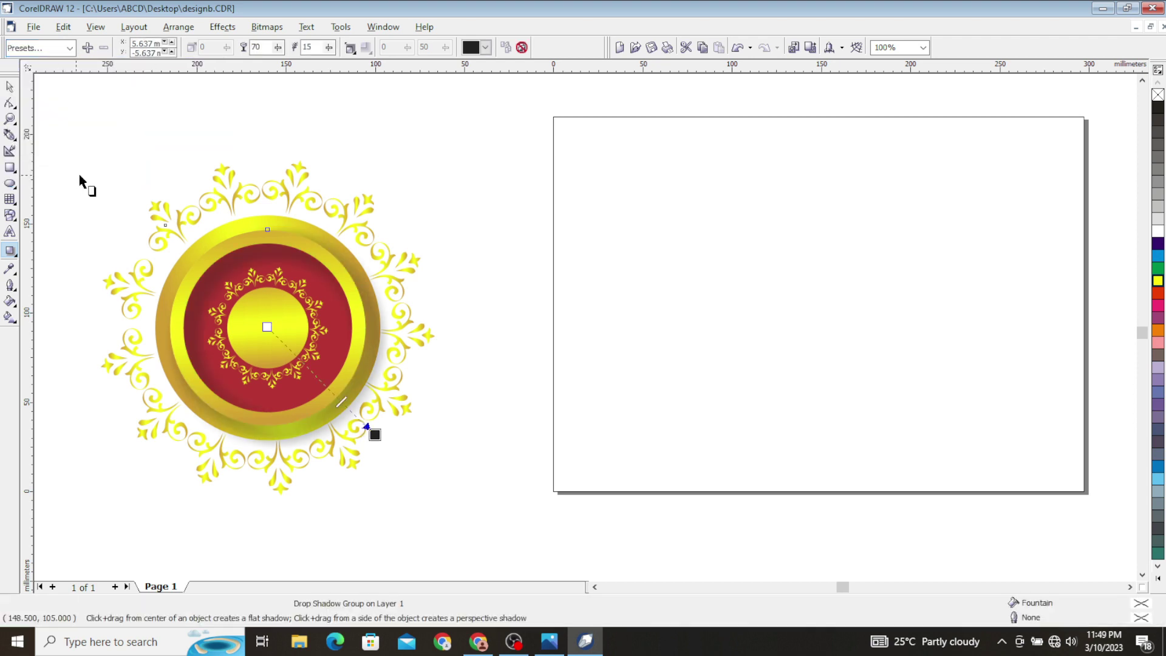
pyautogui.moveTo(374, 435); pyautogui.dragTo(315, 386)
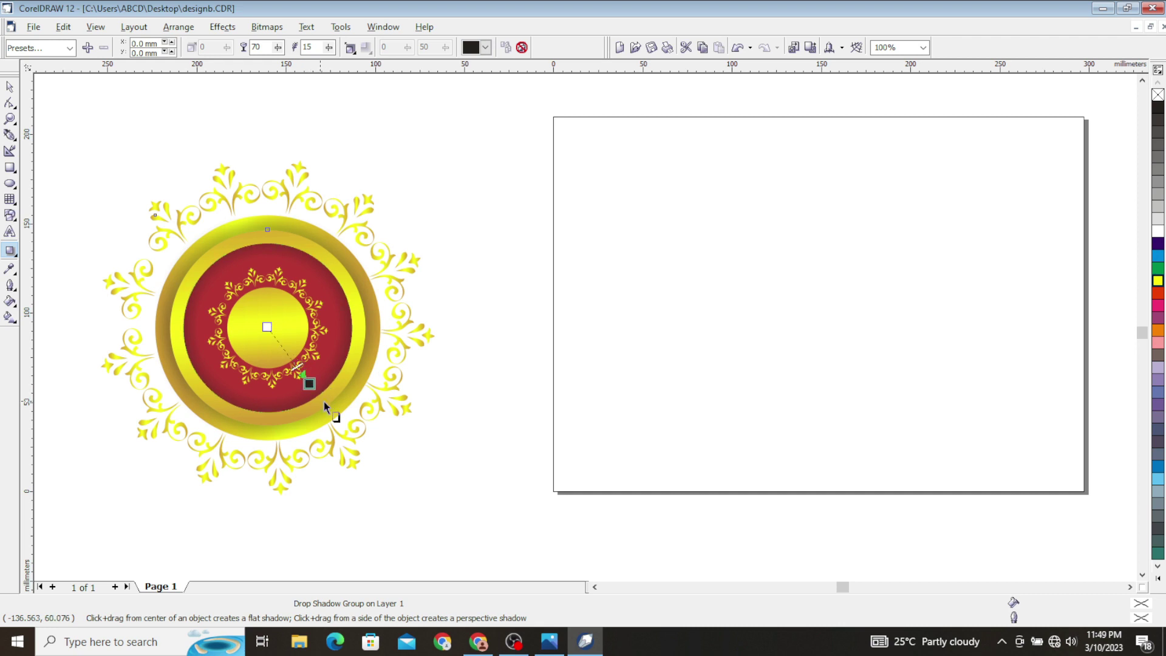
pyautogui.press('space')
pyautogui.moveTo(49, 102); pyautogui.dragTo(487, 539)
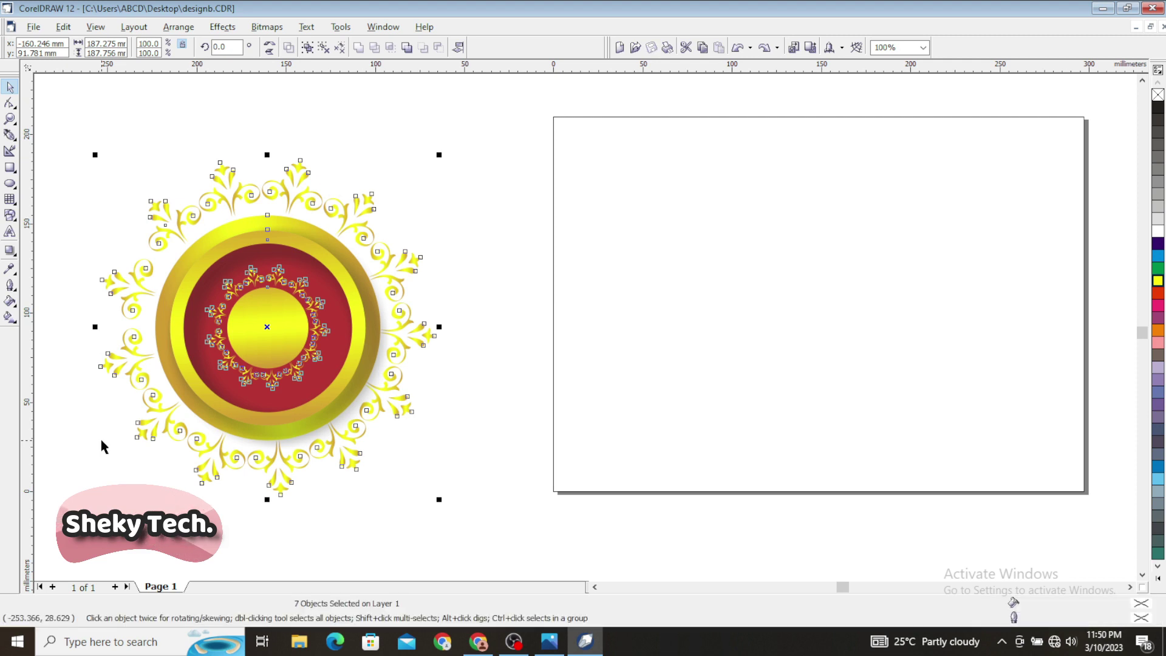
# Group the seven mandala parts with Ctrl+G, move the group onto the page and zoom in.
pyautogui.hotkey('ctrl', 'g')
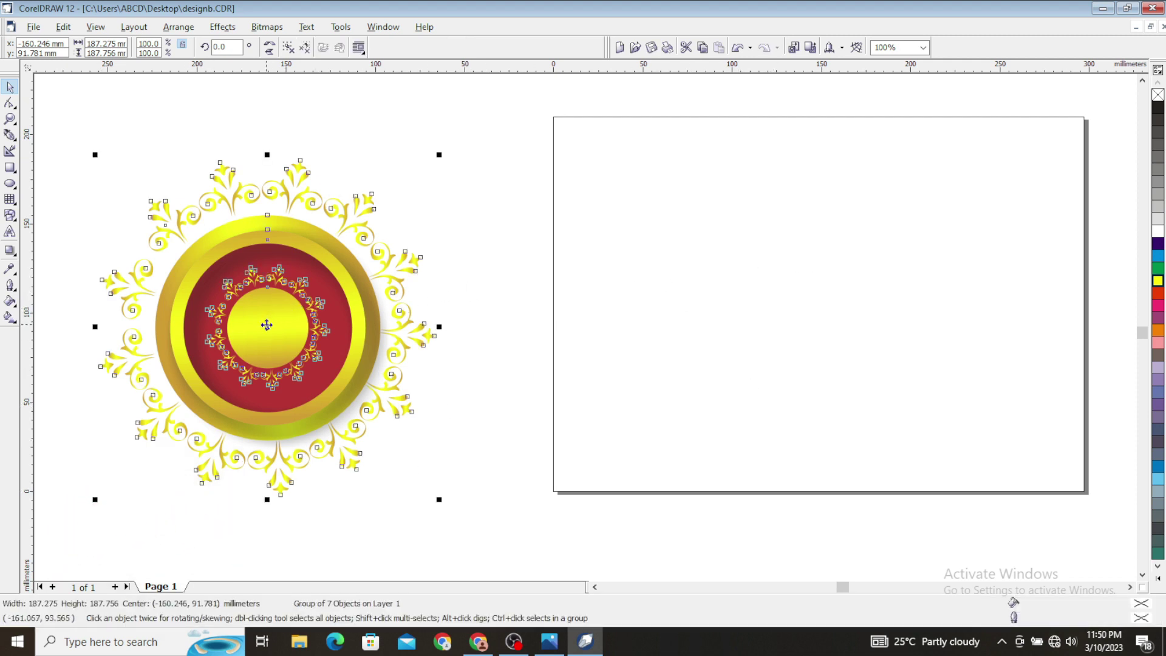
pyautogui.moveTo(267, 325); pyautogui.dragTo(843, 304)
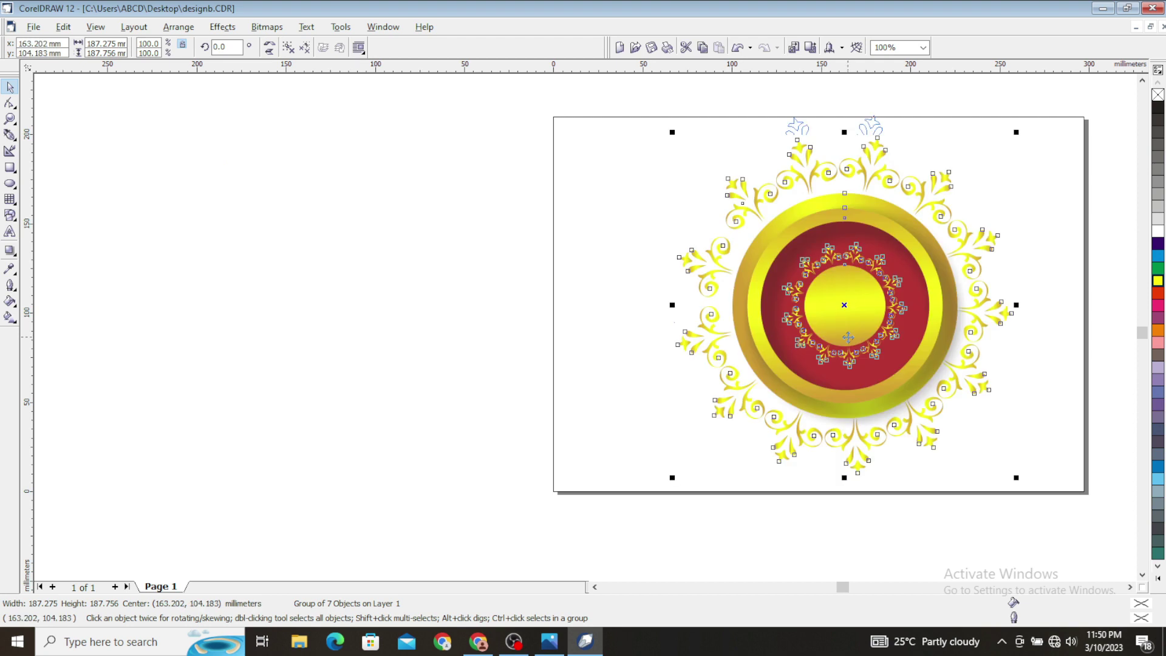
pyautogui.click(10, 119)
pyautogui.moveTo(519, 104); pyautogui.dragTo(1111, 524)
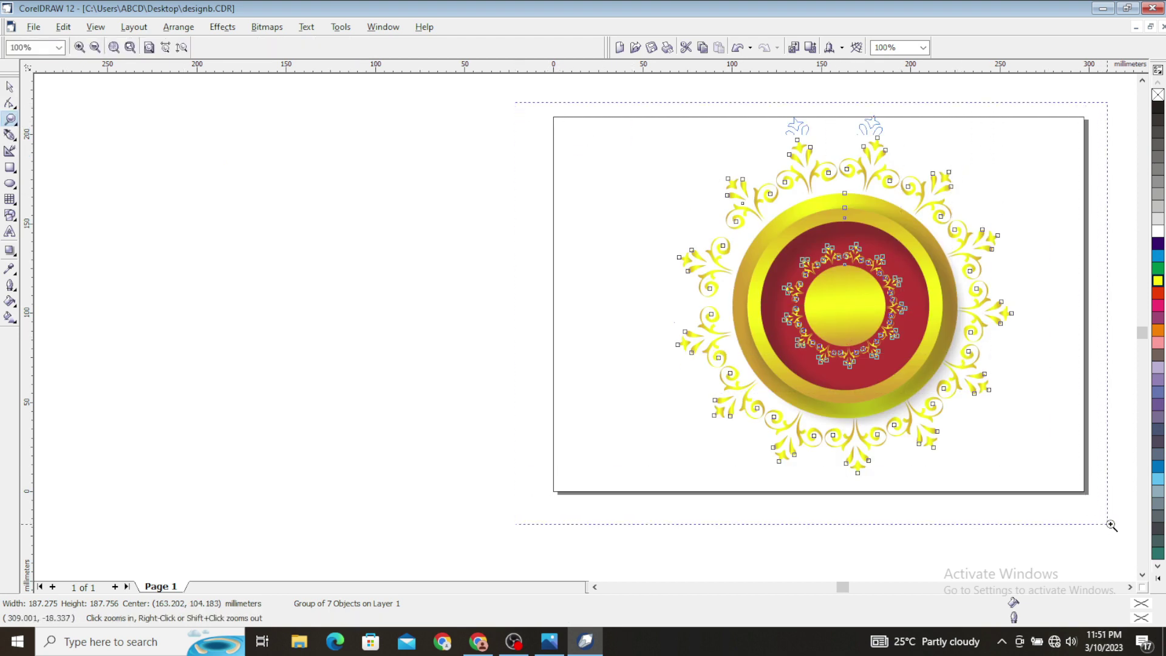
pyautogui.click(10, 87)
pyautogui.click(855, 168)
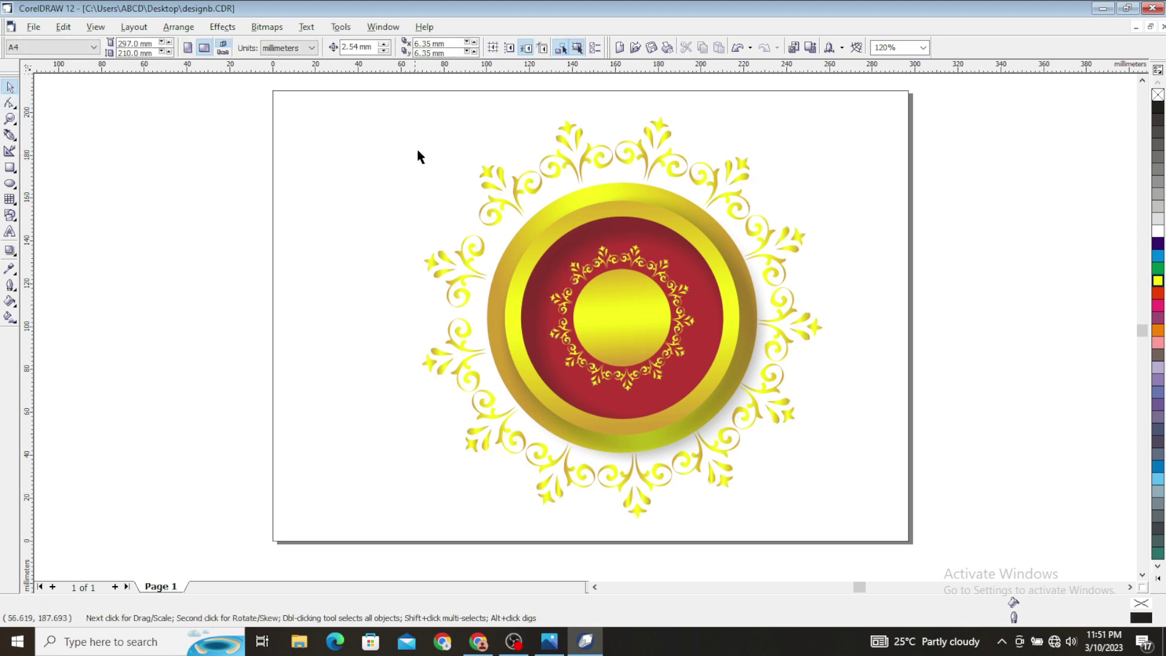
# Add a black page-sized background rectangle and shift the mandala left to centre it.
pyautogui.click(11, 168)
pyautogui.press('space')
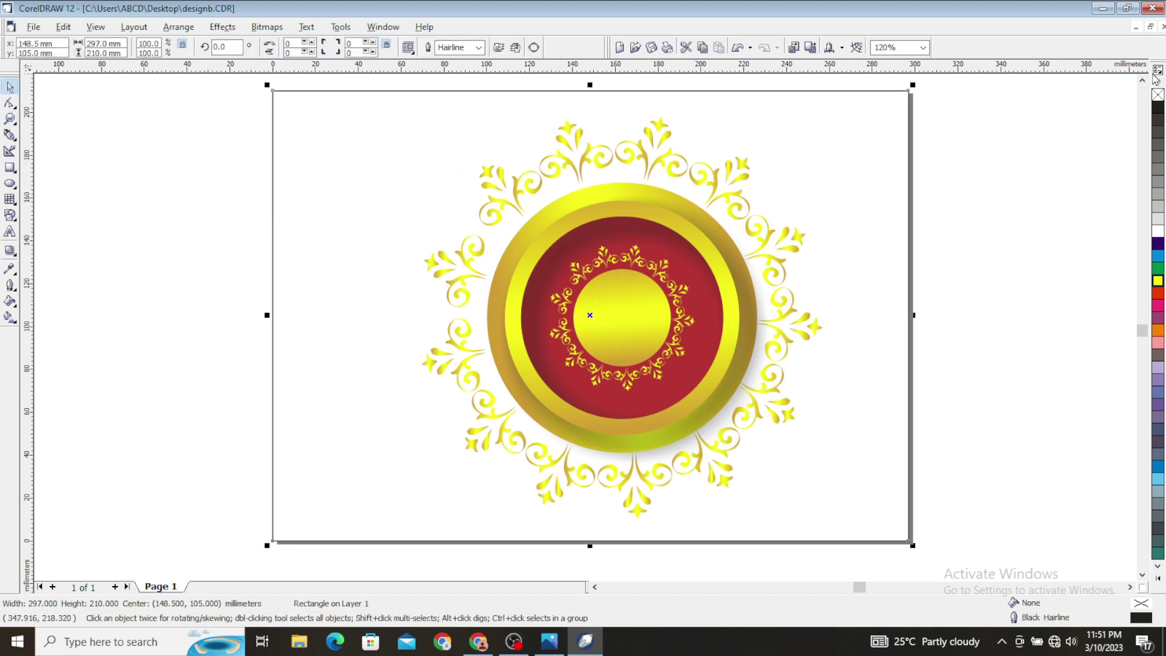
pyautogui.click(1158, 108)
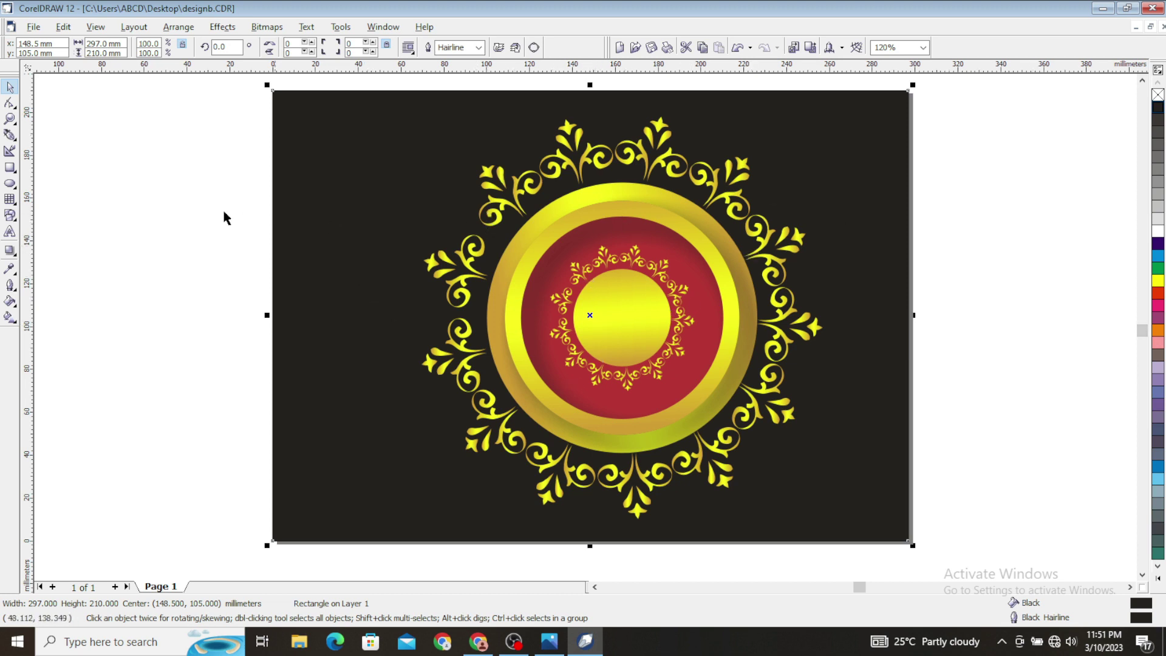
pyautogui.click(194, 174)
pyautogui.moveTo(205, 80); pyautogui.dragTo(967, 562)
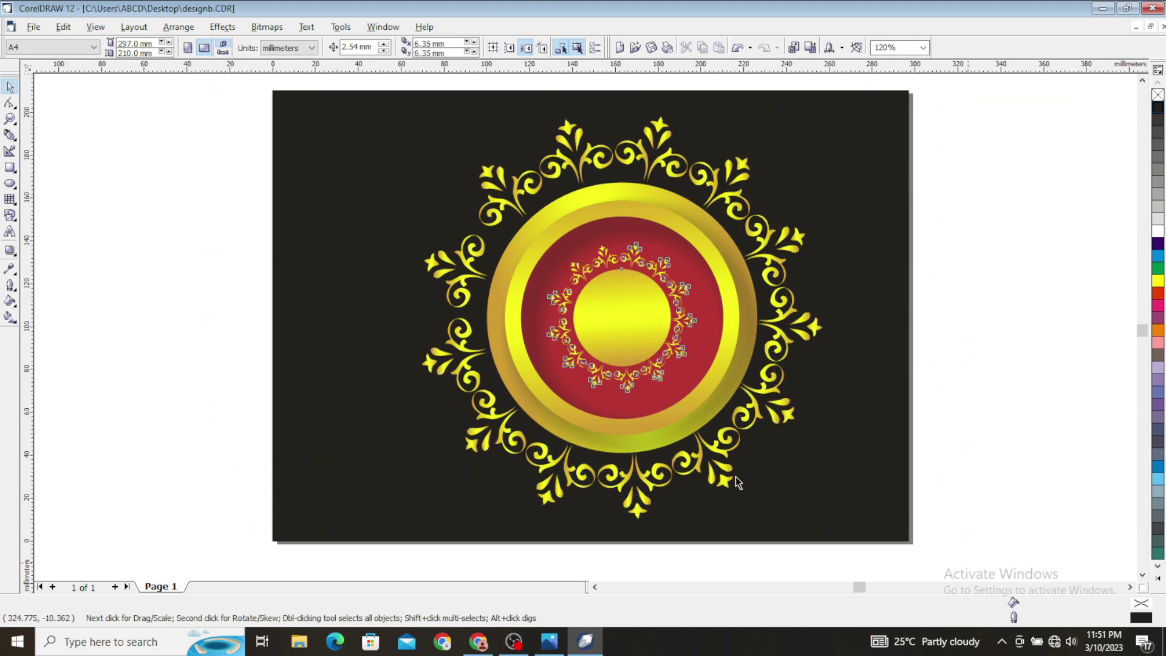
pyautogui.moveTo(697, 441); pyautogui.dragTo(666, 442)
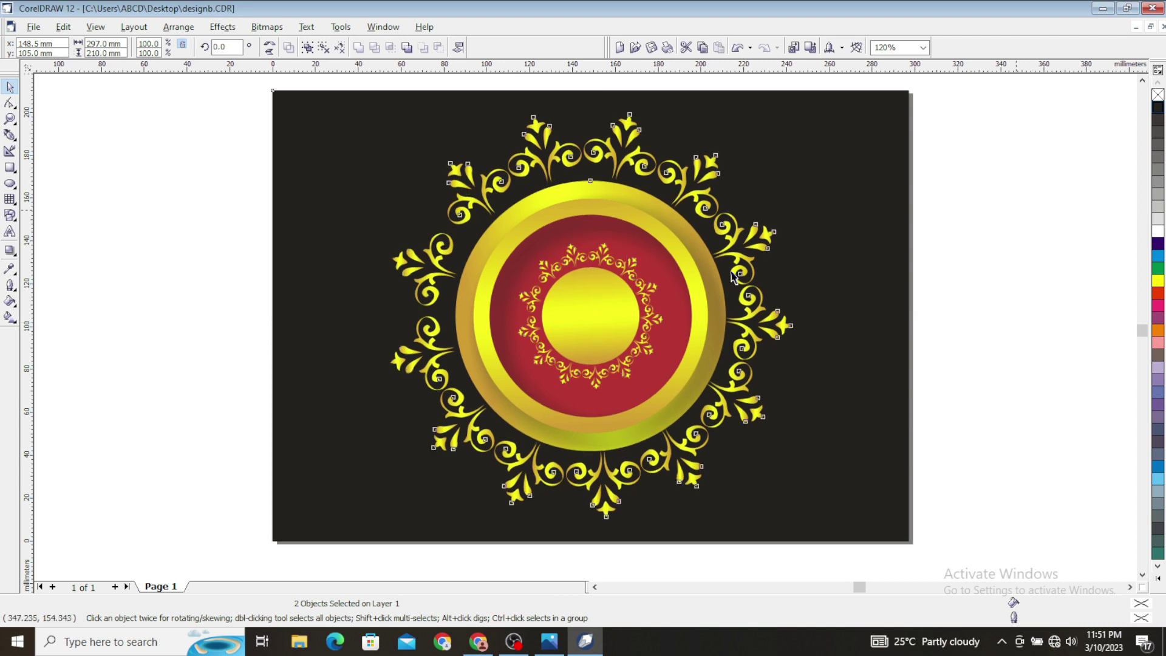
pyautogui.press('Escape')
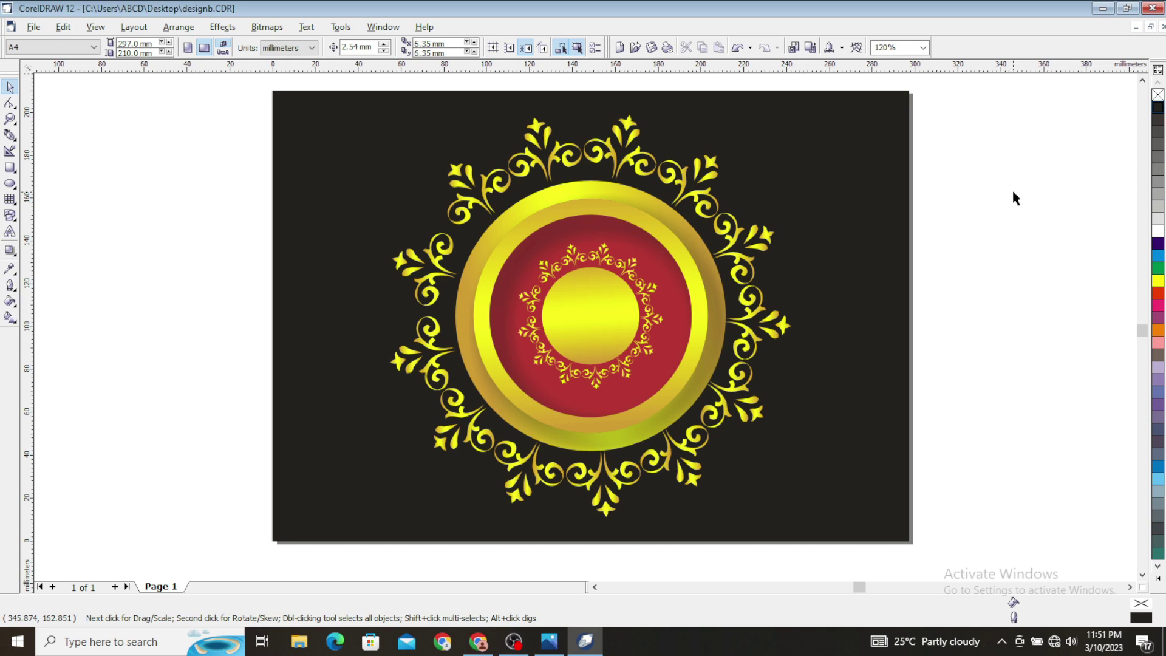
pyautogui.click(566, 204)
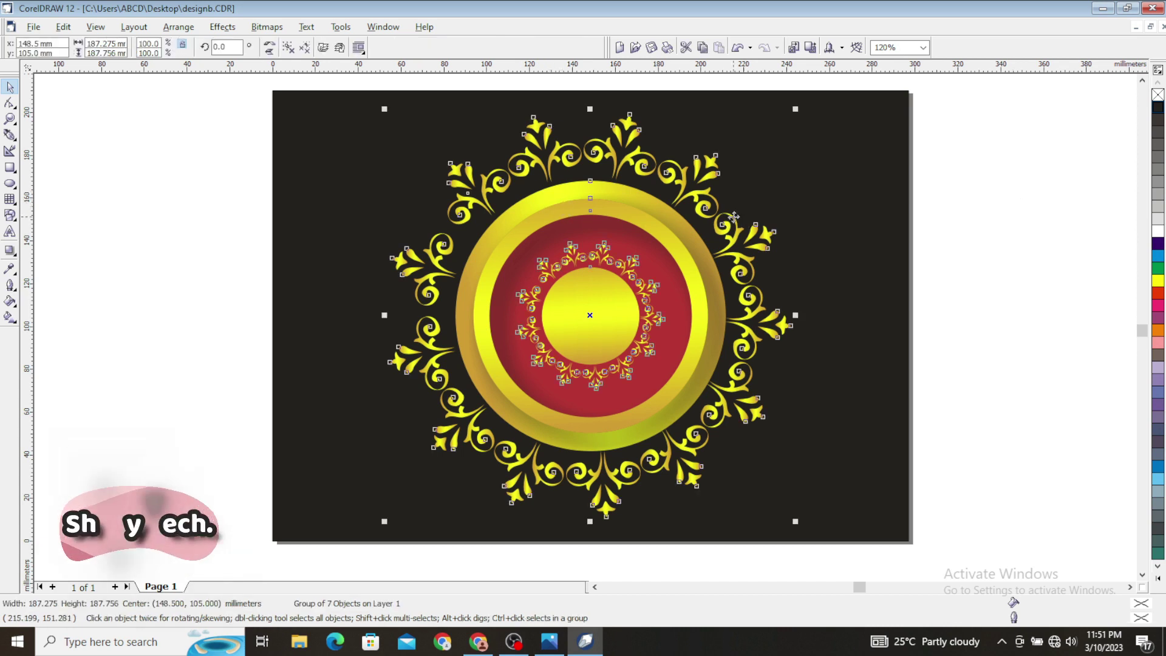
pyautogui.click(996, 213)
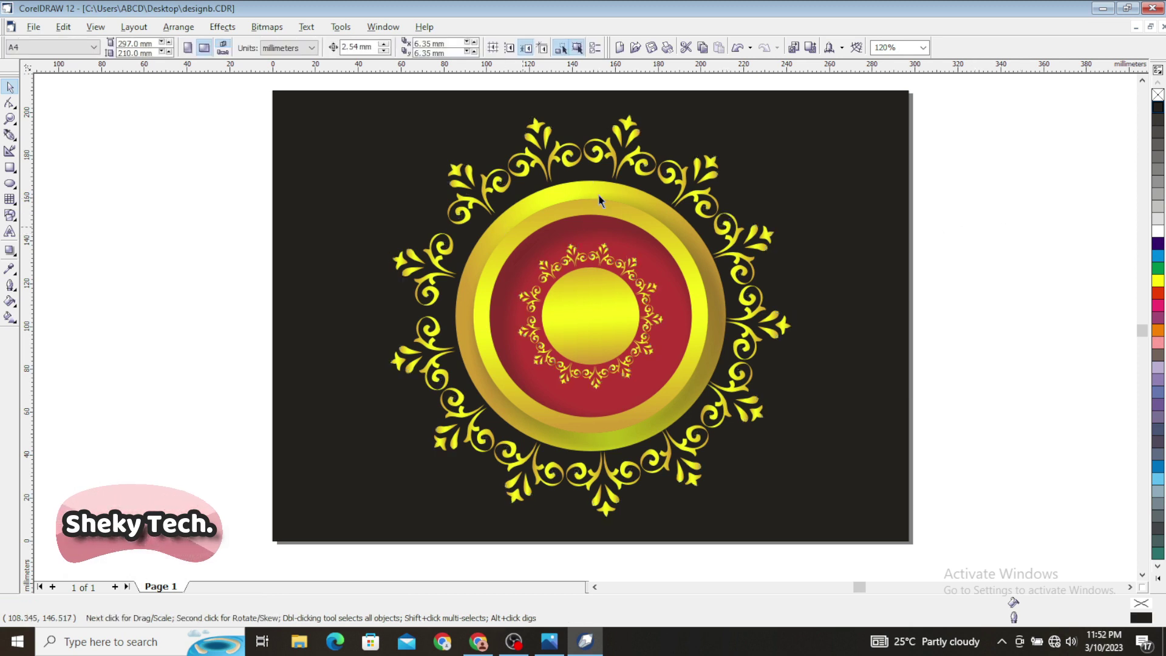
pyautogui.click(575, 199)
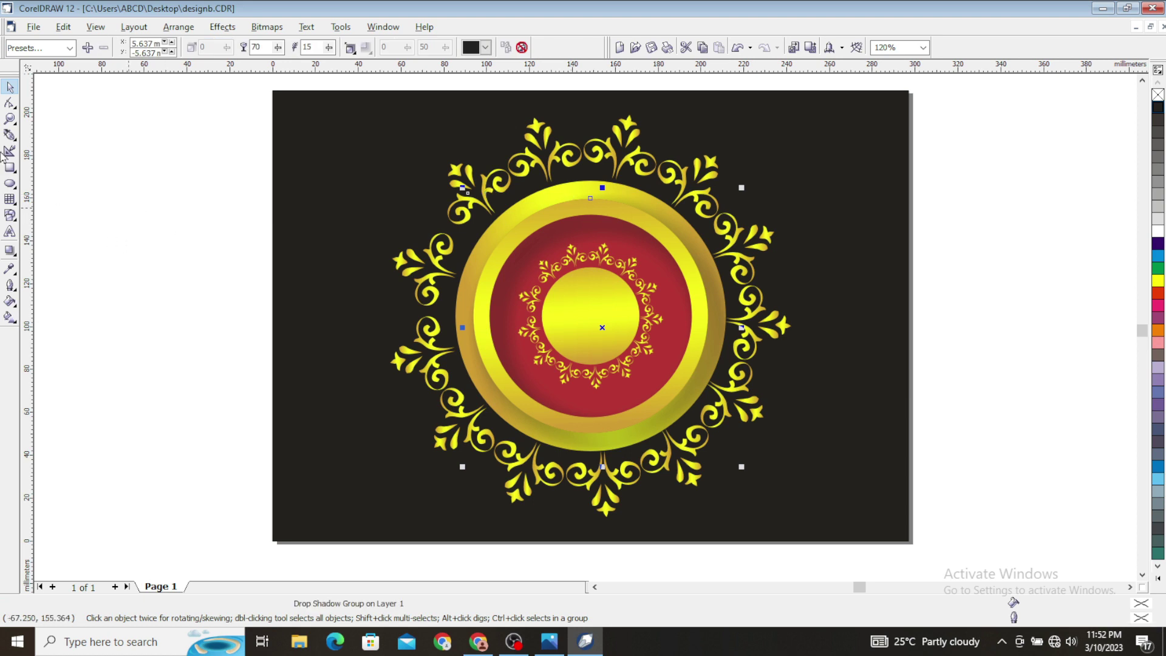
pyautogui.click(153, 207)
pyautogui.click(516, 207)
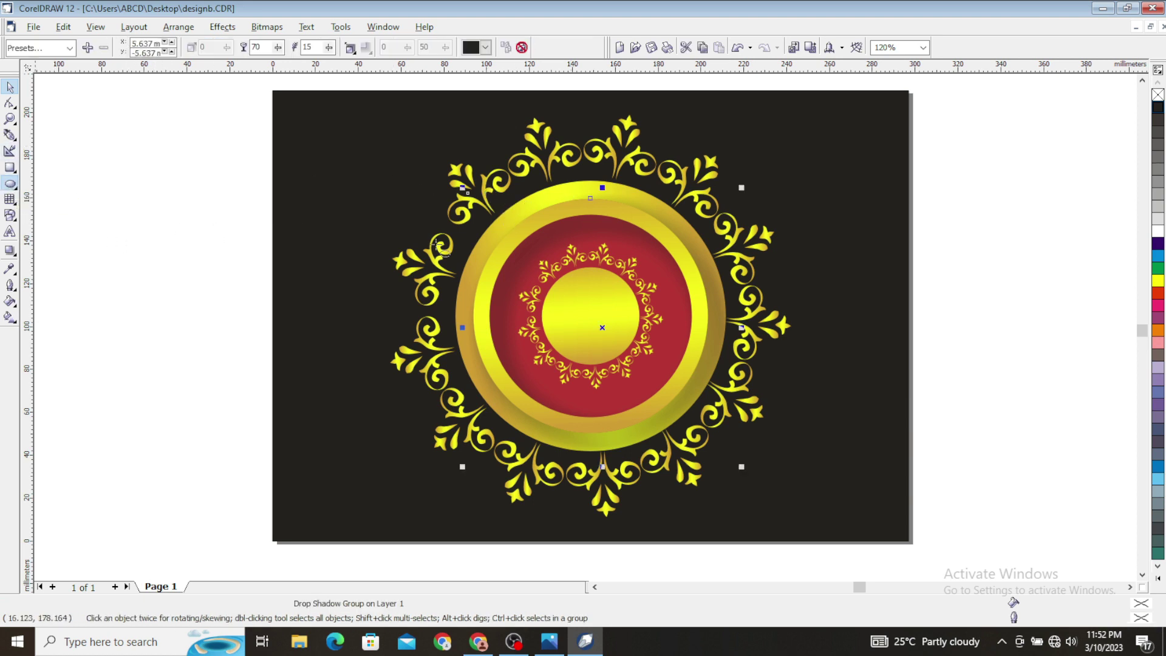
pyautogui.click(10, 185)
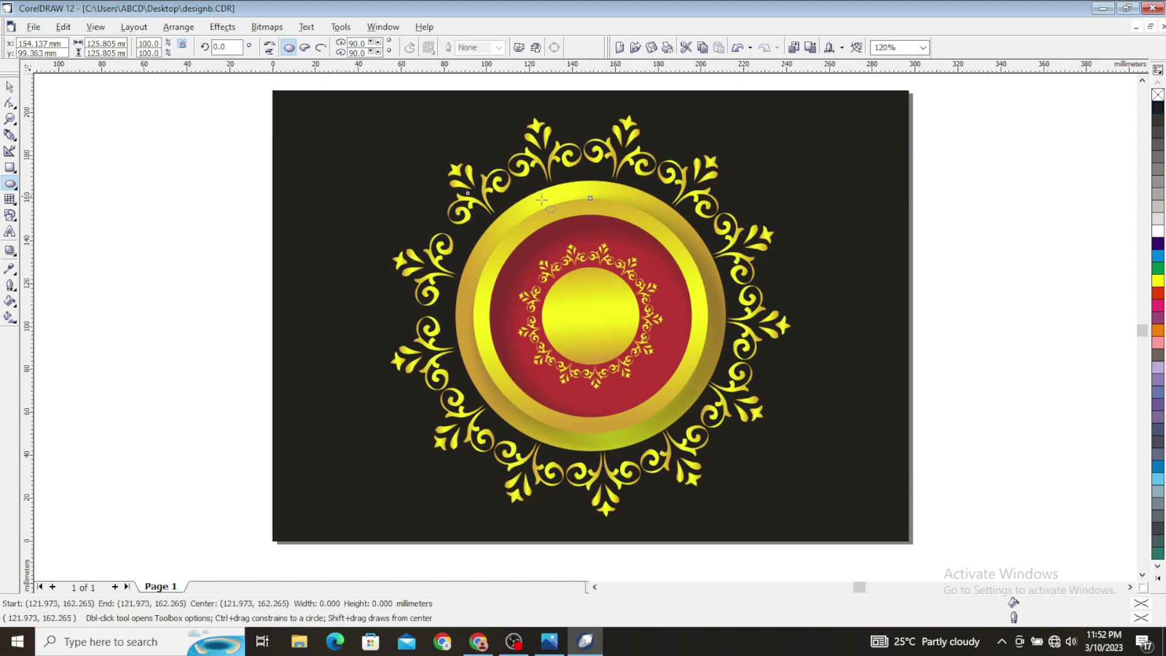
# Draw a small circle on the gold ring's upper-left rim, scaled to about 74% (roughly 5 mm).
pyautogui.moveTo(534, 192); pyautogui.dragTo(548, 206)
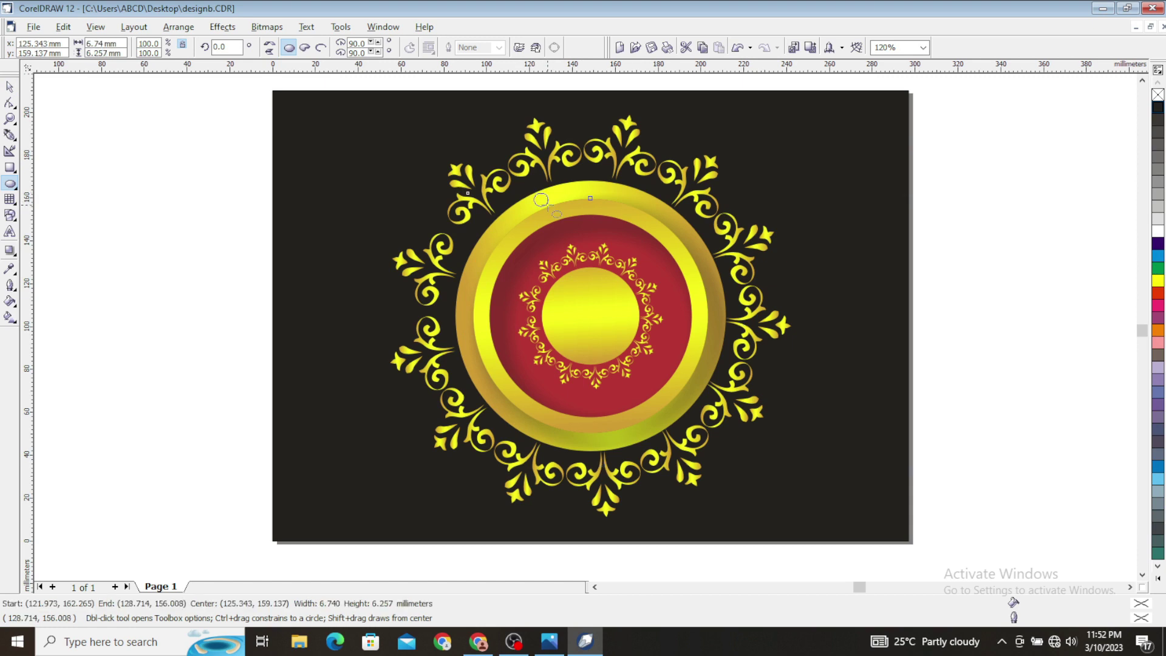
pyautogui.press('z')
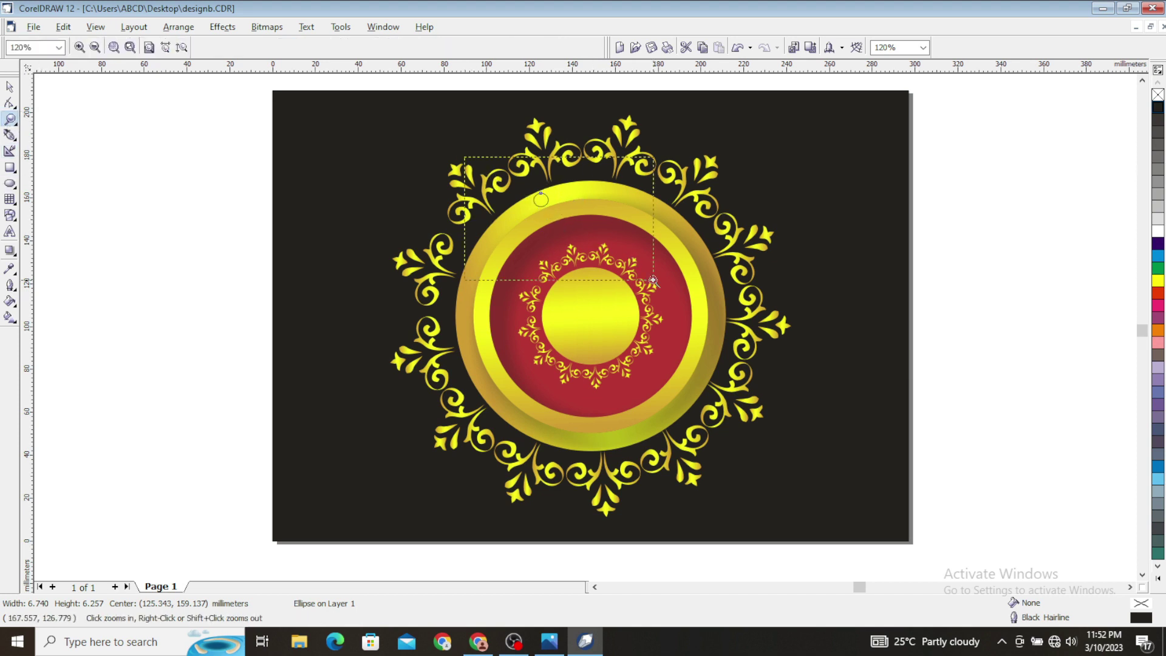
pyautogui.click(653, 281)
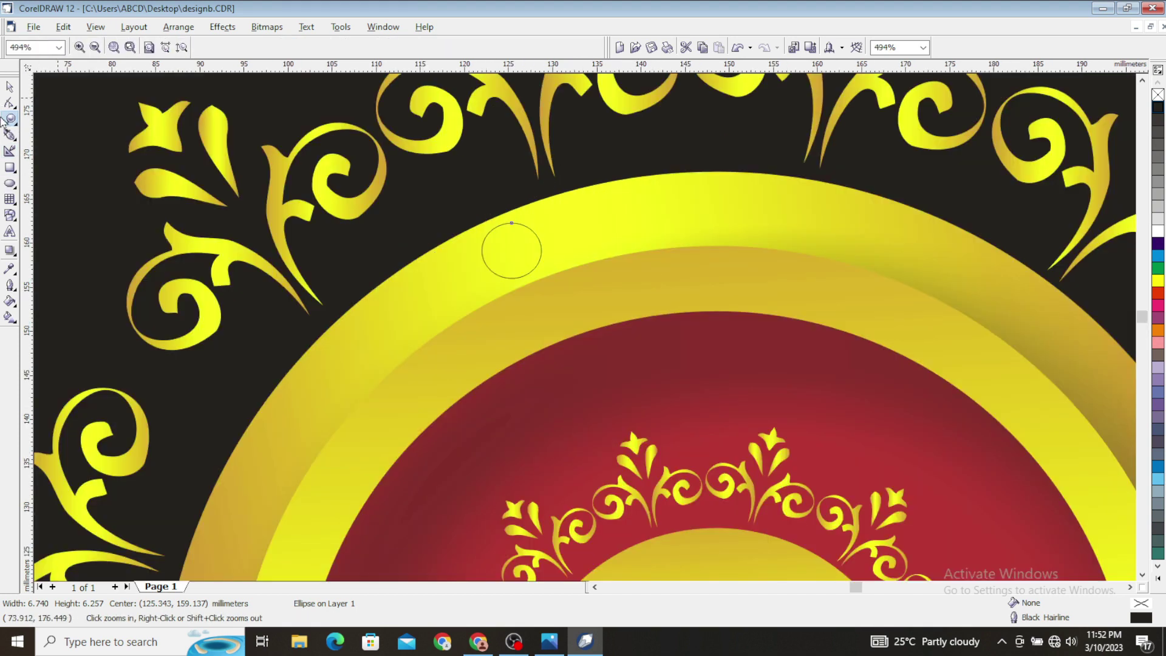
pyautogui.click(9, 88)
pyautogui.moveTo(511, 250); pyautogui.dragTo(463, 271)
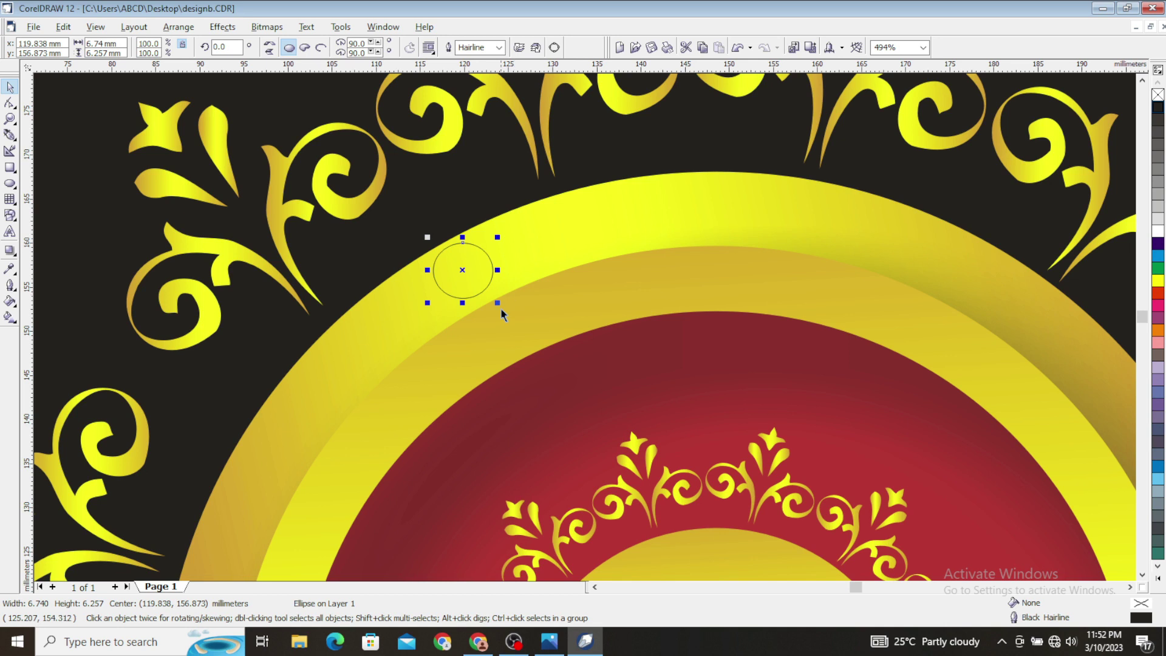
pyautogui.moveTo(499, 305); pyautogui.dragTo(498, 302)
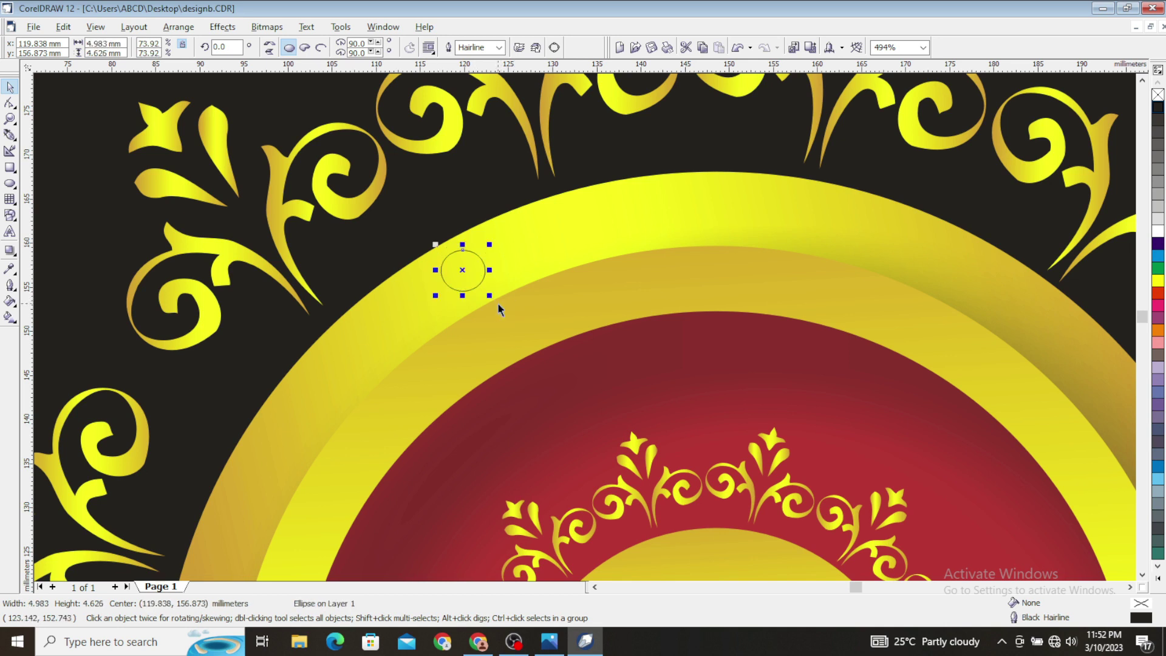
pyautogui.moveTo(463, 270); pyautogui.dragTo(467, 271)
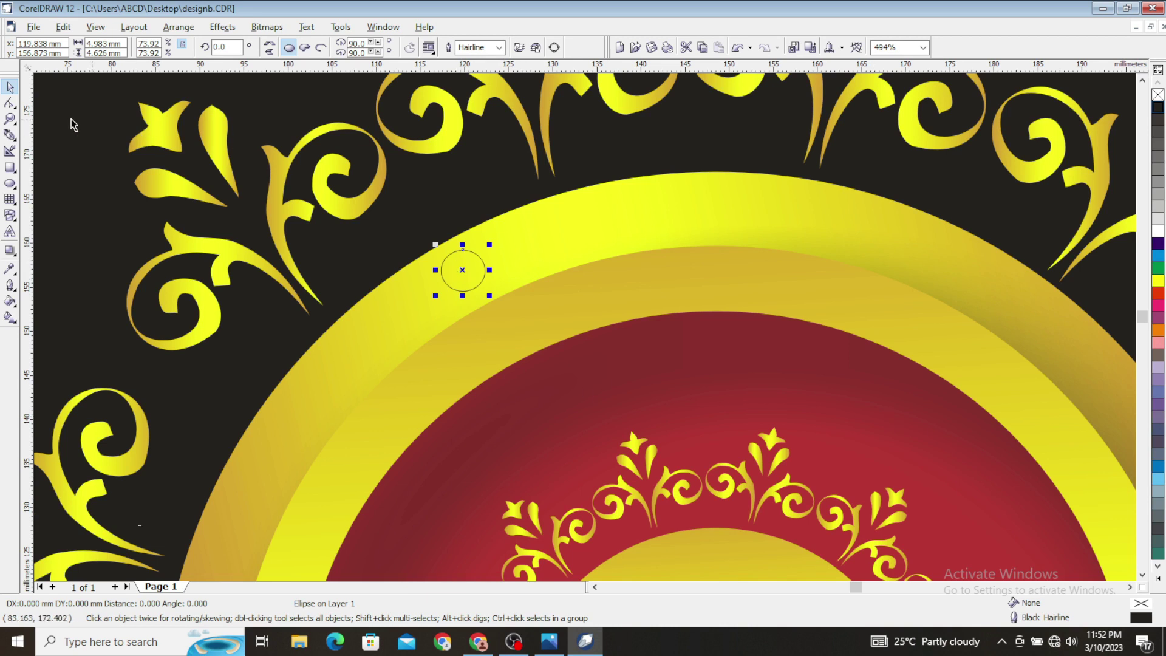
pyautogui.click(9, 118)
pyautogui.hotkey('shift', 'F4')
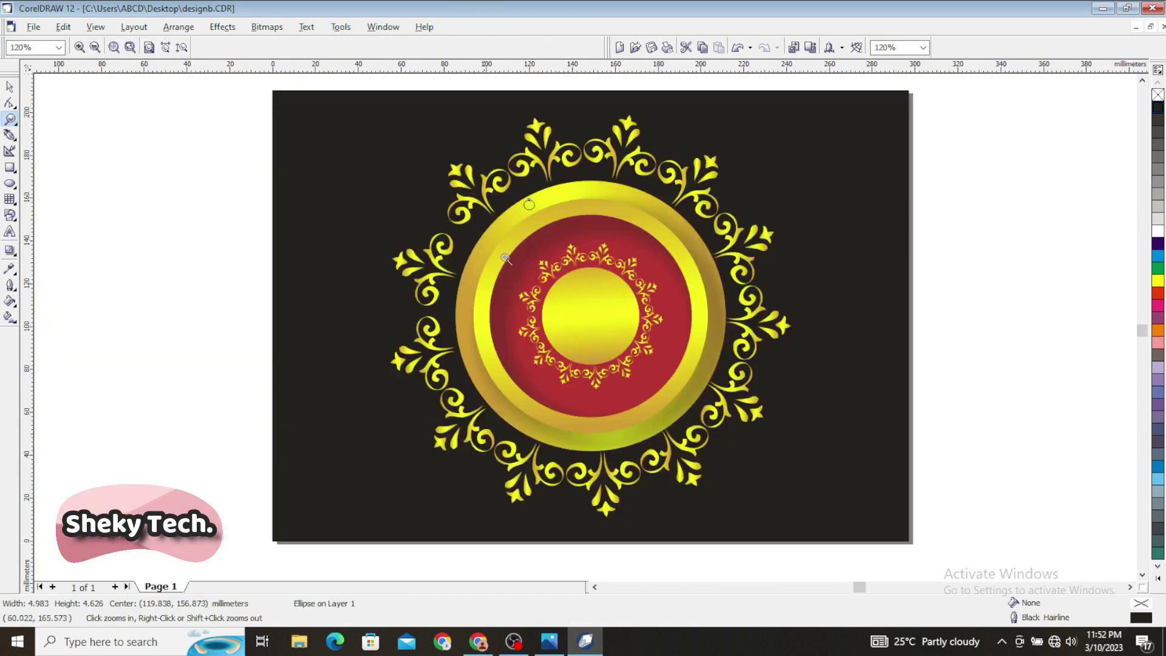
# Move the small circle's rotation centre to the page centre and repeat rotated copies around the ring.
pyautogui.click(9, 87)
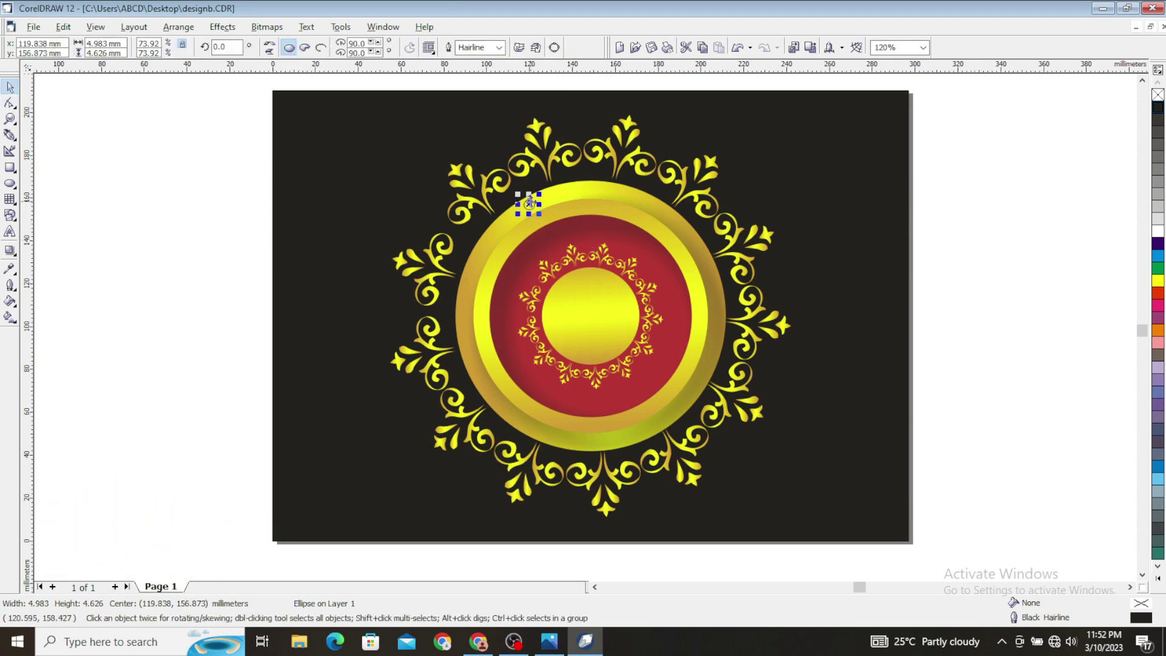
pyautogui.click(528, 204)
pyautogui.moveTo(529, 205); pyautogui.dragTo(590, 324)
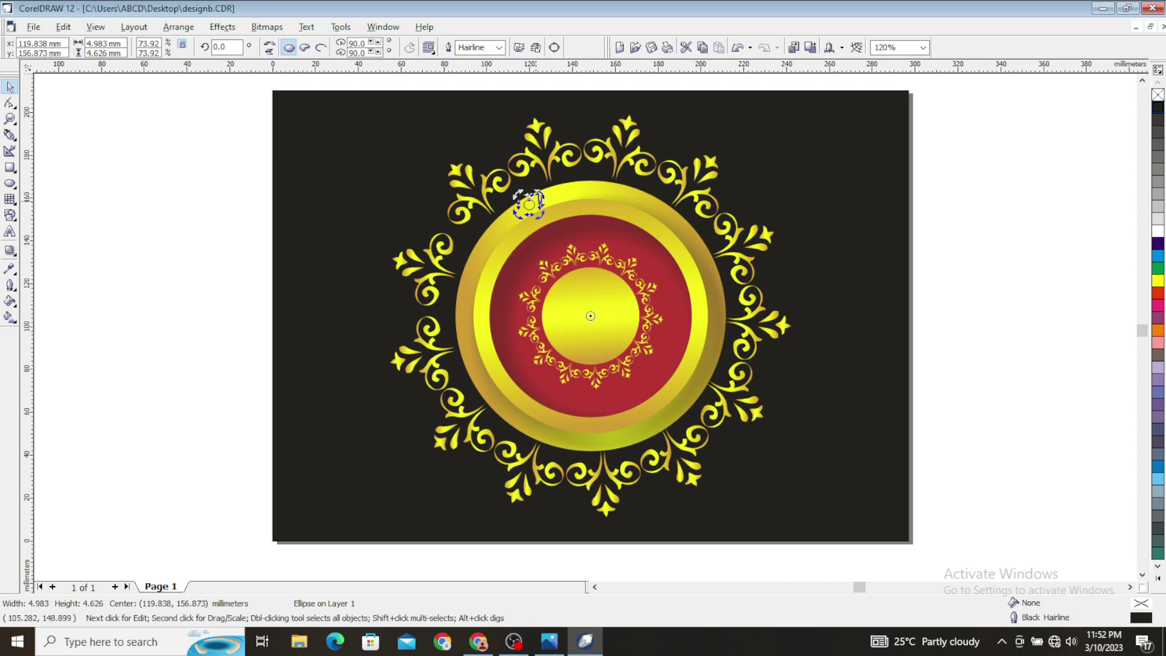
pyautogui.moveTo(540, 194); pyautogui.dragTo(591, 191)
pyautogui.hotkey('ctrl', 'r')
pyautogui.hotkey('ctrl', 'r')
pyautogui.hotkey('ctrl', 'r')
pyautogui.hotkey('ctrl', 'r')
pyautogui.hotkey('ctrl', 'r')
pyautogui.hotkey('ctrl', 'r')
pyautogui.hotkey('ctrl', 'r')
pyautogui.hotkey('ctrl', 'r')
pyautogui.hotkey('ctrl', 'r')
pyautogui.hotkey('ctrl', 'r')
pyautogui.hotkey('ctrl', 'r')
pyautogui.hotkey('ctrl', 'r')
pyautogui.hotkey('ctrl', 'r')
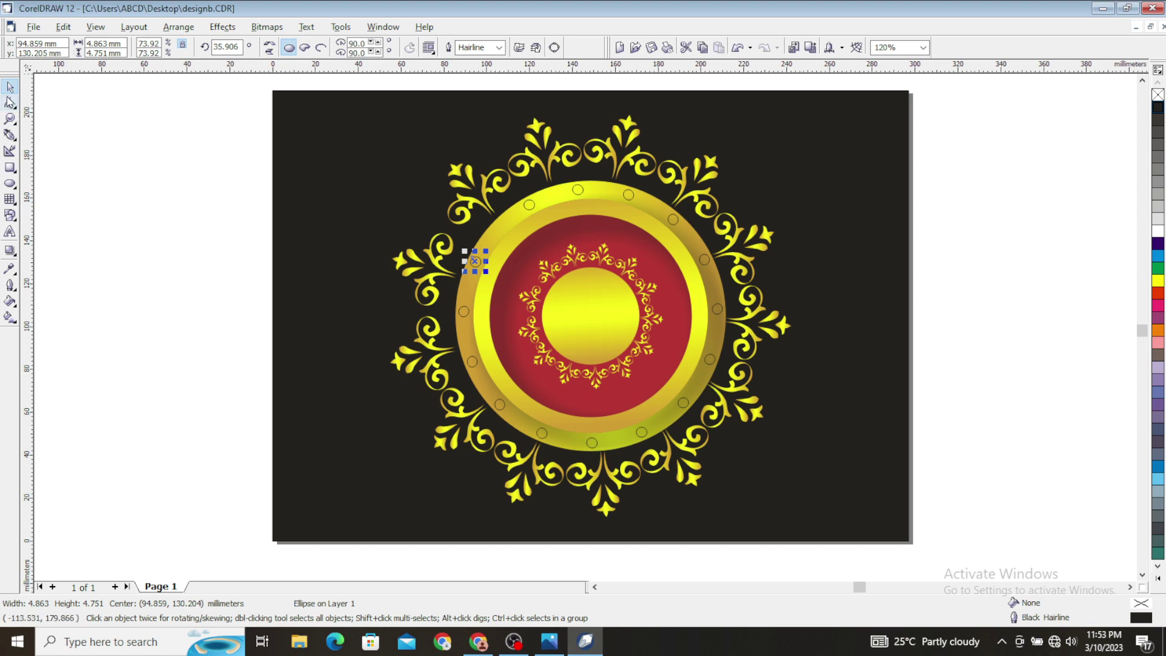
# Fill all 16 small ring circles black.
pyautogui.press('Escape')
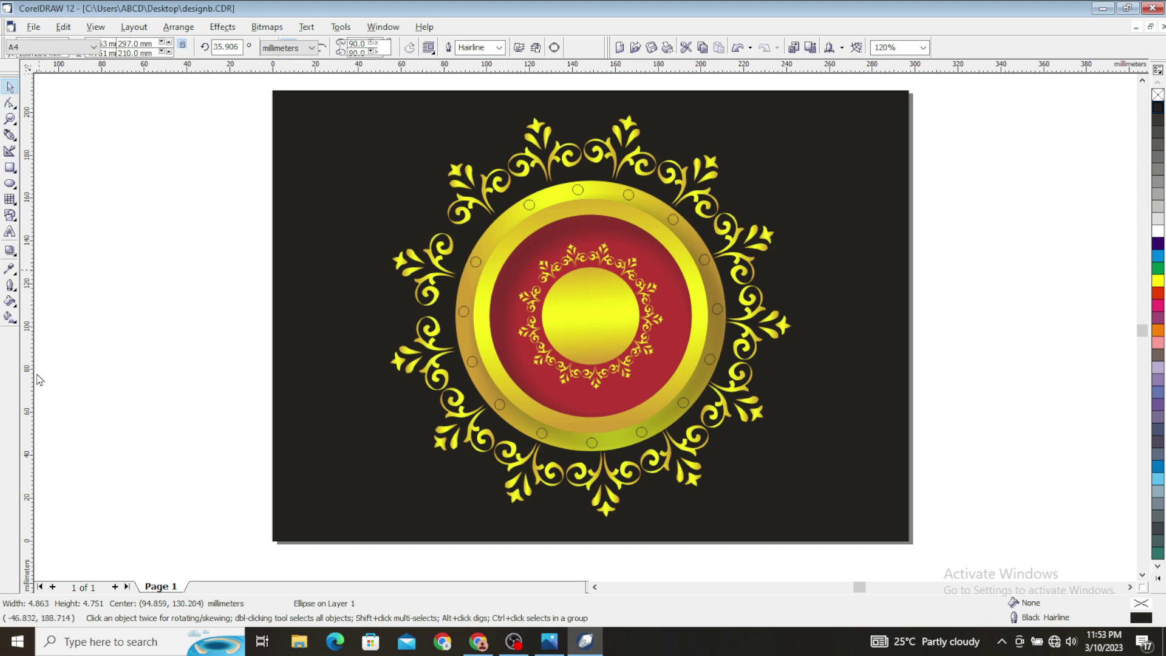
pyautogui.click(479, 264)
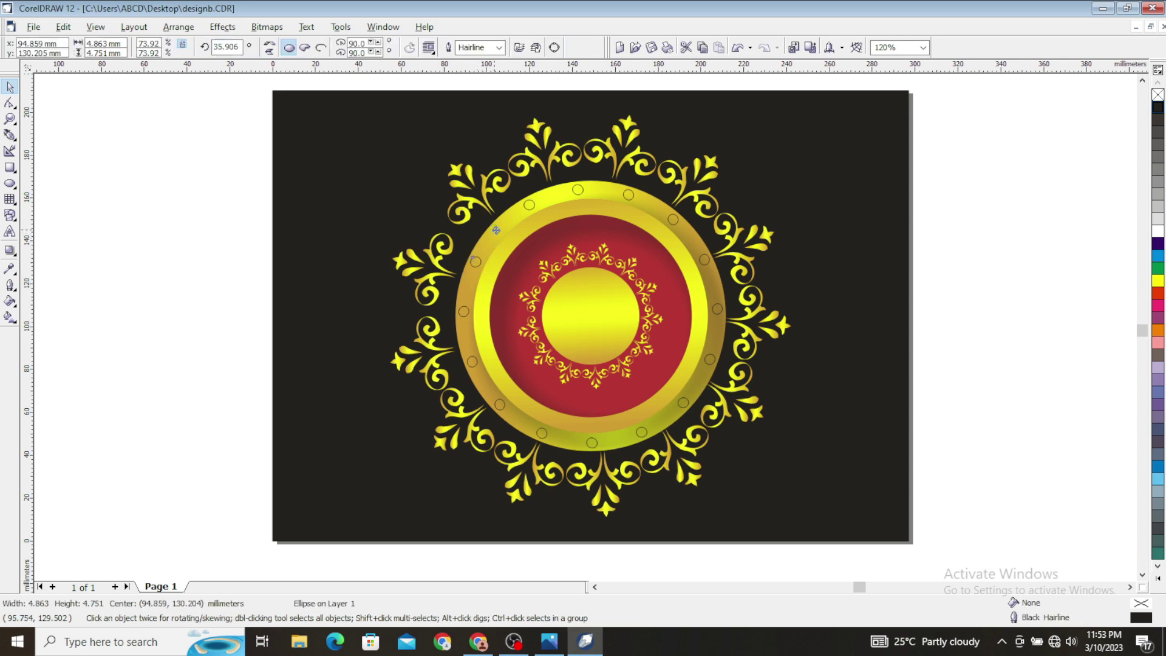
pyautogui.click(1044, 187)
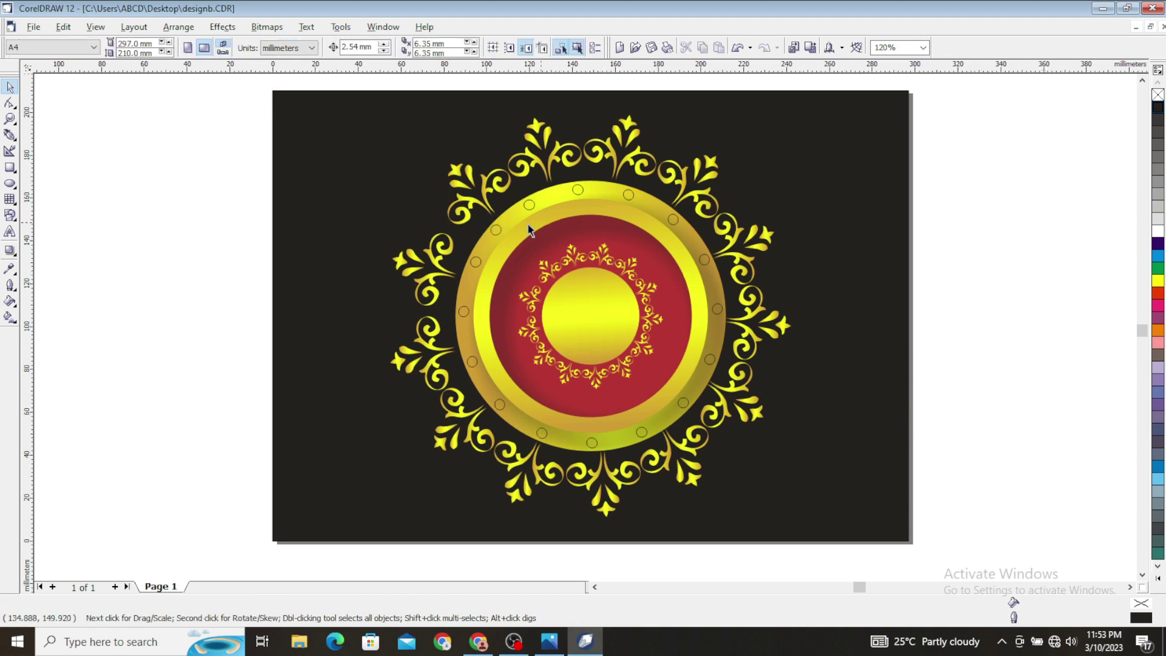
pyautogui.click(528, 205)
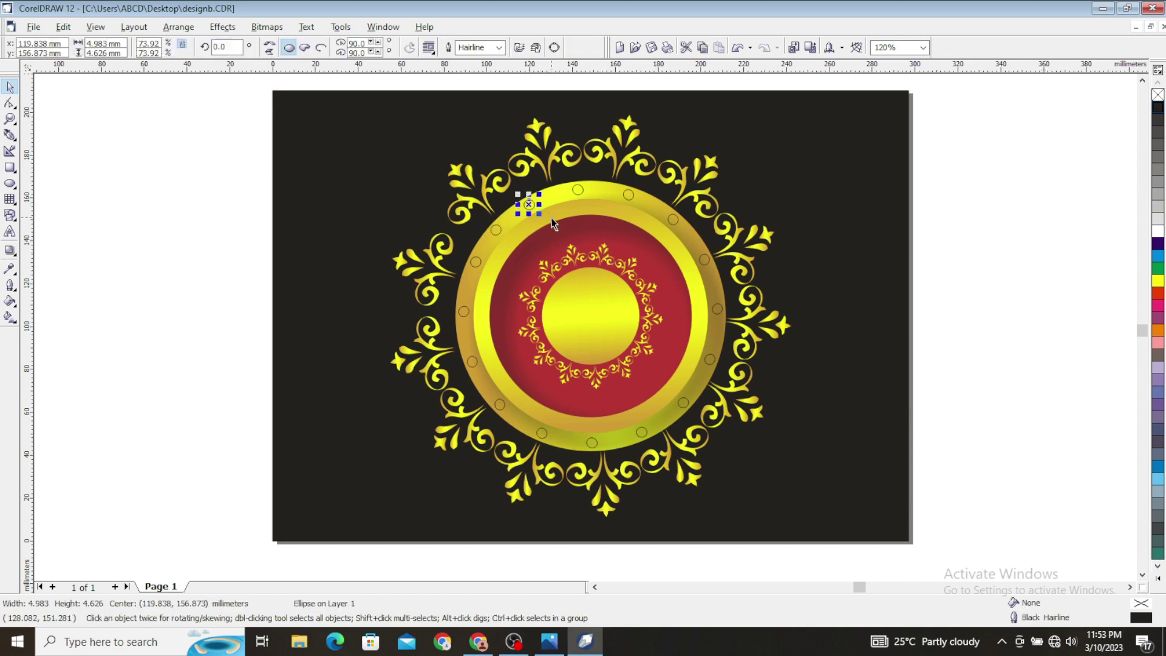
pyautogui.hotkey('ctrl', 'z')
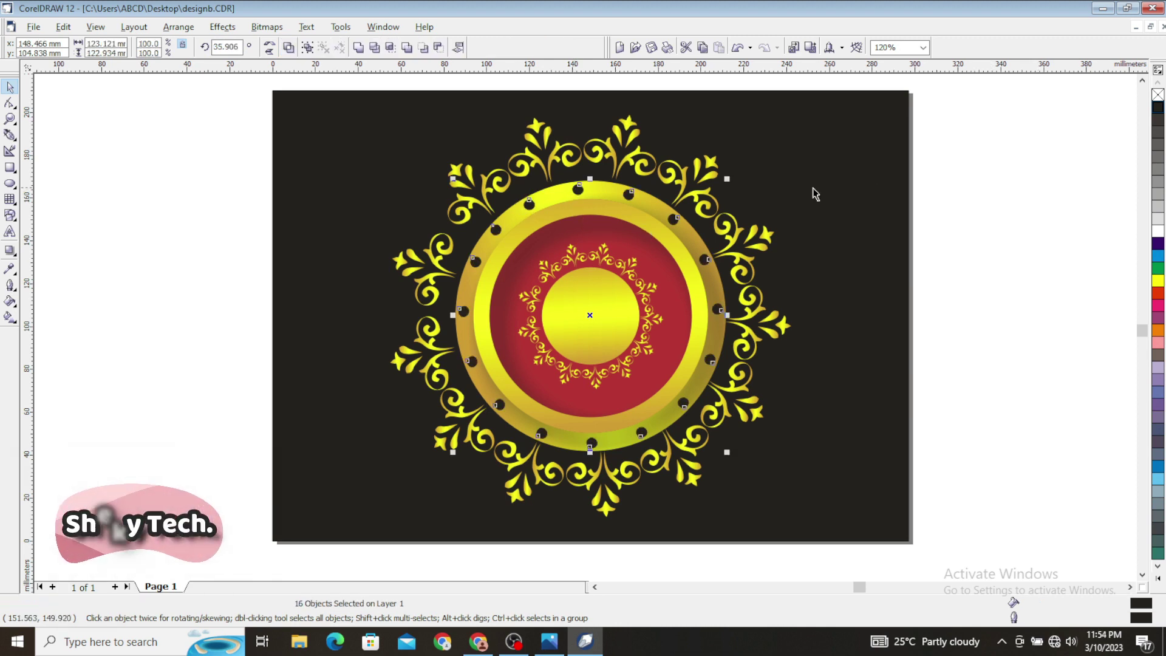
pyautogui.click(942, 246)
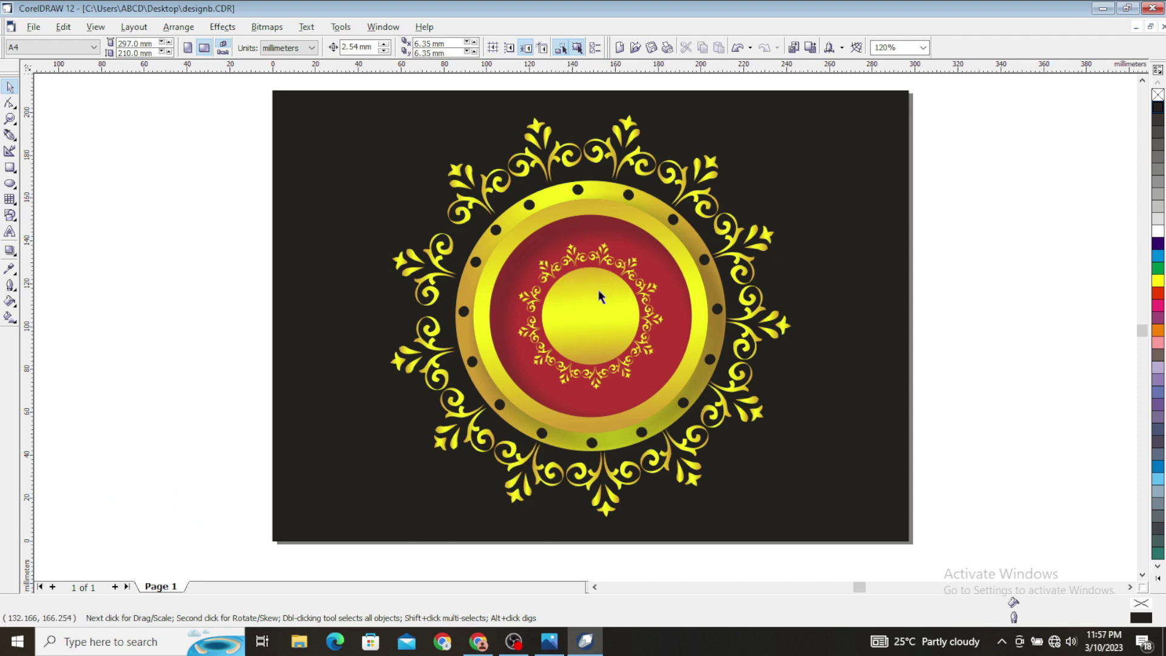
# Export the design to the Desktop as JPG 'flowr design', accepting the bitmap and JPEG defaults.
pyautogui.click(32, 27)
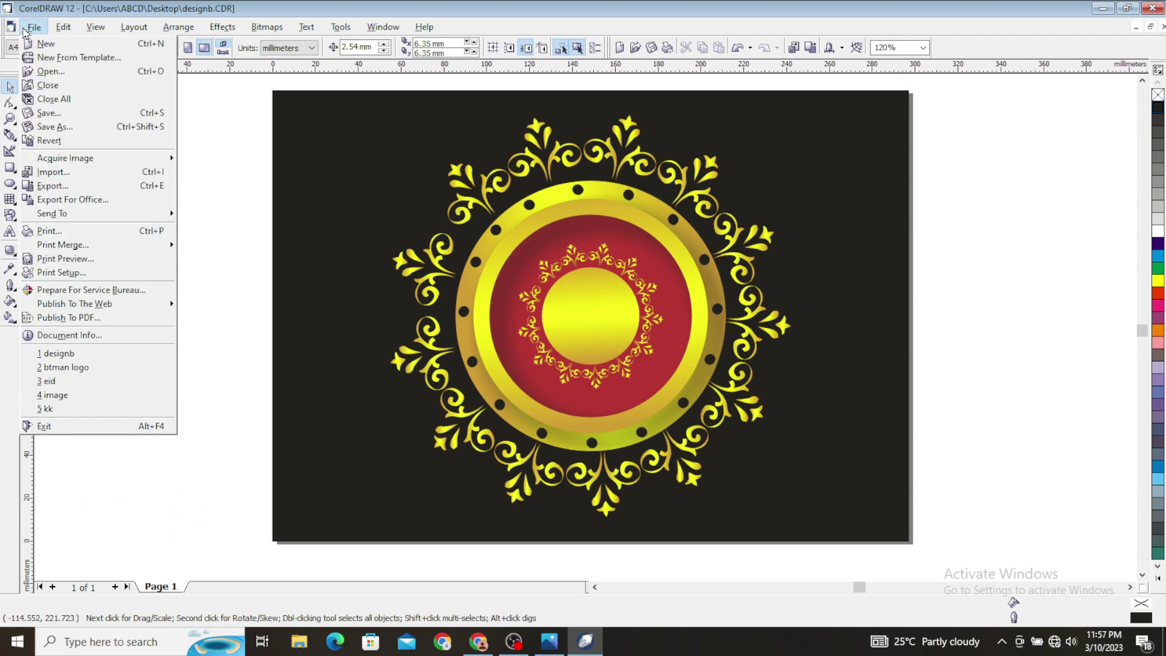
pyautogui.click(46, 186)
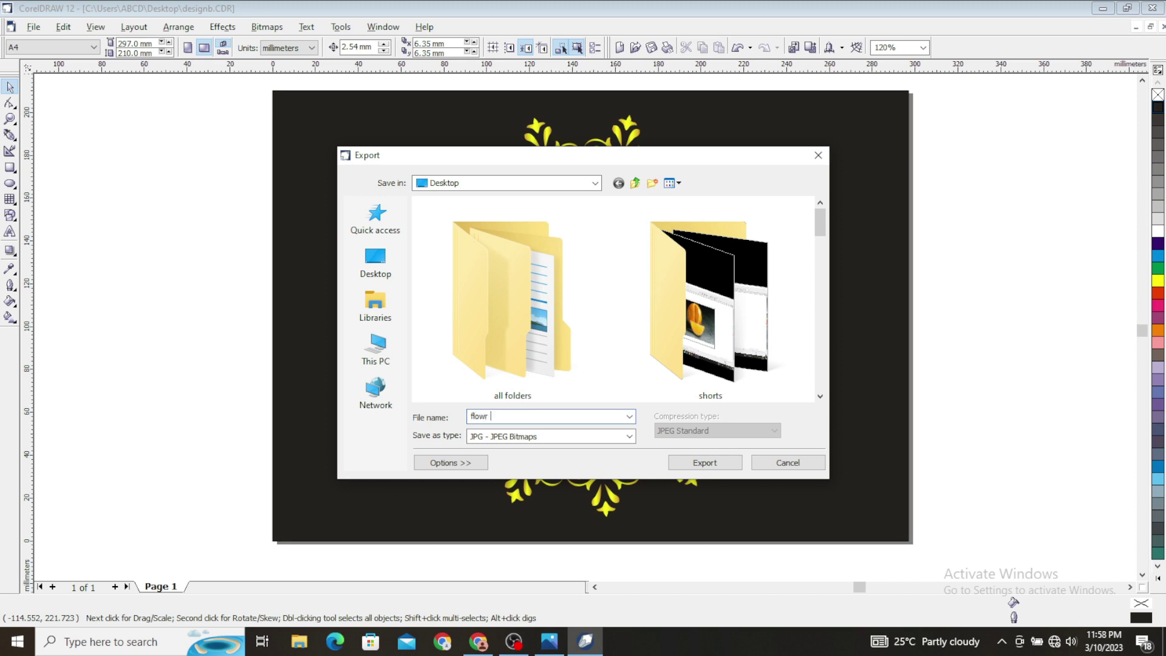
pyautogui.write('flowr design')
pyautogui.click(362, 267)
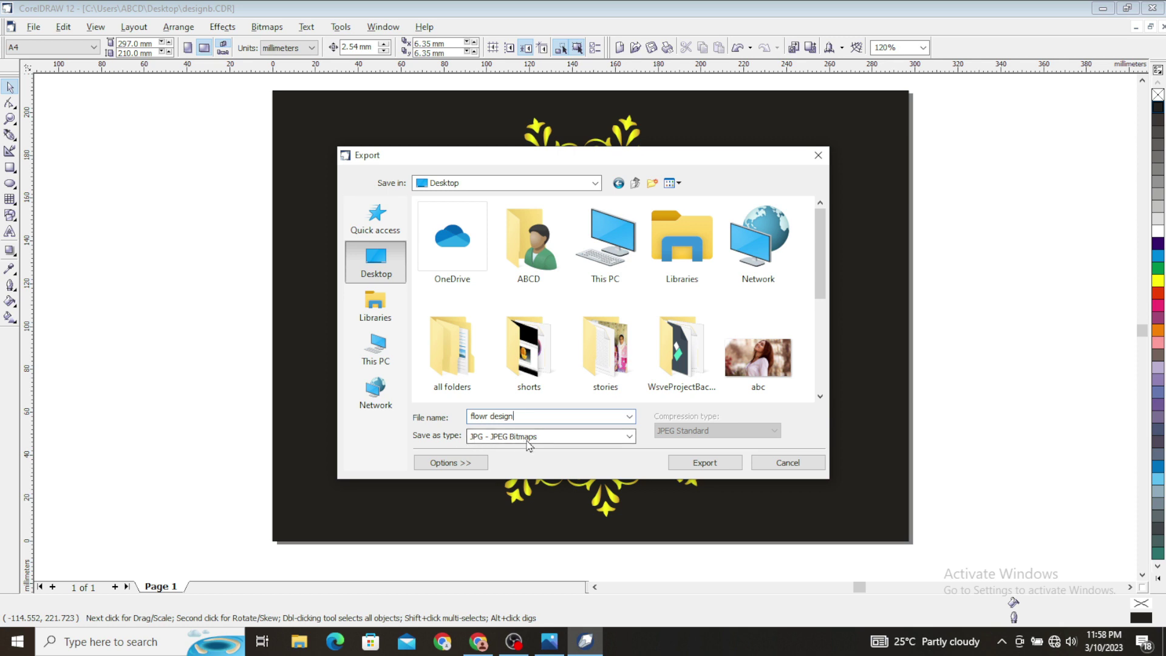
pyautogui.click(698, 462)
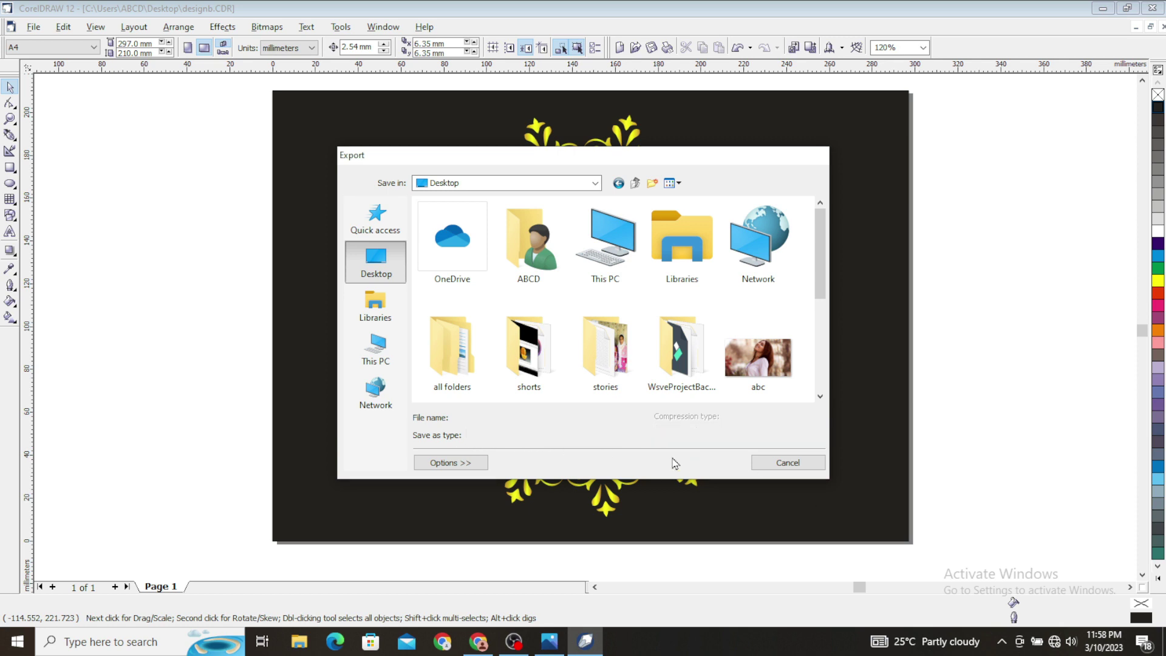
pyautogui.click(571, 466)
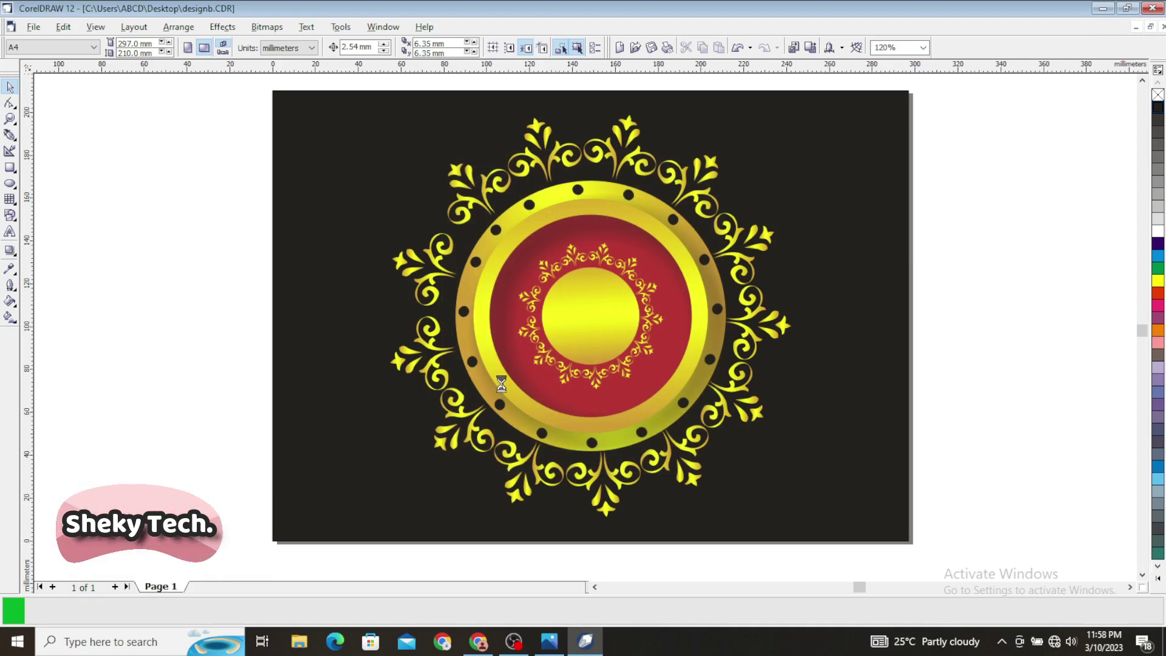
pyautogui.click(574, 428)
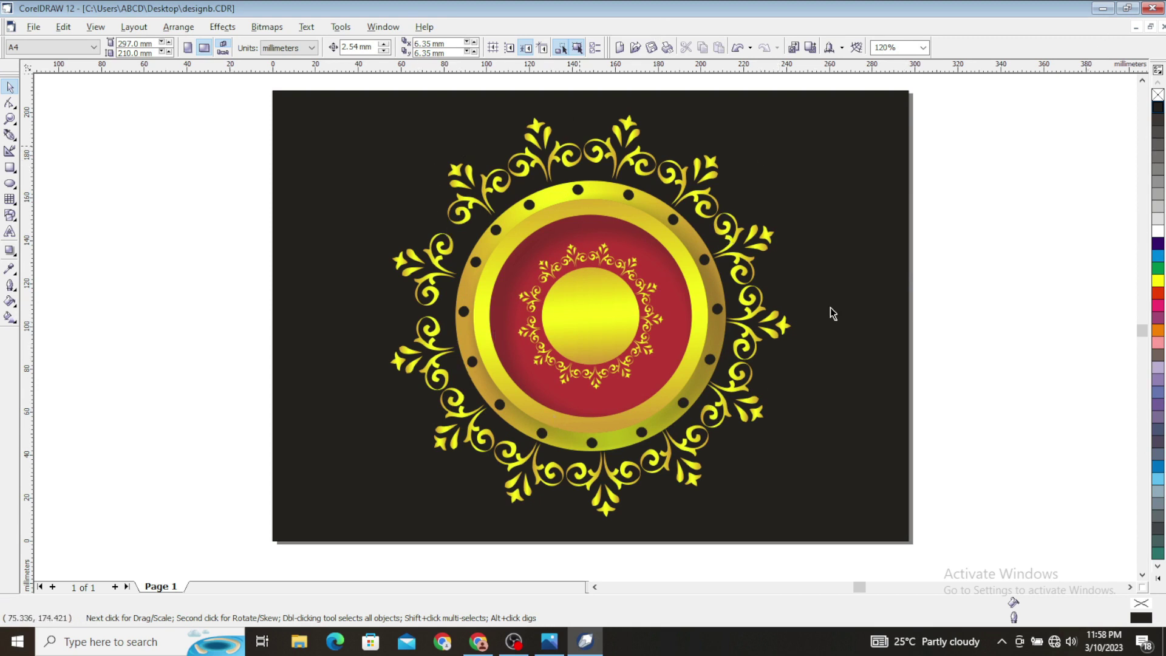
pyautogui.click(1102, 9)
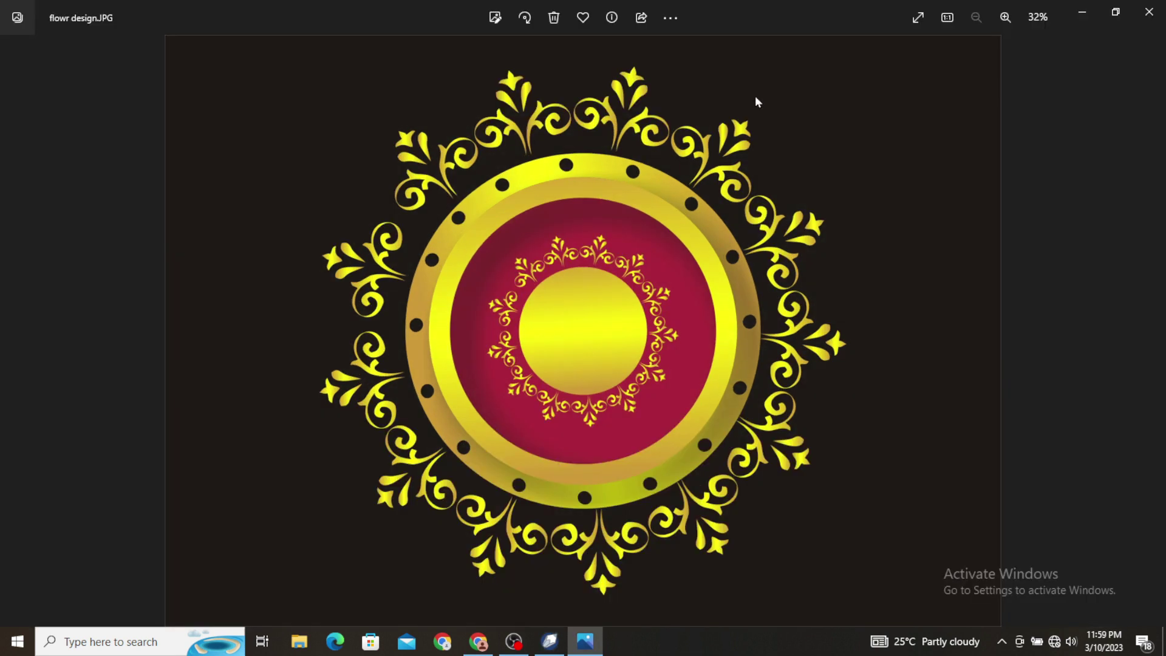